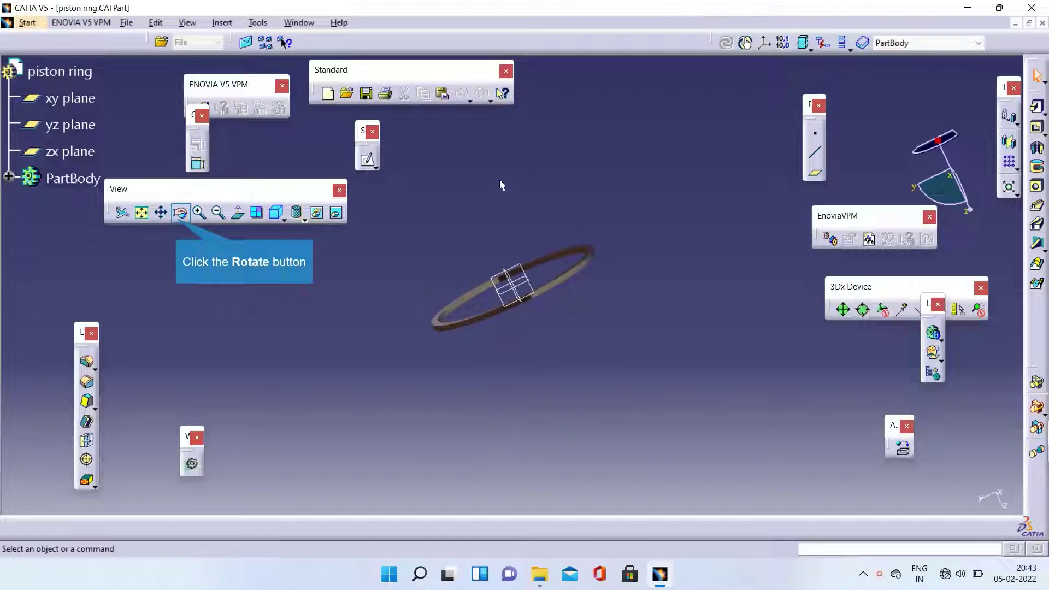
Inspect the piston ring, link pin and piston pin plug models by rotating each part in turn
{"action": "left_click", "coordinate": [180, 213]}
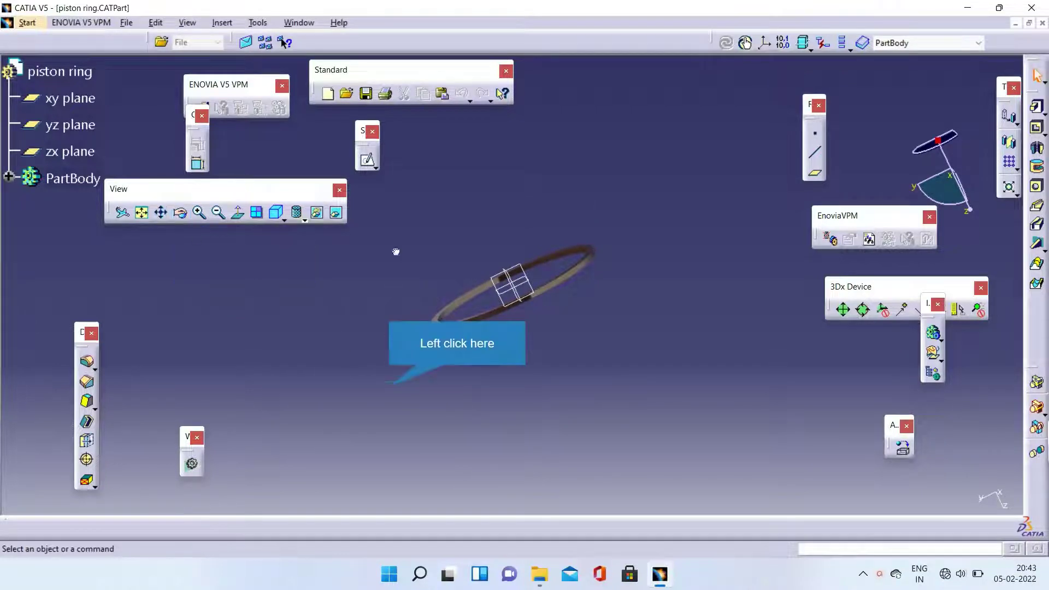
{"action": "left_click_drag", "start_coordinate": [396, 252], "coordinate": [532, 141]}
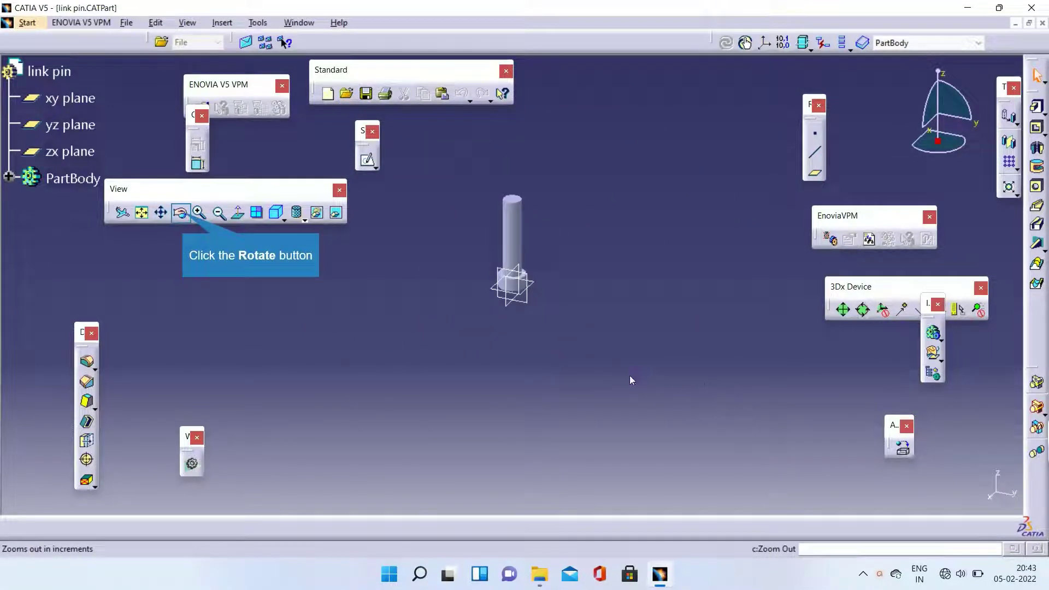
{"action": "left_click", "coordinate": [185, 214]}
{"action": "left_click", "coordinate": [465, 304]}
{"action": "left_click", "coordinate": [683, 148]}
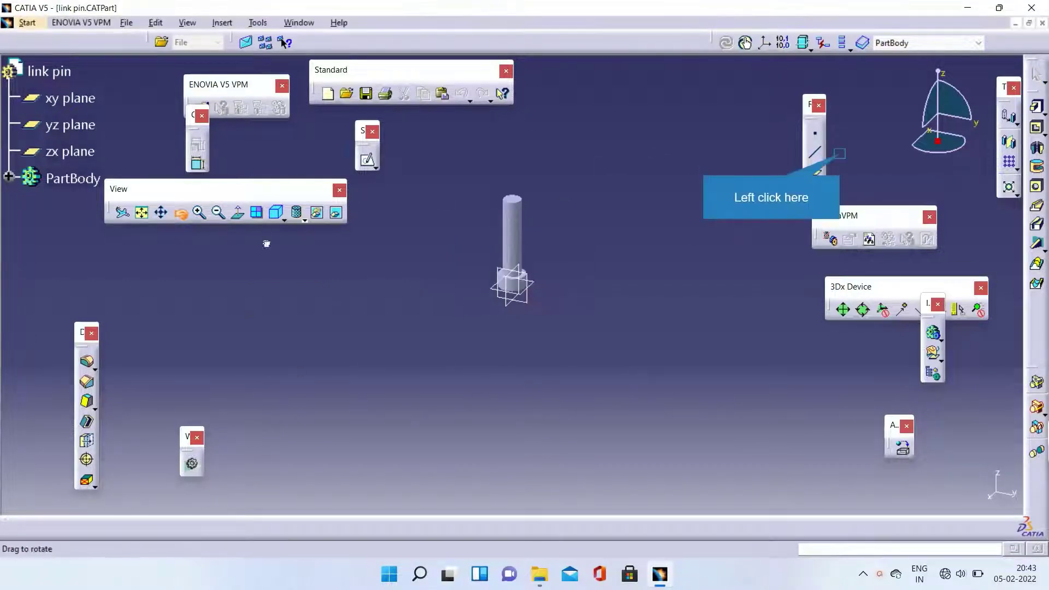
{"action": "left_click", "coordinate": [348, 94]}
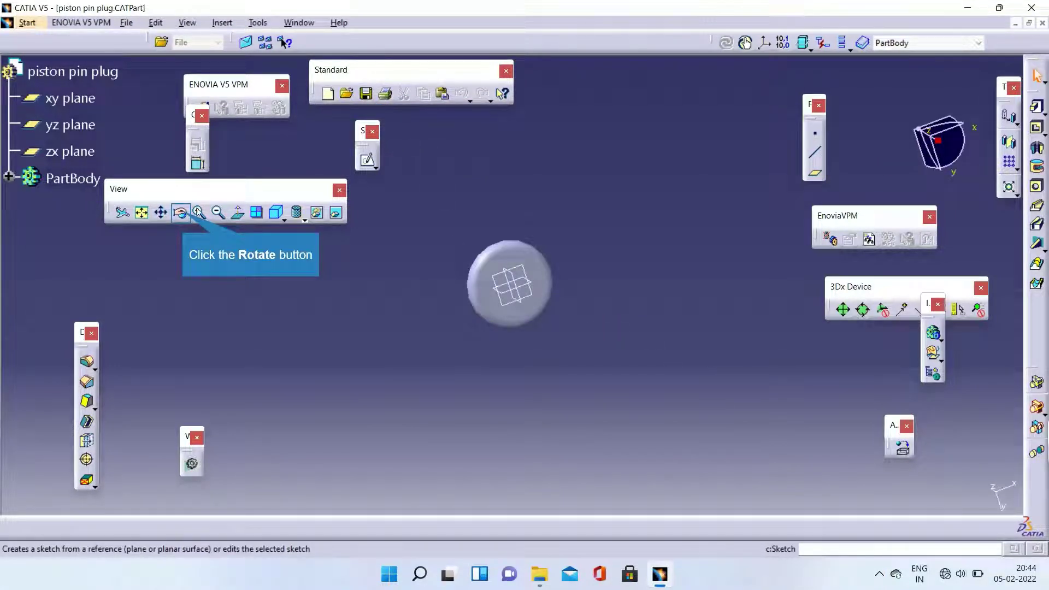
{"action": "left_click", "coordinate": [182, 214]}
{"action": "left_click", "coordinate": [360, 289]}
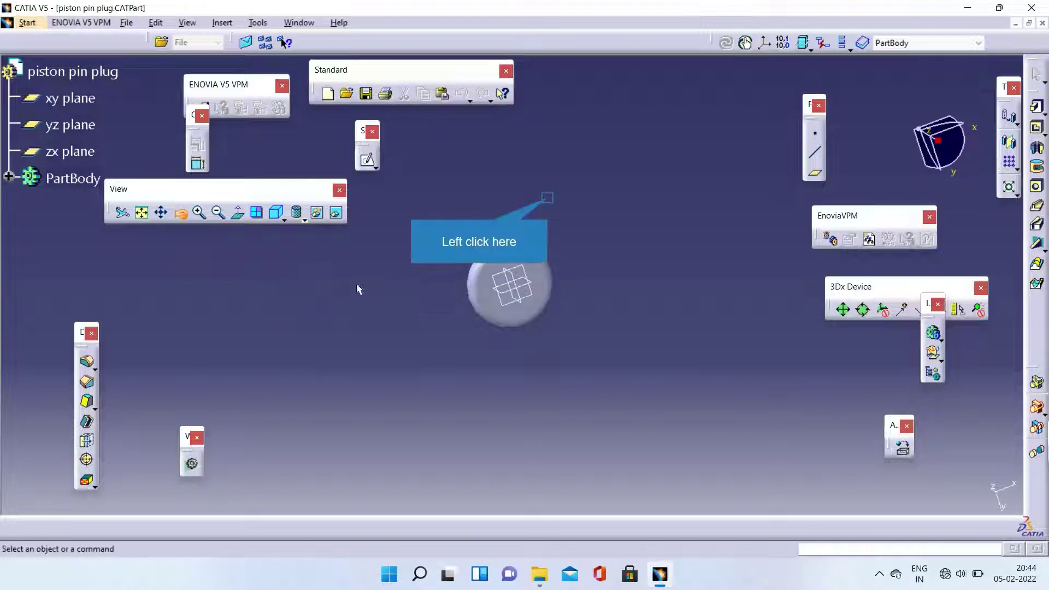
{"action": "left_click", "coordinate": [460, 329]}
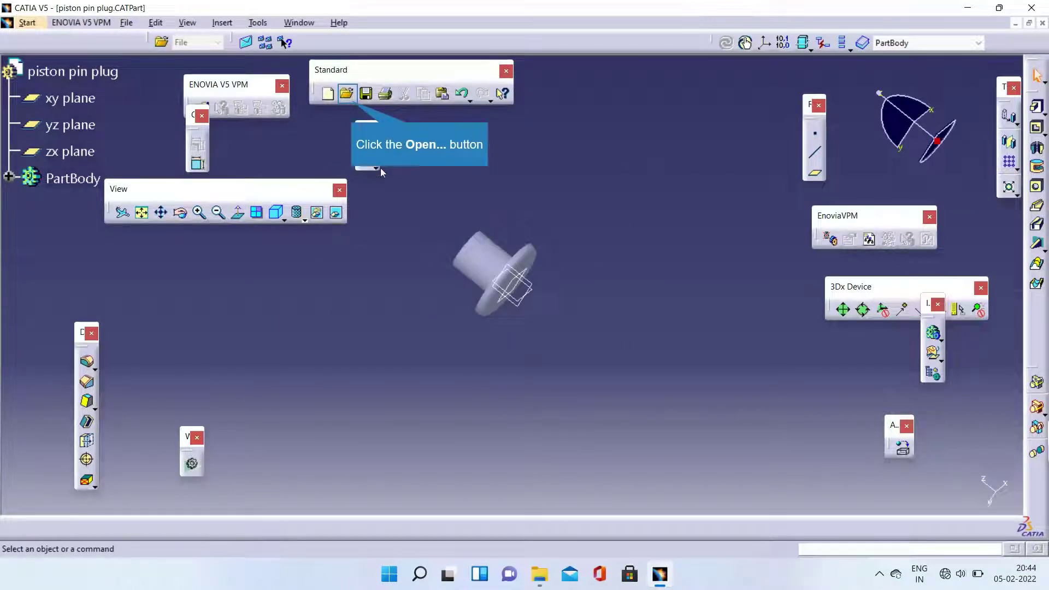
{"action": "left_click", "coordinate": [348, 99]}
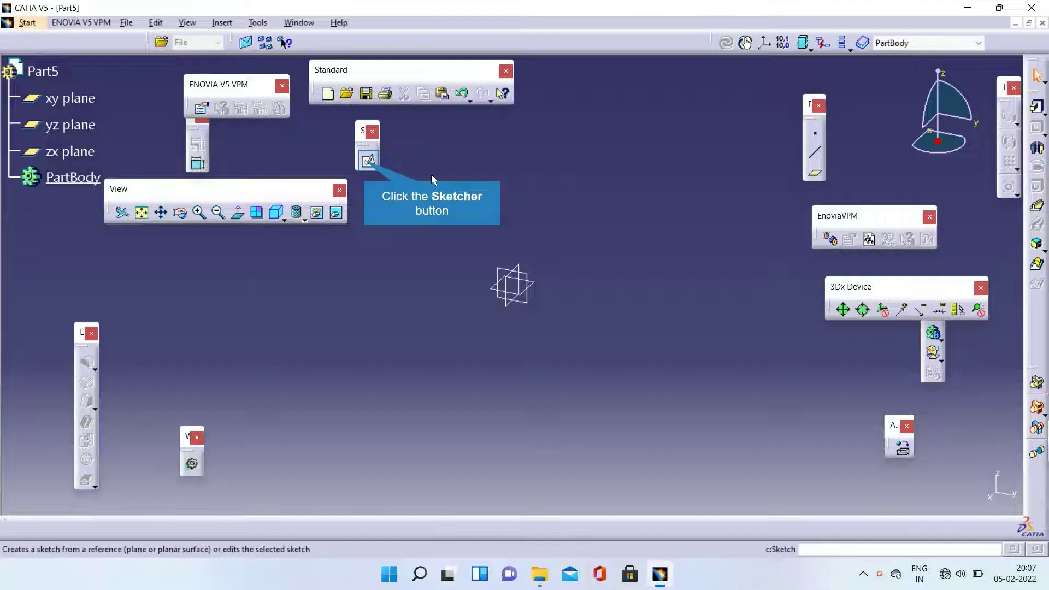
Sketch two concentric circles centred on the origin of the xy plane, about 114 mm and 68 mm in diameter
{"action": "left_click", "coordinate": [366, 163]}
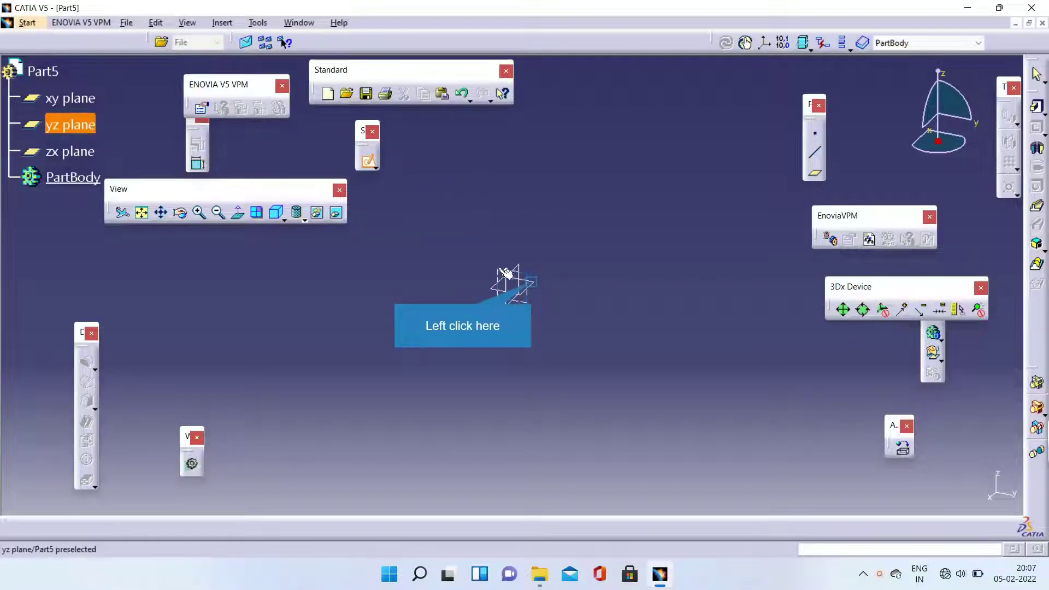
{"action": "left_click", "coordinate": [537, 288]}
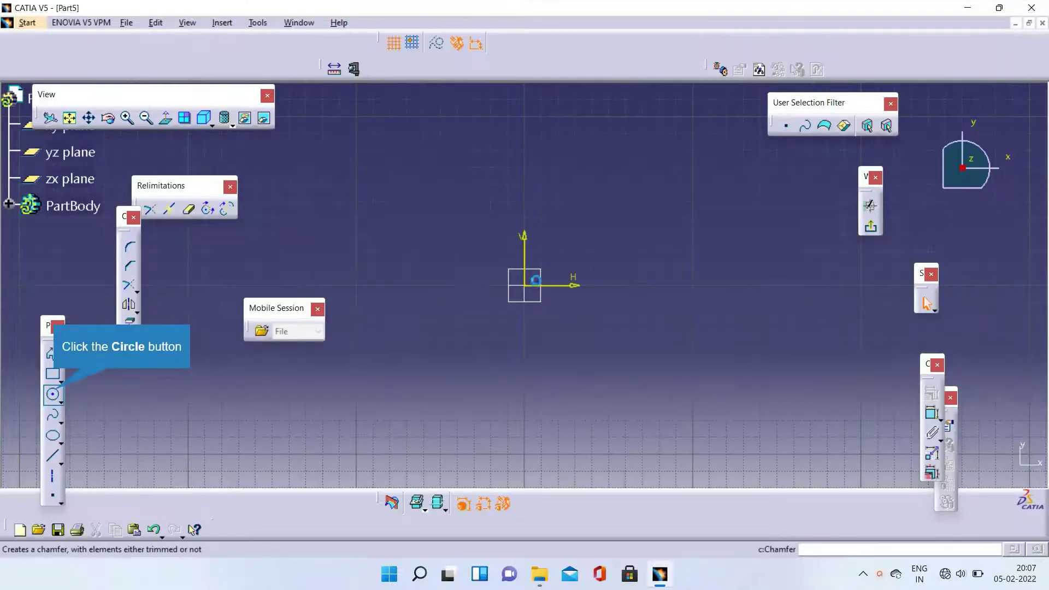
{"action": "left_click", "coordinate": [53, 394]}
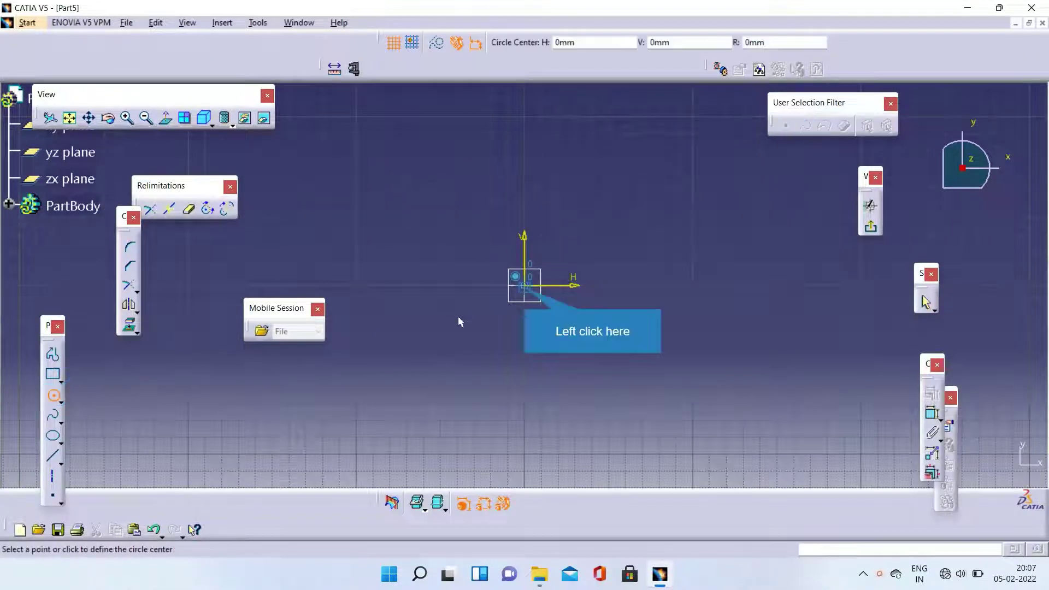
{"action": "left_click", "coordinate": [525, 286]}
{"action": "left_click", "coordinate": [596, 350]}
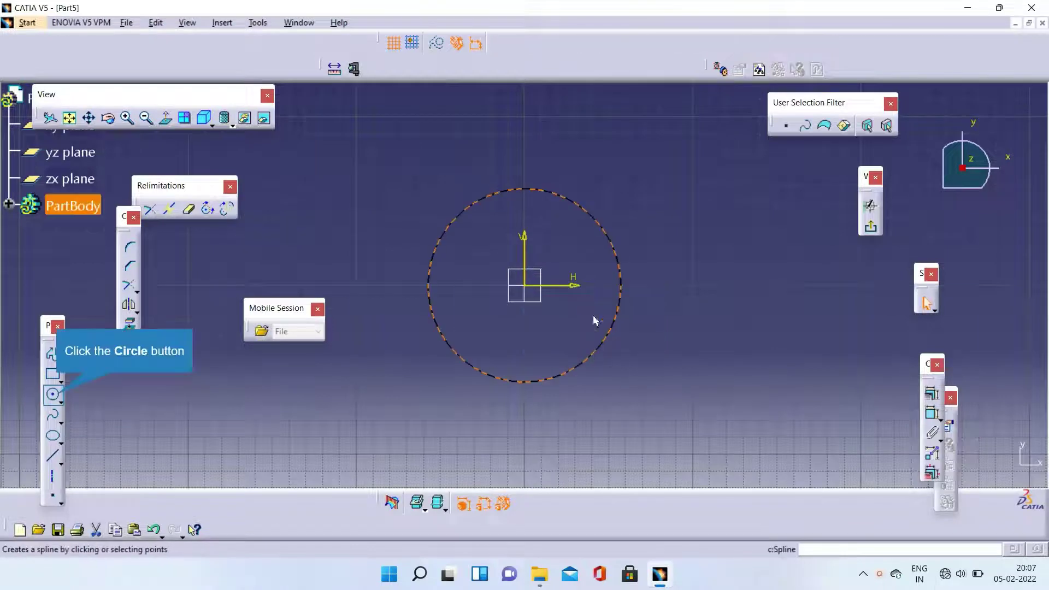
{"action": "left_click", "coordinate": [53, 394]}
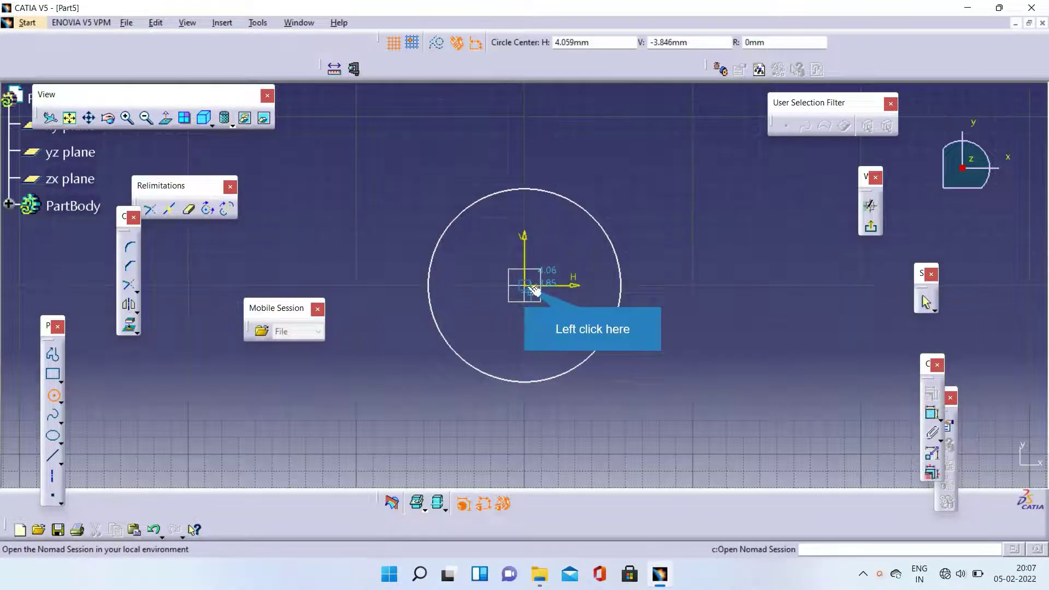
{"action": "left_click", "coordinate": [524, 285]}
{"action": "left_click", "coordinate": [560, 329]}
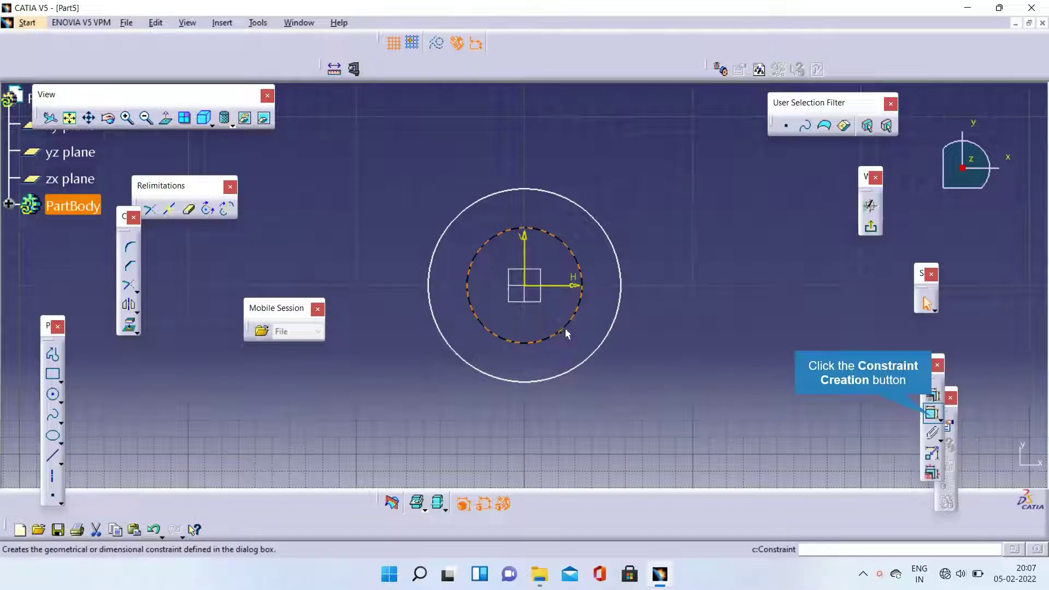
Dimension the inner circle and set its diameter to 24 mm
{"action": "left_click", "coordinate": [932, 413]}
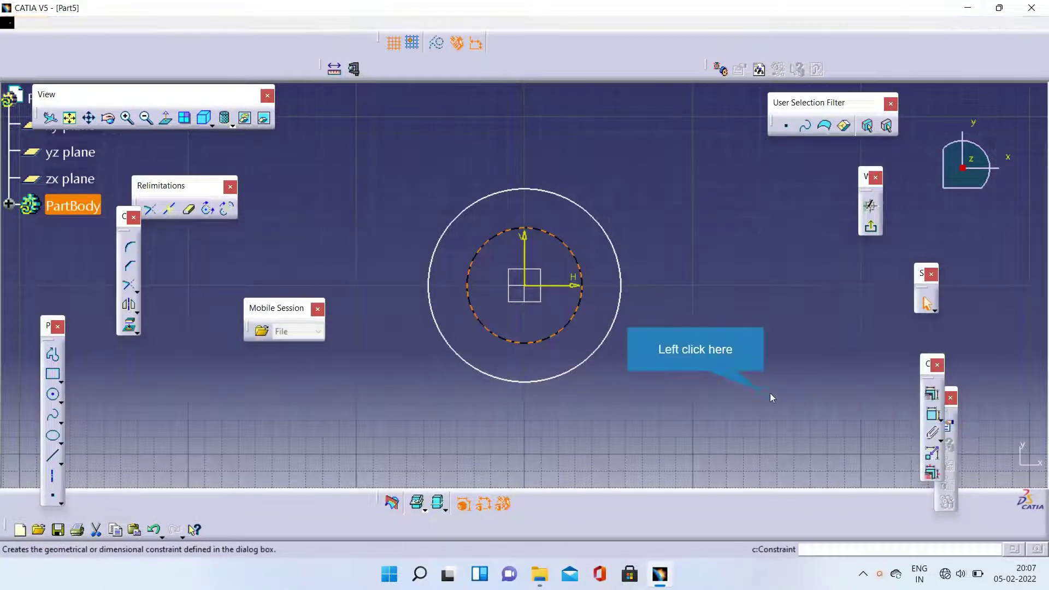
{"action": "left_click", "coordinate": [769, 393]}
{"action": "double_click", "coordinate": [769, 393]}
{"action": "key", "text": "BackSpace"}
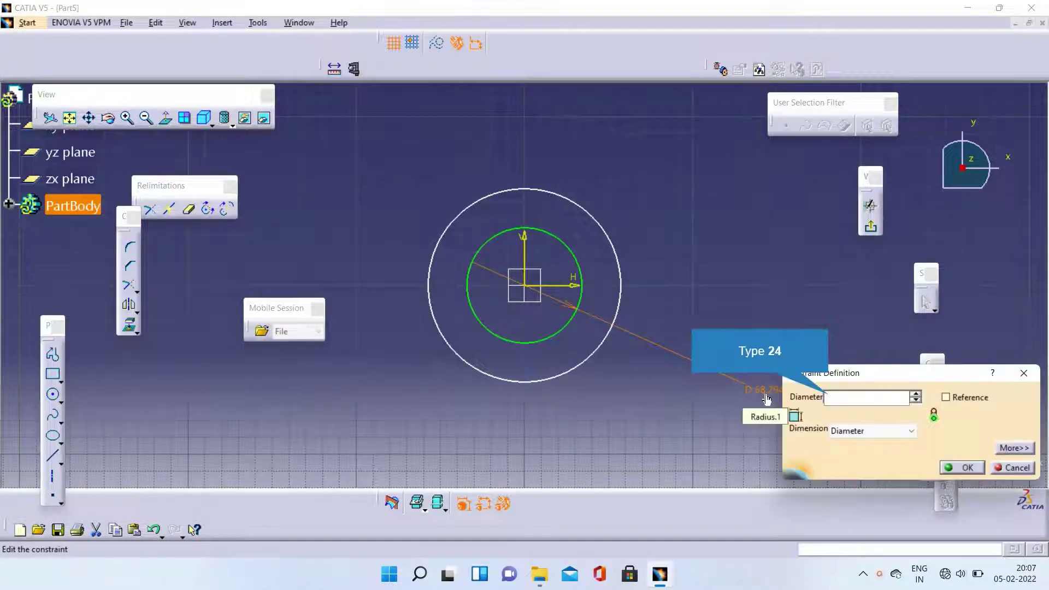
{"action": "type", "text": "24"}
{"action": "key", "text": "Return"}
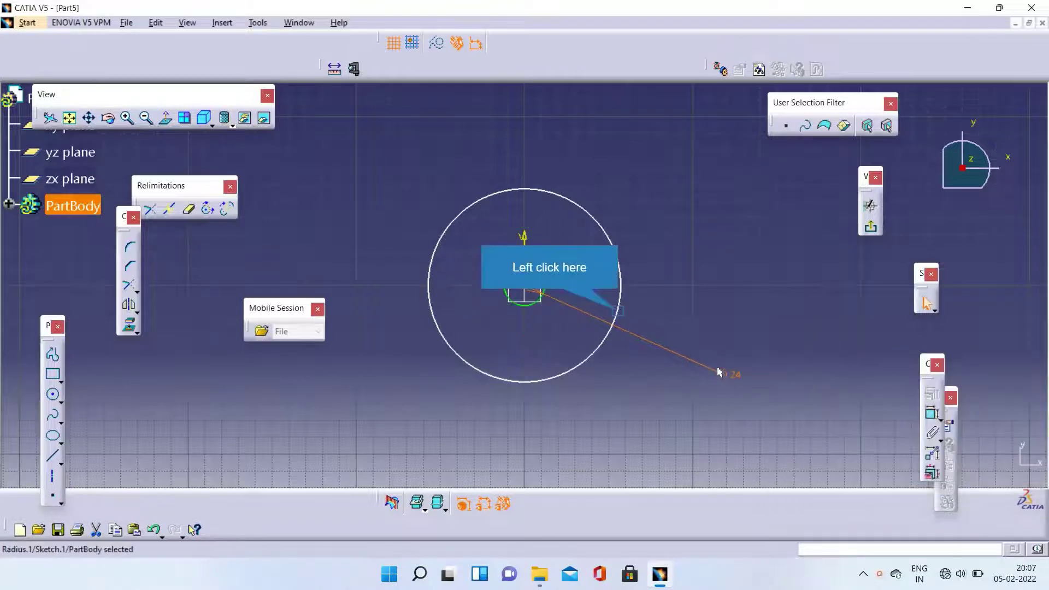
Dimension the larger drawn circle and set its diameter to 22 mm
{"action": "left_click", "coordinate": [618, 310]}
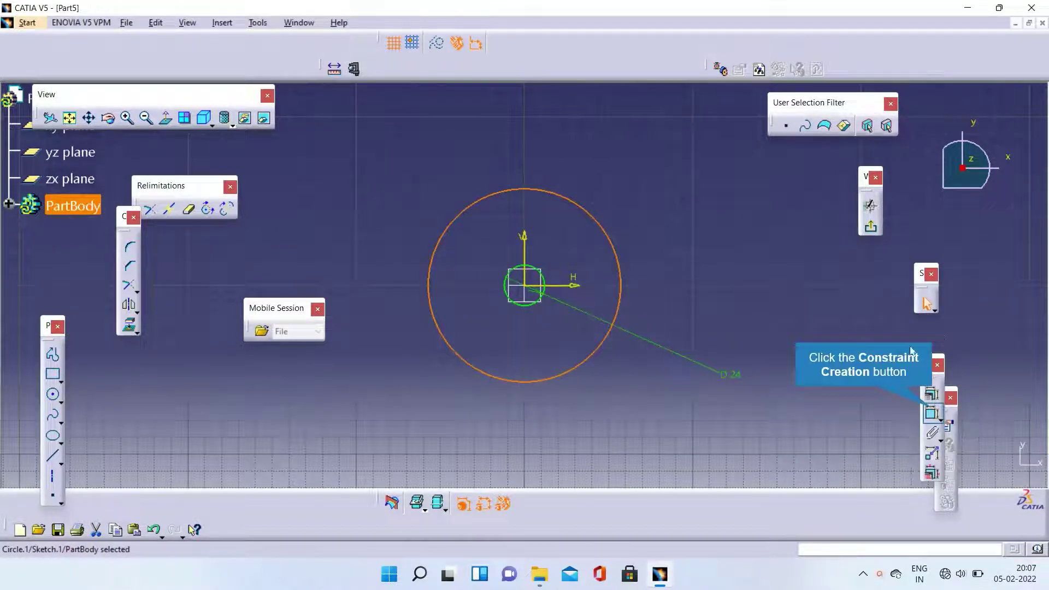
{"action": "left_click", "coordinate": [932, 414]}
{"action": "double_click", "coordinate": [807, 428]}
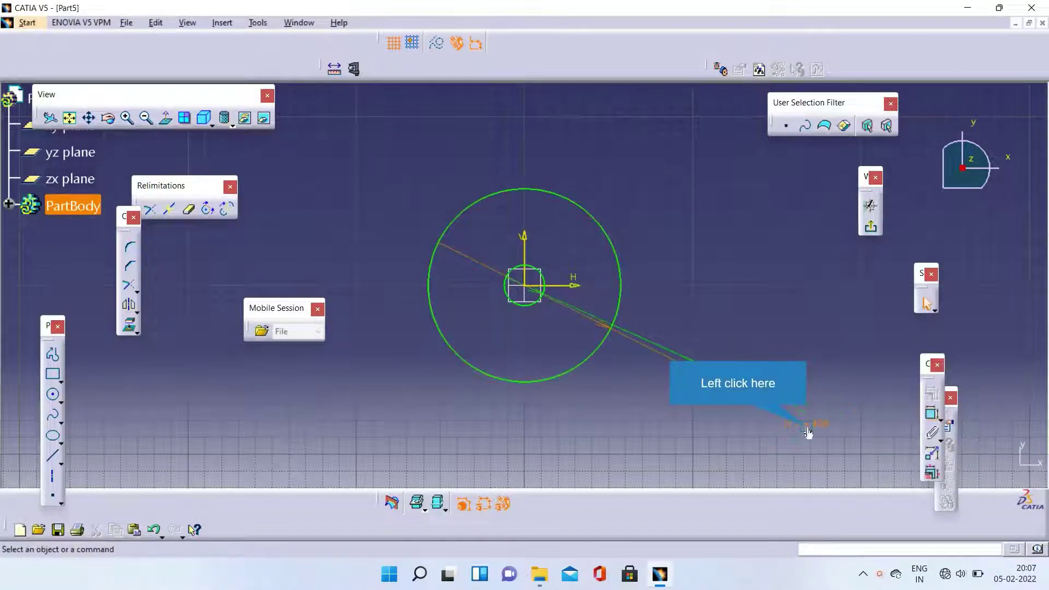
{"action": "left_click", "coordinate": [808, 432]}
{"action": "double_click", "coordinate": [808, 432]}
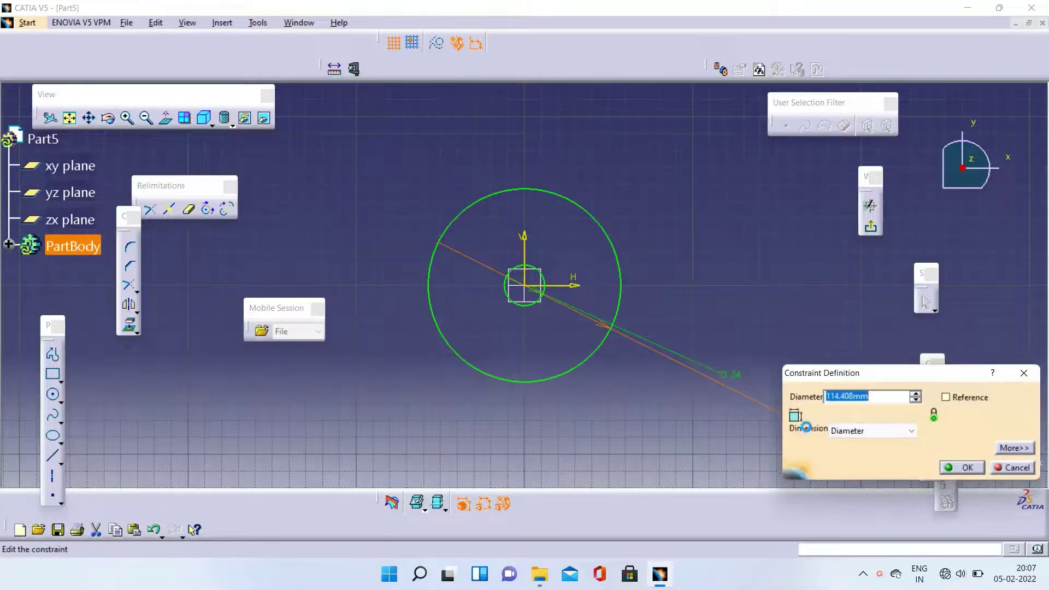
{"action": "type", "text": "22"}
{"action": "key", "text": "Return"}
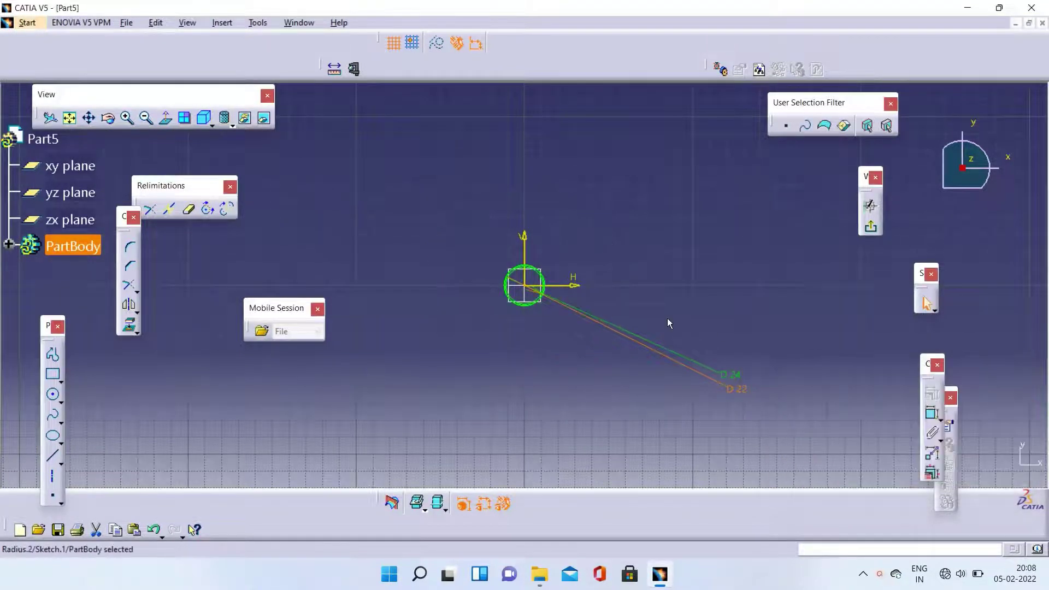
Exit the sketch and extrude the two-circle profile with Pad into a hollow cylindrical bush
{"action": "left_click", "coordinate": [870, 225]}
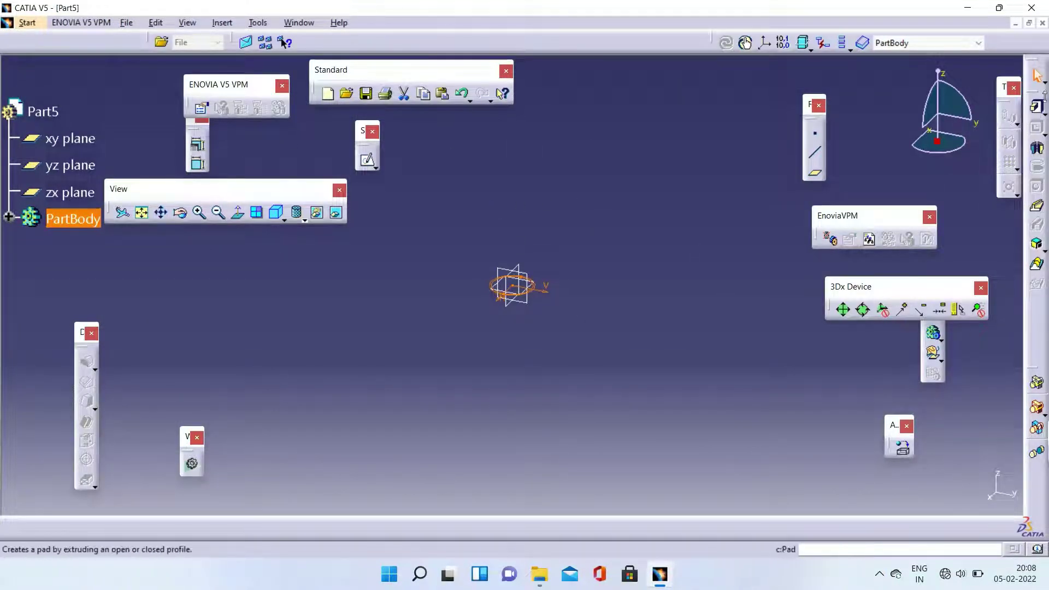
{"action": "left_click", "coordinate": [1037, 108]}
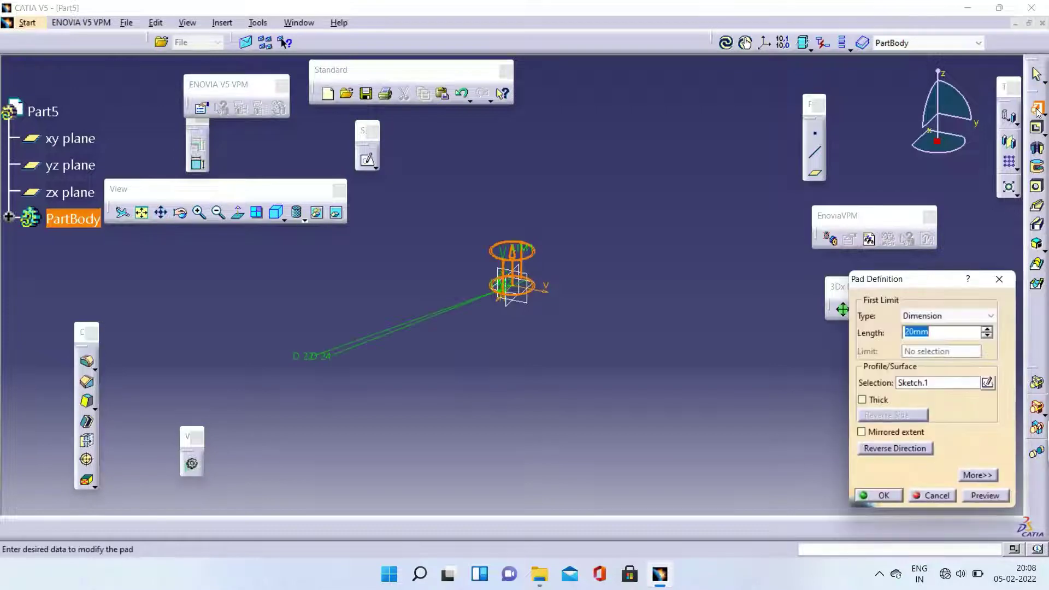
{"action": "key", "text": "BackSpace"}
{"action": "key", "text": "Return"}
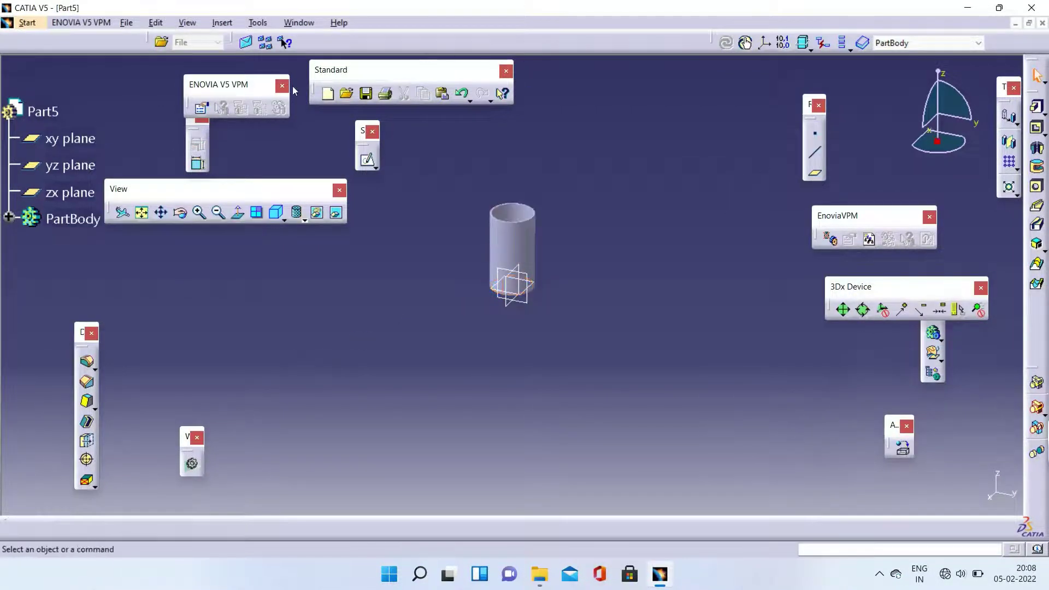
Save the part in the Pictures folder as "rod bush upper"
{"action": "left_click", "coordinate": [366, 94]}
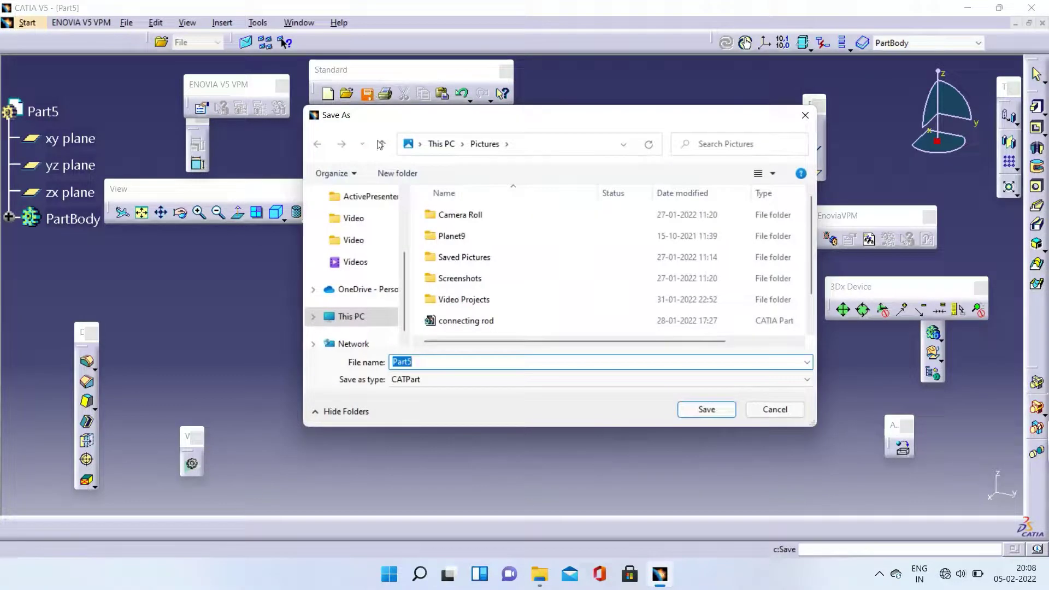
{"action": "key", "text": "BackSpace"}
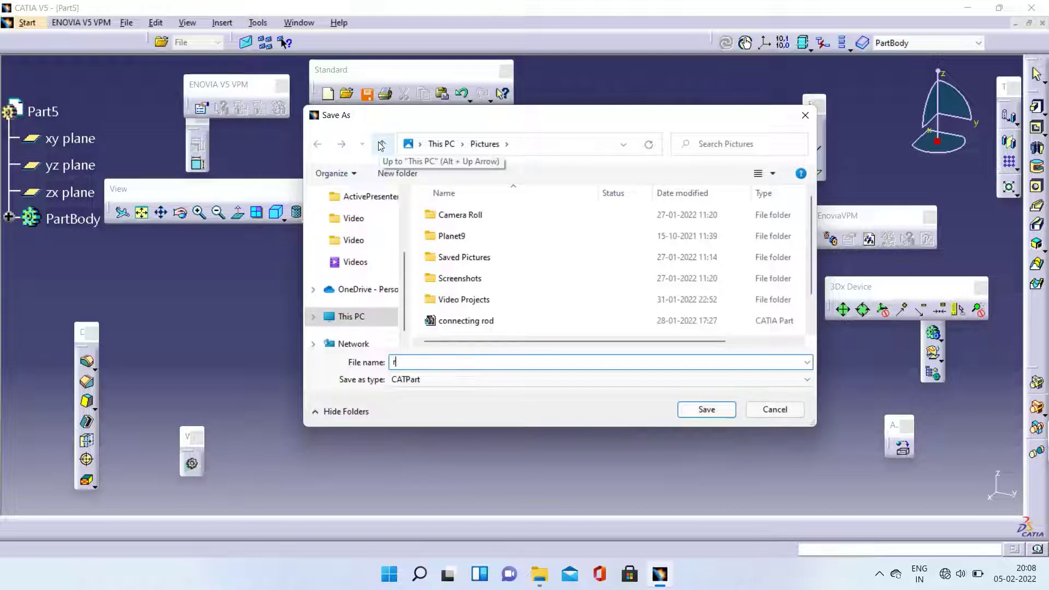
{"action": "type", "text": "rod bush upper"}
{"action": "key", "text": "Return"}
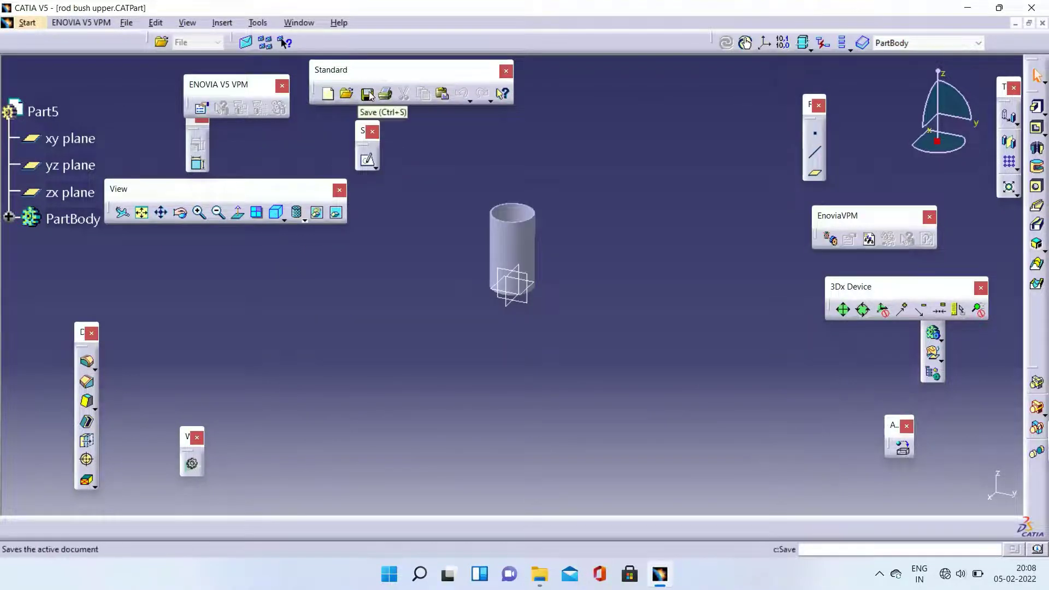
Create a new document of type Part
{"action": "left_click", "coordinate": [348, 95]}
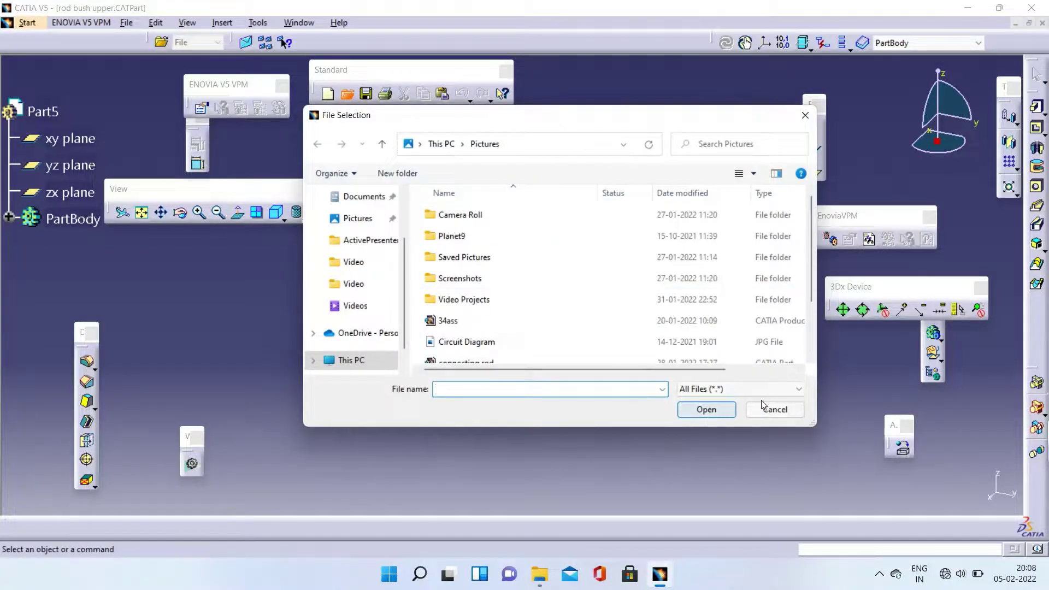
{"action": "left_click", "coordinate": [770, 409]}
{"action": "left_click", "coordinate": [334, 94]}
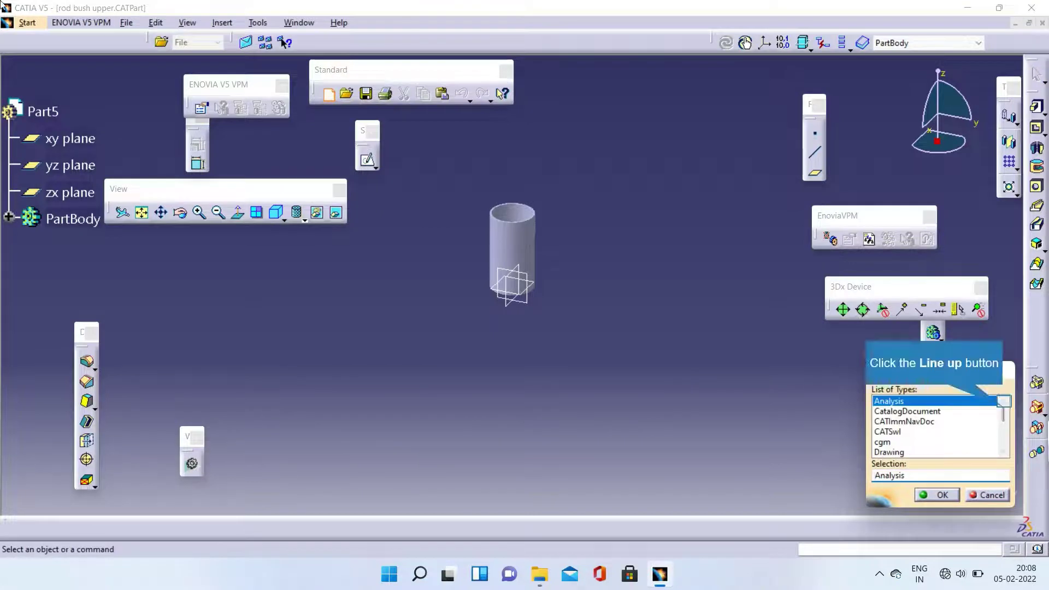
{"action": "left_click", "coordinate": [1003, 401]}
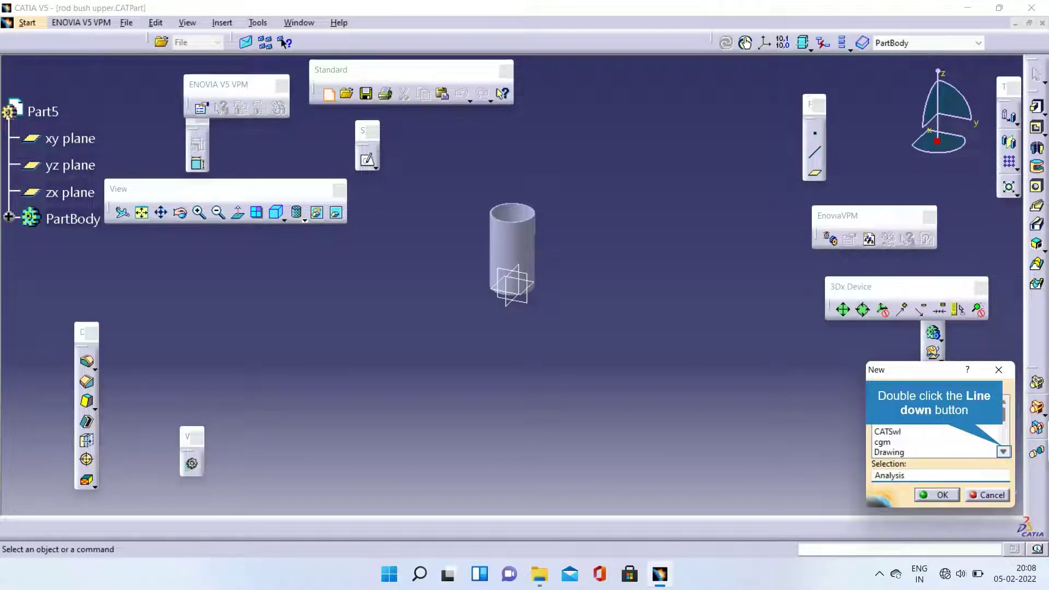
{"action": "double_click", "coordinate": [1003, 451]}
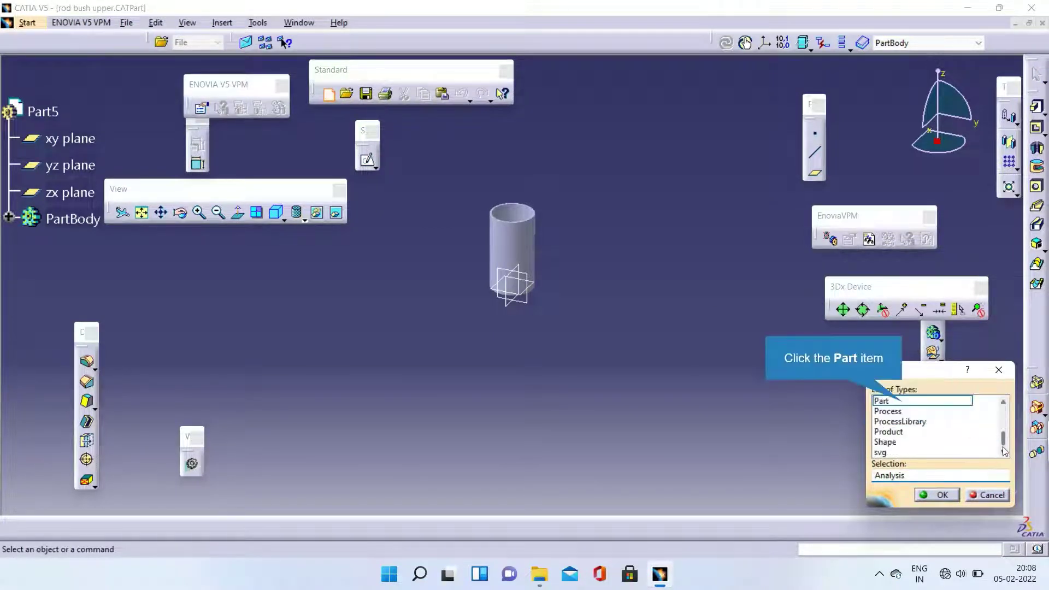
{"action": "left_click", "coordinate": [920, 406]}
{"action": "left_click", "coordinate": [940, 493]}
{"action": "left_click", "coordinate": [935, 489]}
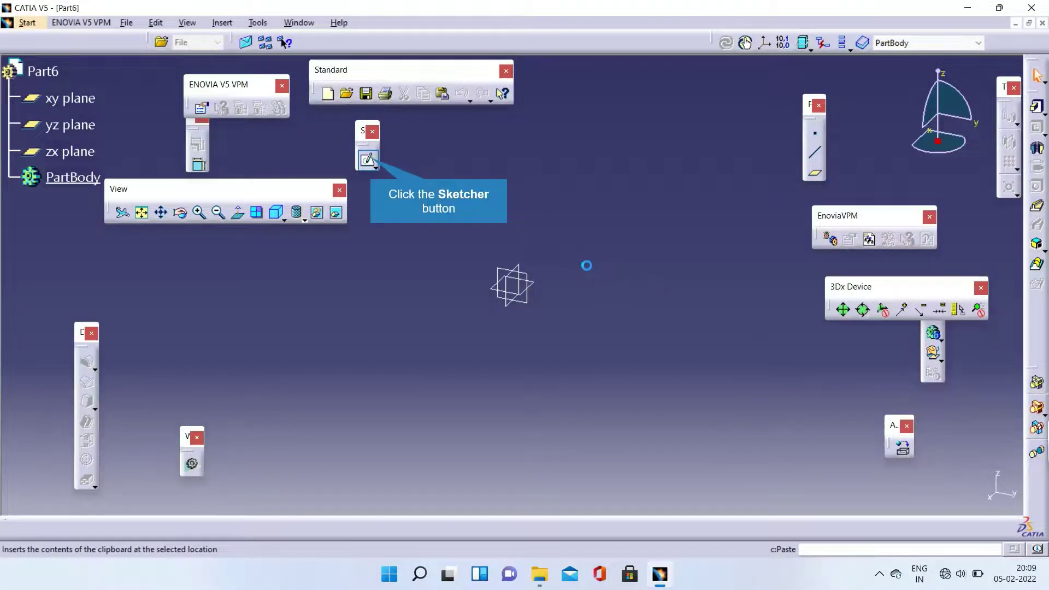
Start a sketch on the xy plane and draw a circle centred on the origin
{"action": "left_click", "coordinate": [367, 160]}
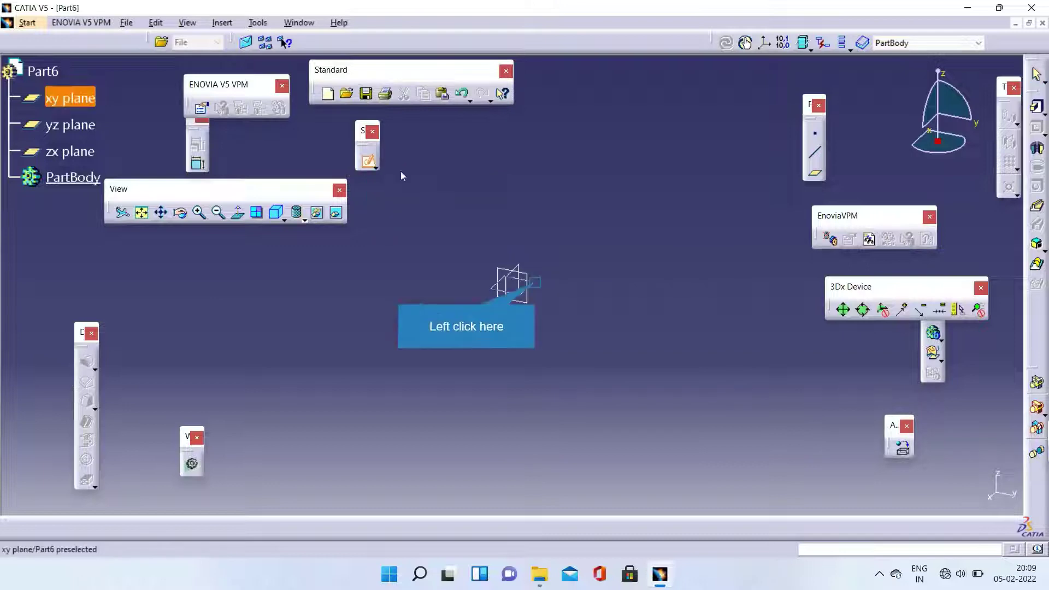
{"action": "left_click", "coordinate": [540, 288]}
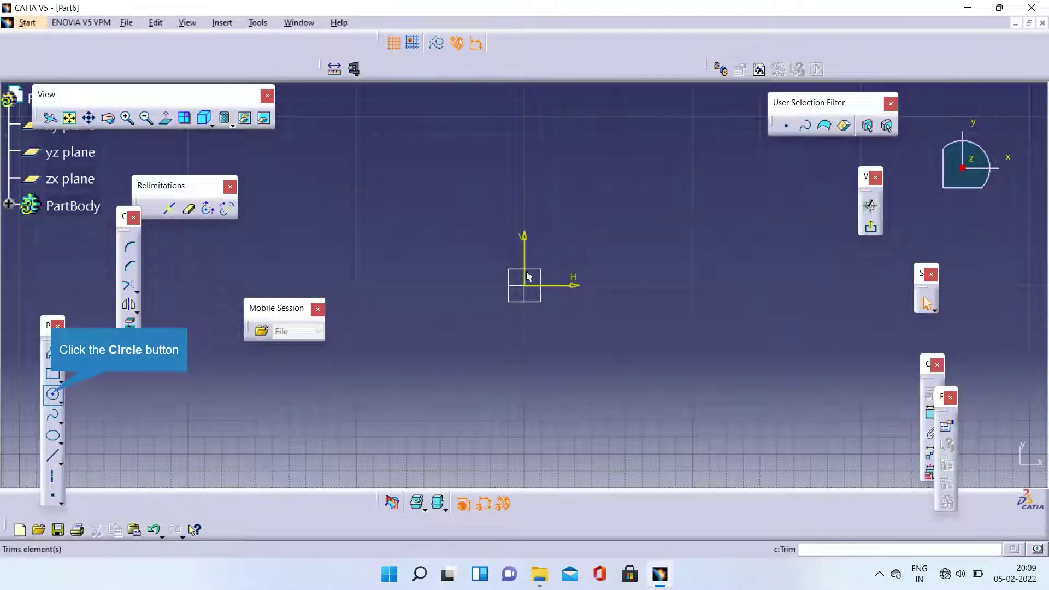
{"action": "left_click", "coordinate": [53, 394]}
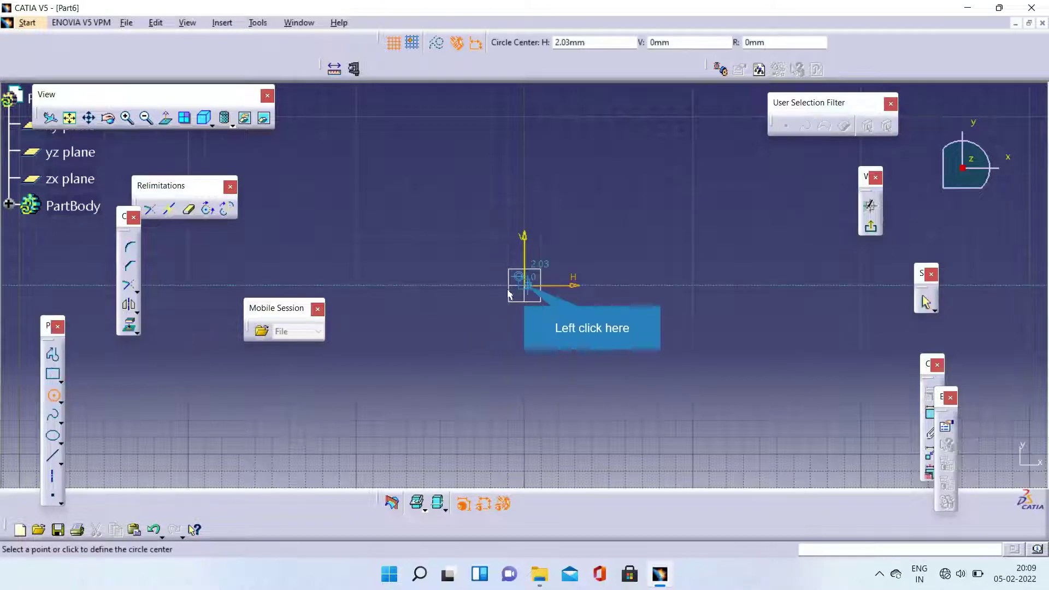
{"action": "left_click", "coordinate": [526, 286]}
{"action": "left_click", "coordinate": [551, 348]}
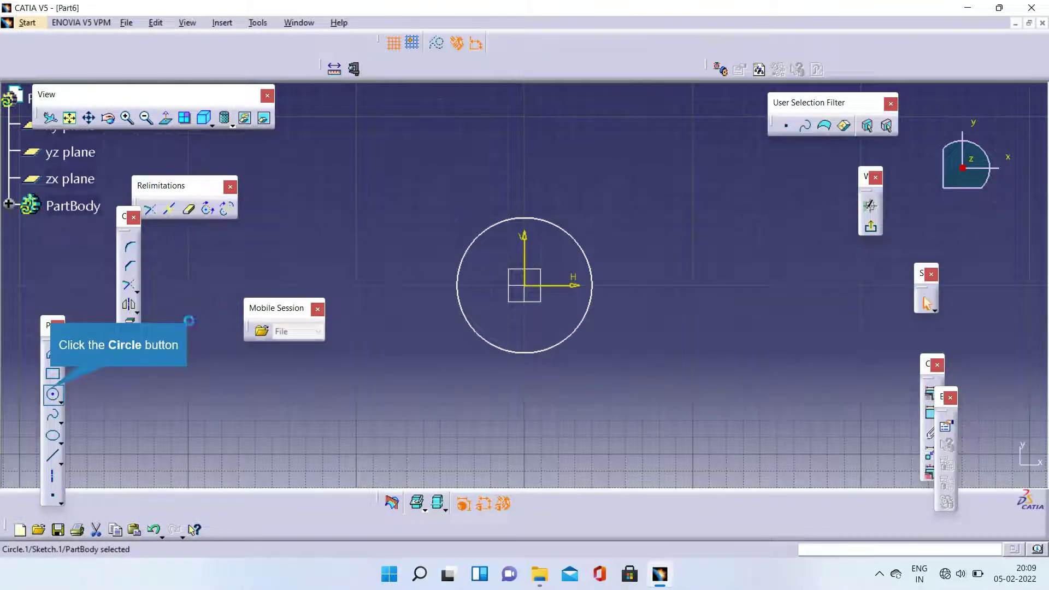
Draw a smaller circle about 50 mm in diameter, centred on the origin inside the existing circle
{"action": "left_click", "coordinate": [53, 394]}
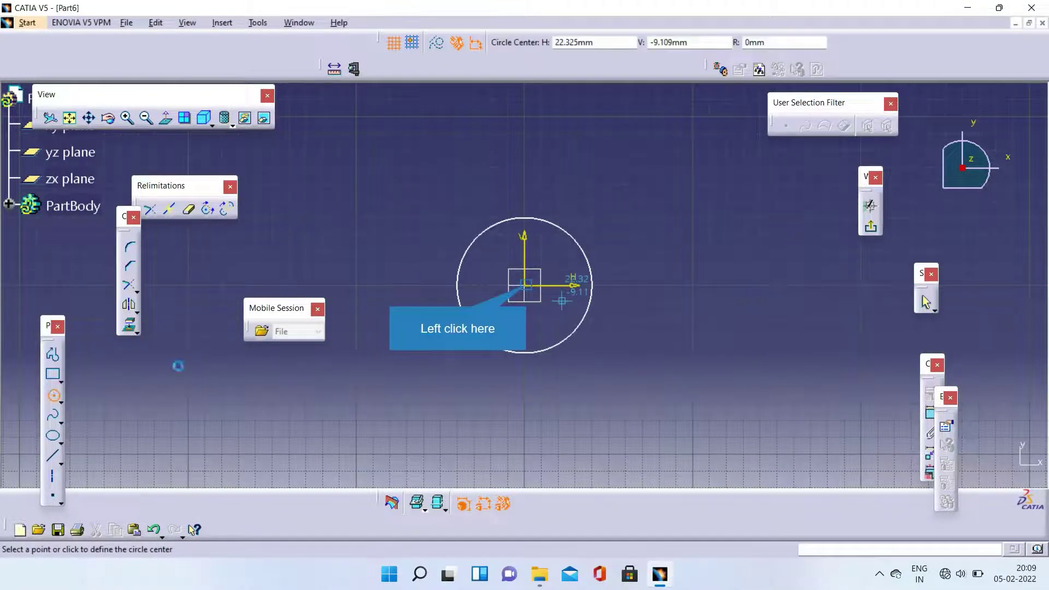
{"action": "left_click", "coordinate": [525, 285]}
{"action": "left_click", "coordinate": [546, 323]}
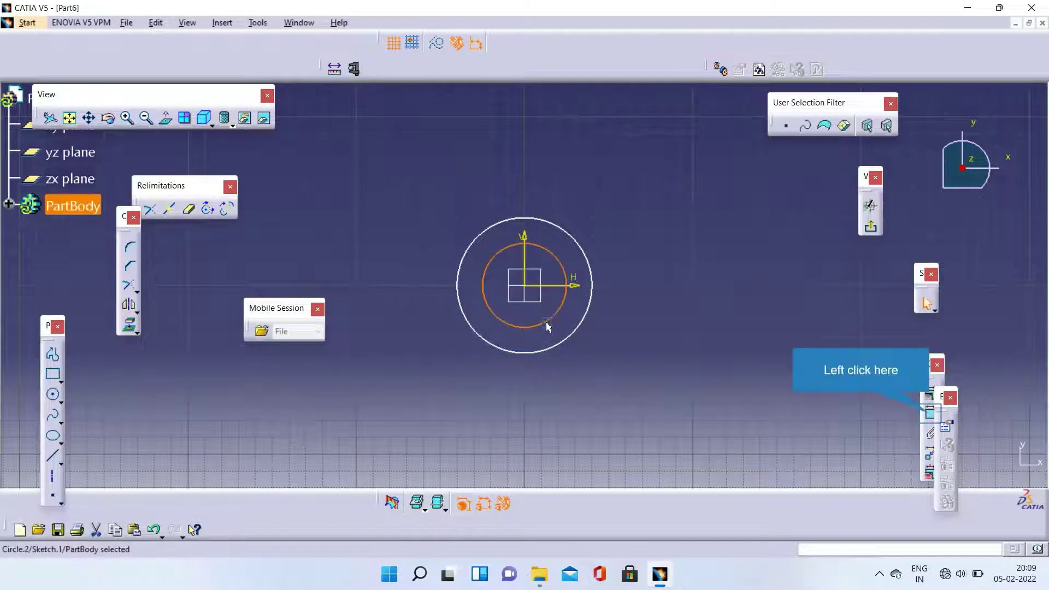
Add a diameter constraint to the inner circle and set it to 12 mm
{"action": "left_click", "coordinate": [928, 411]}
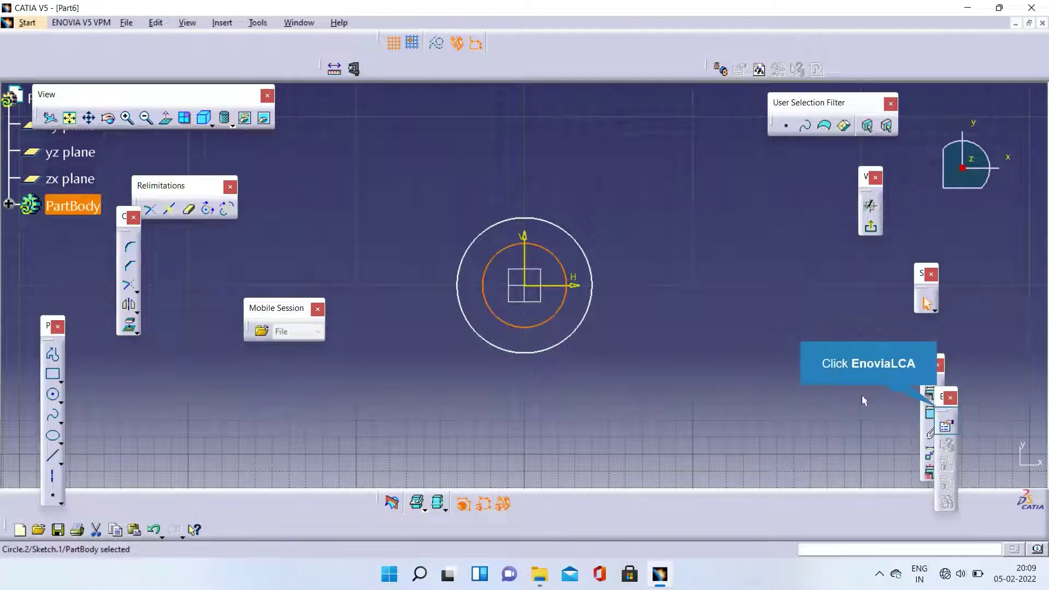
{"action": "left_click", "coordinate": [945, 414]}
{"action": "left_click", "coordinate": [658, 369]}
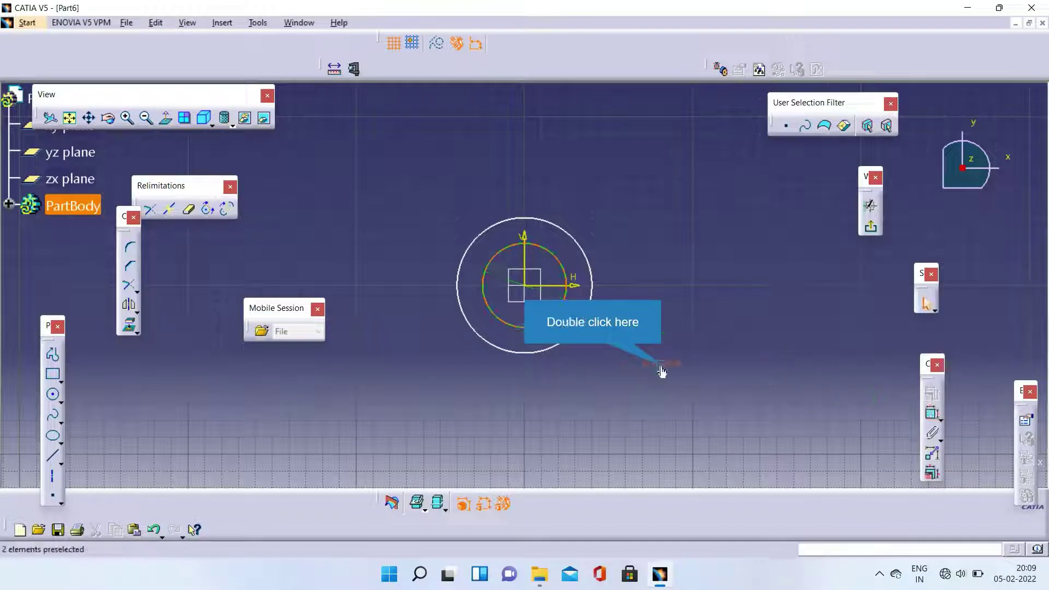
{"action": "double_click", "coordinate": [660, 366]}
{"action": "key", "text": "BackSpace"}
{"action": "type", "text": "12"}
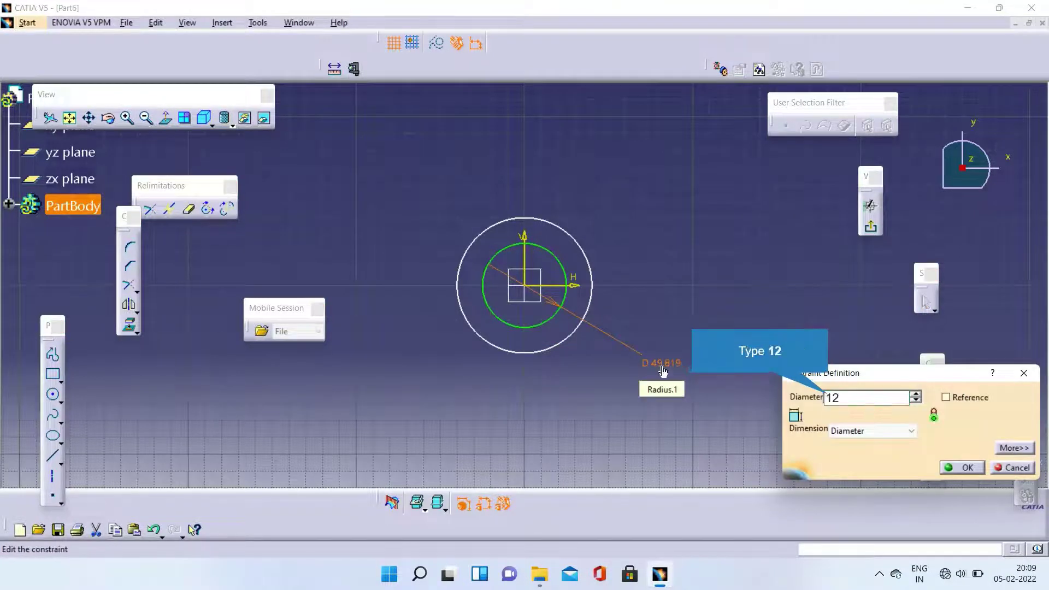
{"action": "key", "text": "Return"}
Add a diameter constraint to the outer circle and set it to 15 mm
{"action": "left_click", "coordinate": [566, 354]}
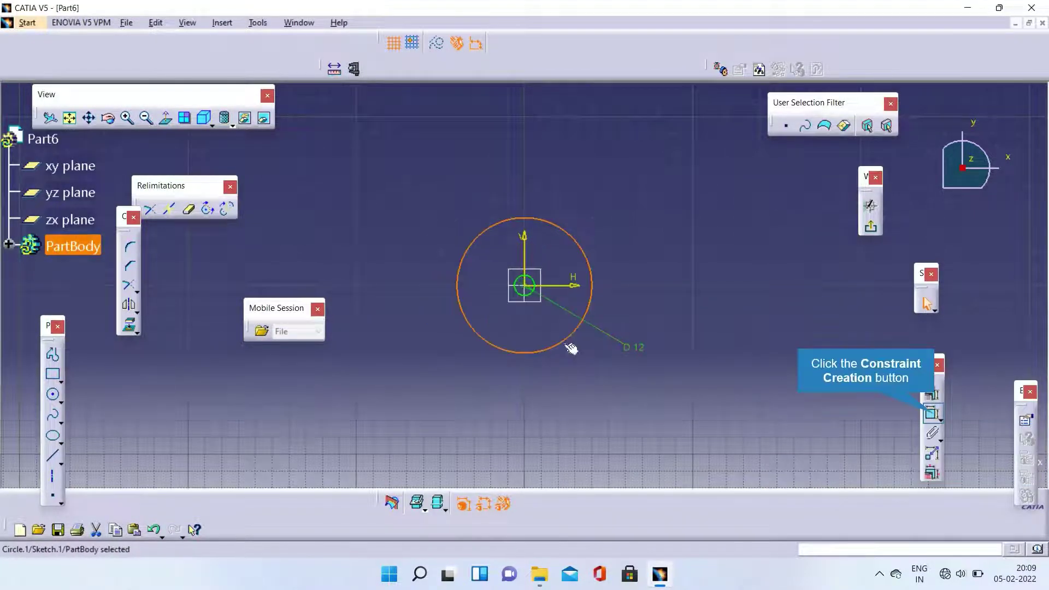
{"action": "left_click", "coordinate": [932, 413]}
{"action": "double_click", "coordinate": [795, 387]}
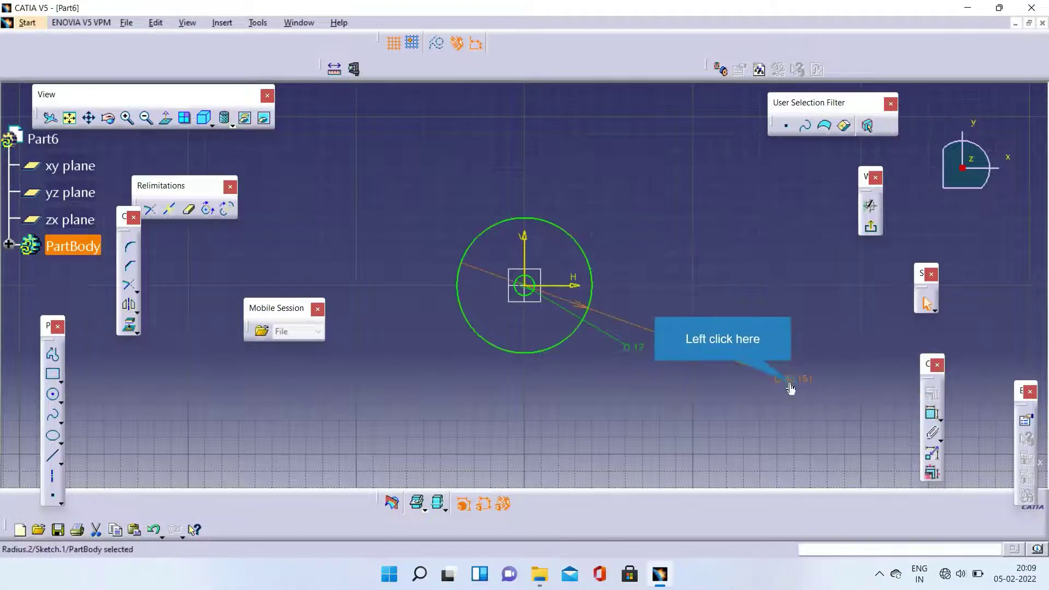
{"action": "left_click", "coordinate": [791, 388]}
{"action": "double_click", "coordinate": [802, 383]}
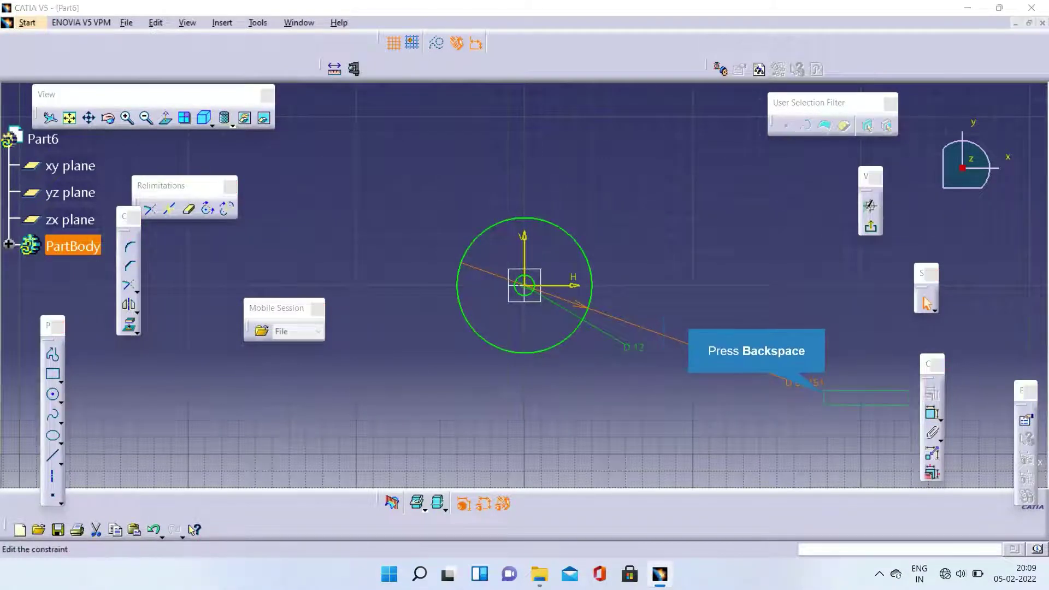
{"action": "key", "text": "BackSpace"}
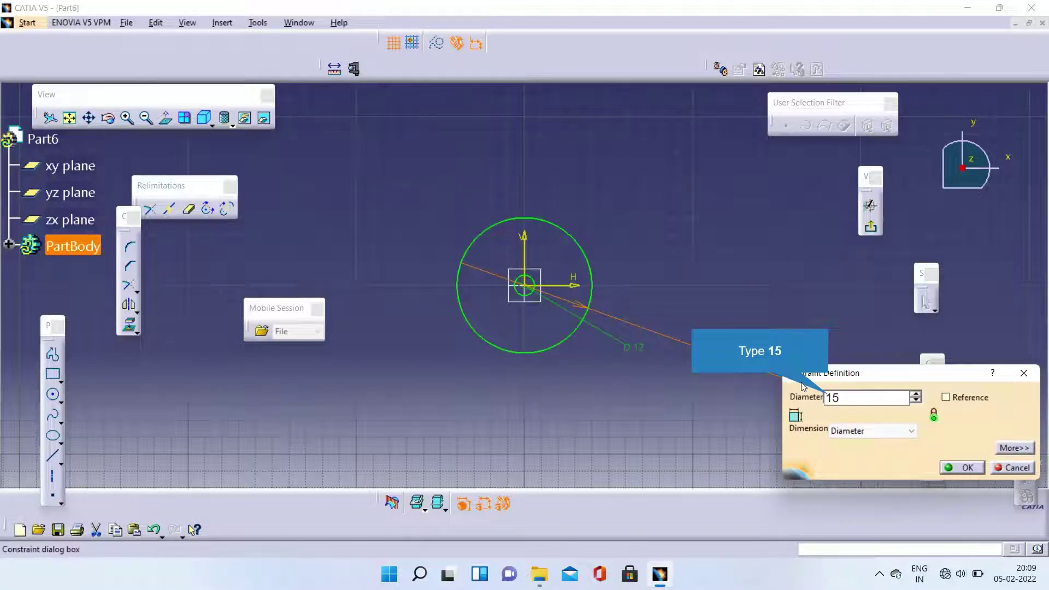
{"action": "key", "text": "Return"}
Exit the sketch and extrude the two-circle profile 24 mm with Pad into a hollow bush
{"action": "left_click", "coordinate": [870, 226]}
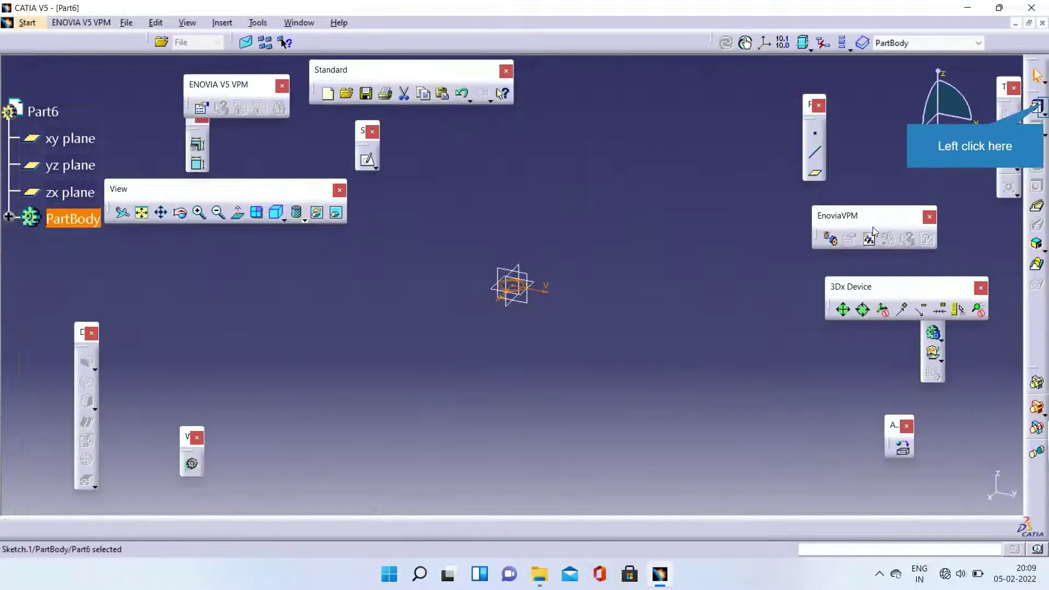
{"action": "left_click", "coordinate": [1037, 107]}
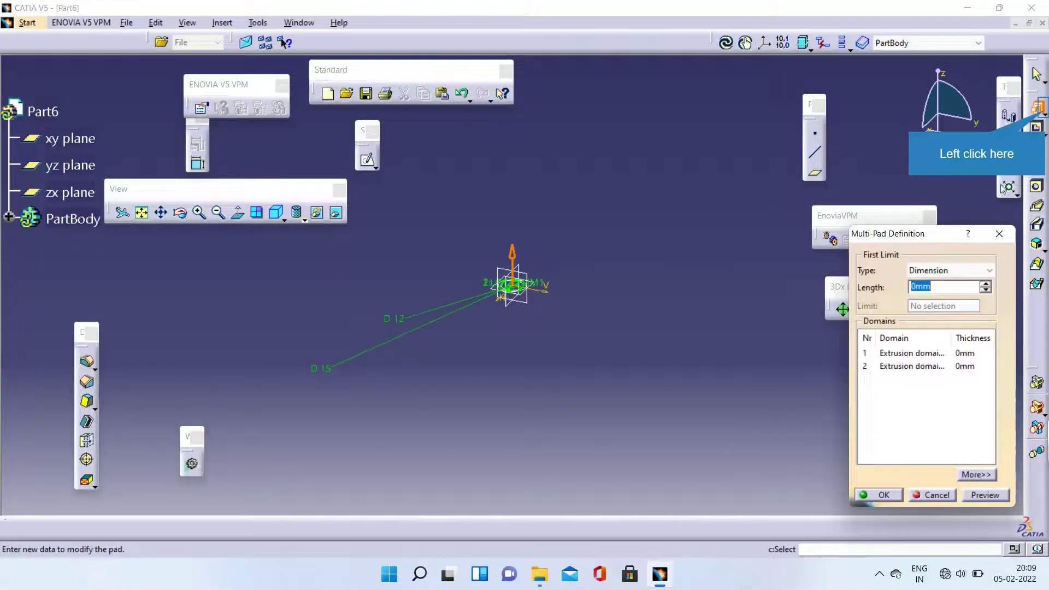
{"action": "left_click", "coordinate": [1038, 107]}
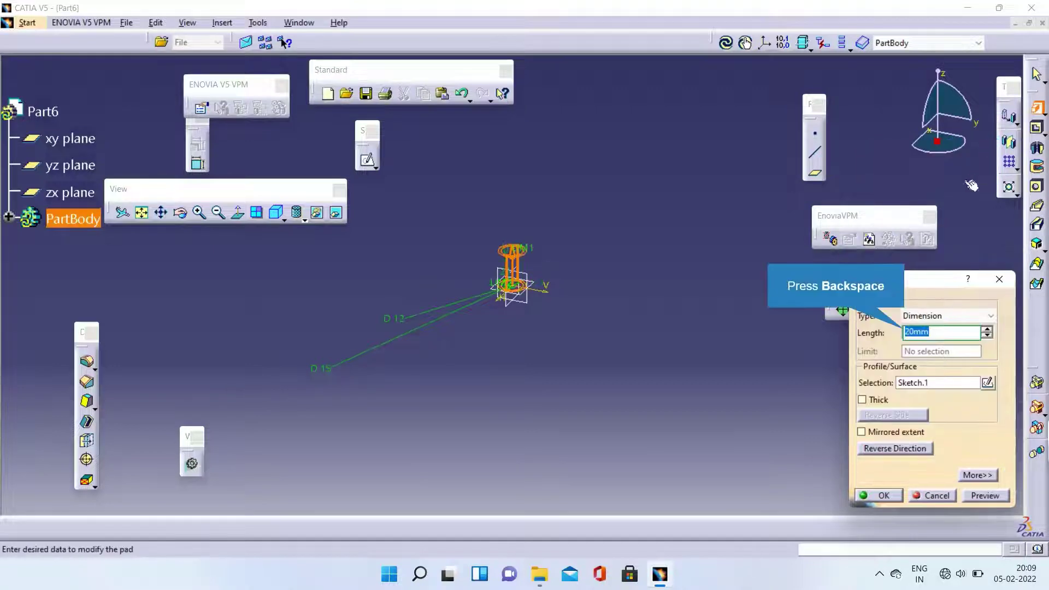
{"action": "key", "text": "BackSpace"}
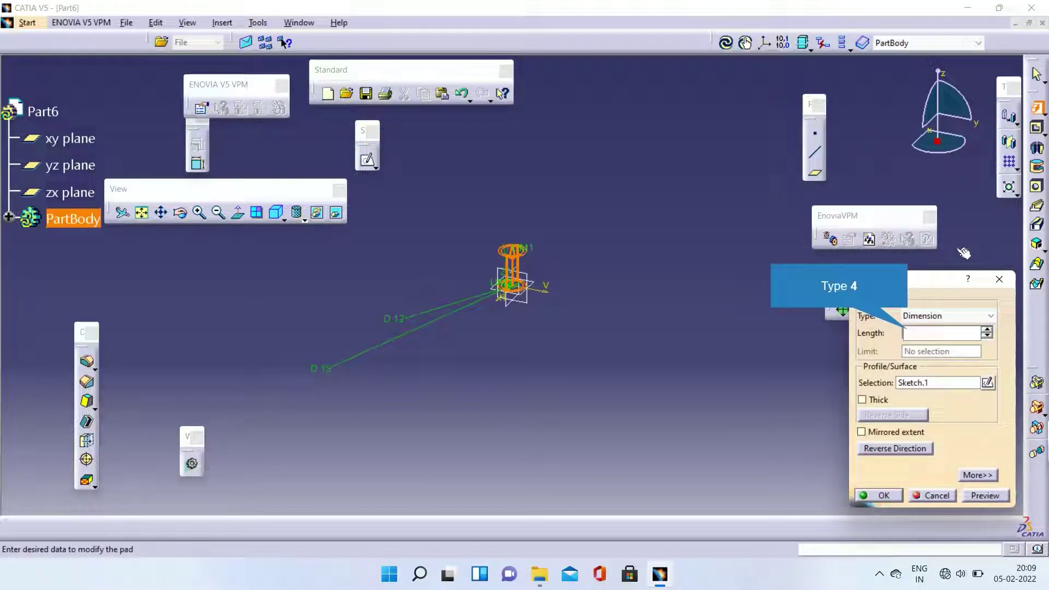
{"action": "key", "text": "BackSpace"}
{"action": "type", "text": "24"}
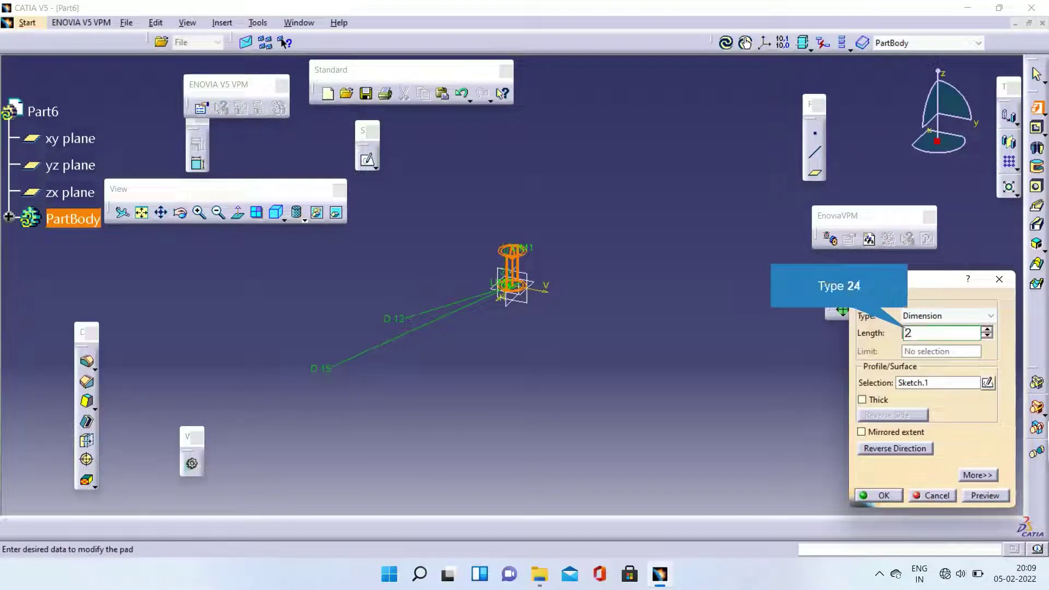
{"action": "key", "text": "Return"}
{"action": "left_click", "coordinate": [693, 255]}
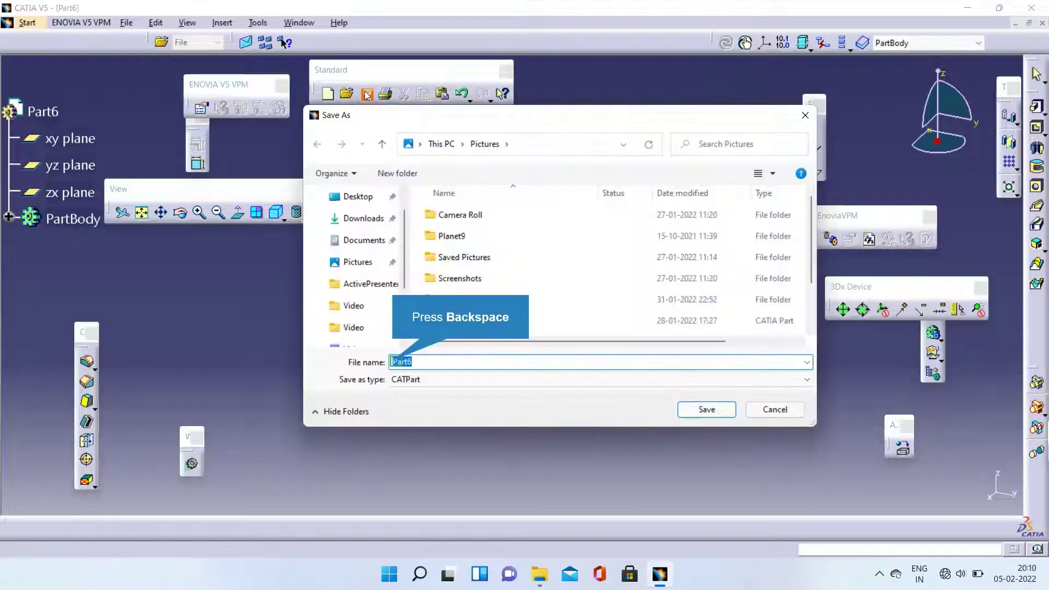
Save the part in the Pictures folder as "rod bush lower"
{"action": "left_click", "coordinate": [366, 93]}
{"action": "key", "text": "BackSpace"}
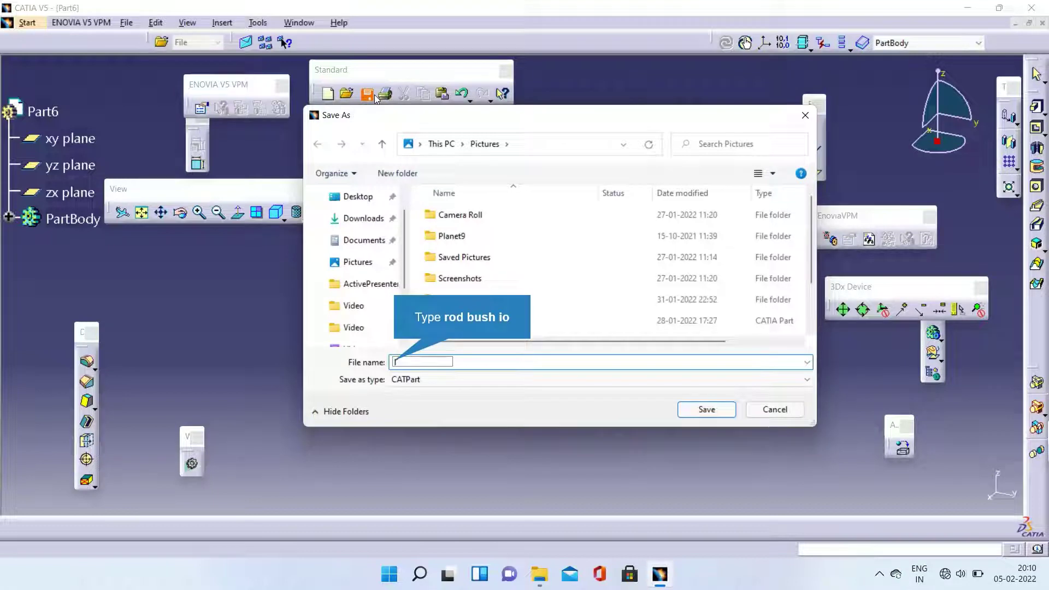
{"action": "type", "text": "rod bush io"}
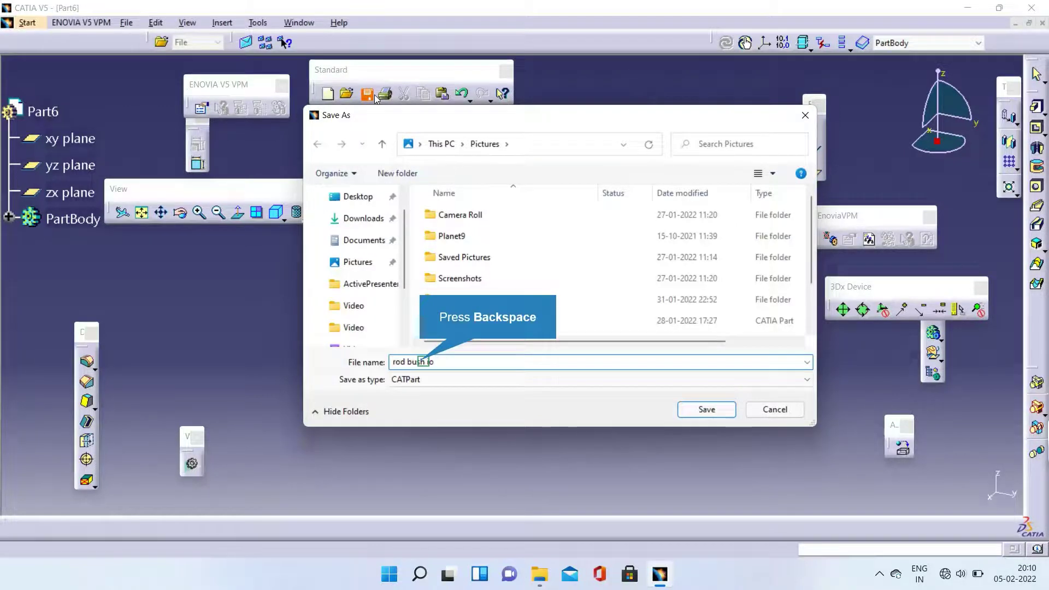
{"action": "key", "text": "BackSpace"}
{"action": "key", "text": "BackSpace"}
{"action": "key", "text": "BackSpace"}
{"action": "key", "text": "BackSpace"}
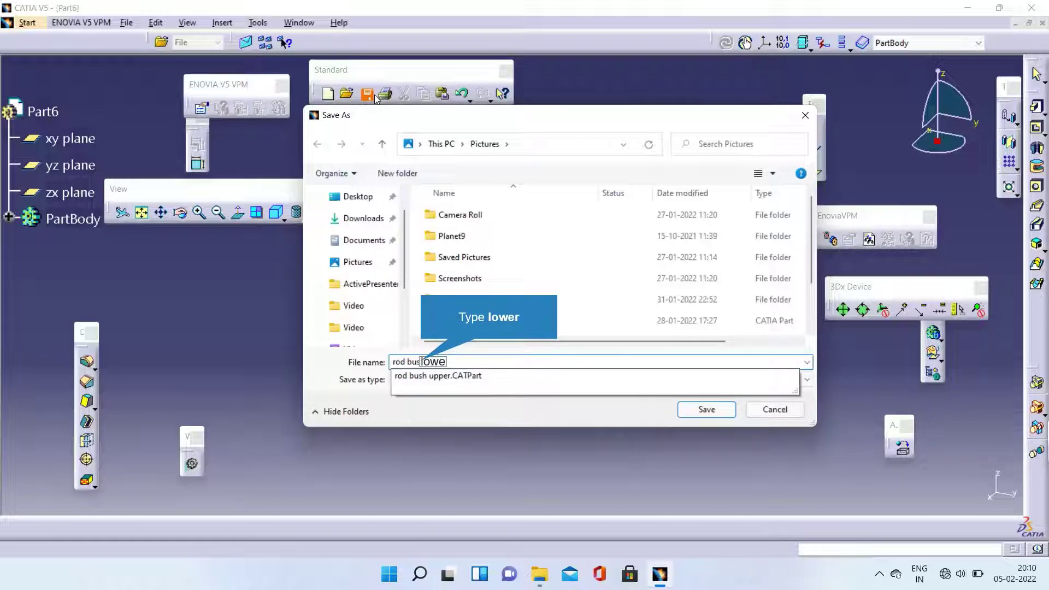
{"action": "type", "text": "lower"}
{"action": "key", "text": "Return"}
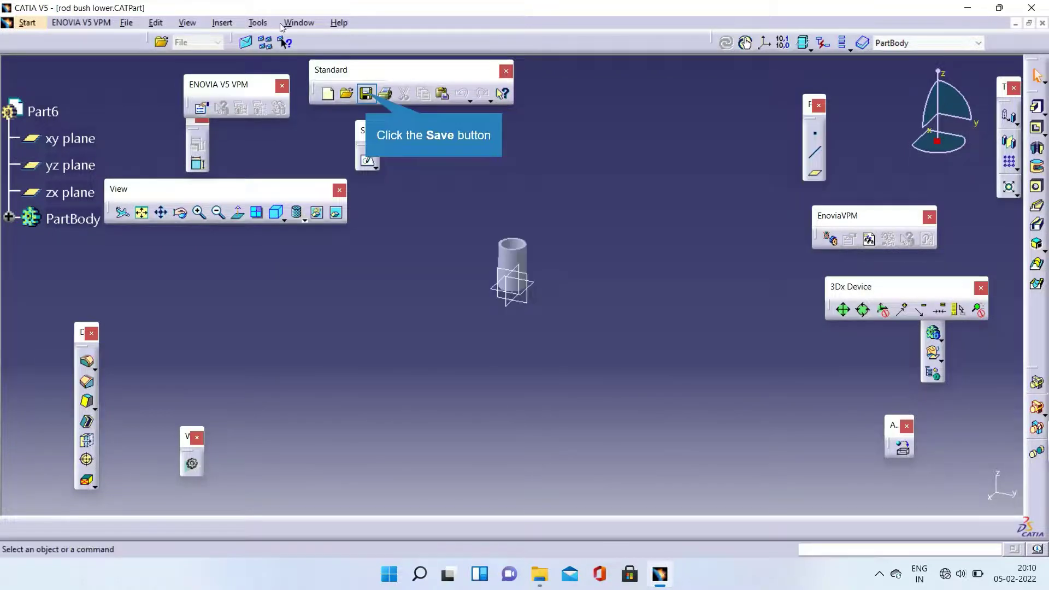
{"action": "left_click", "coordinate": [368, 95]}
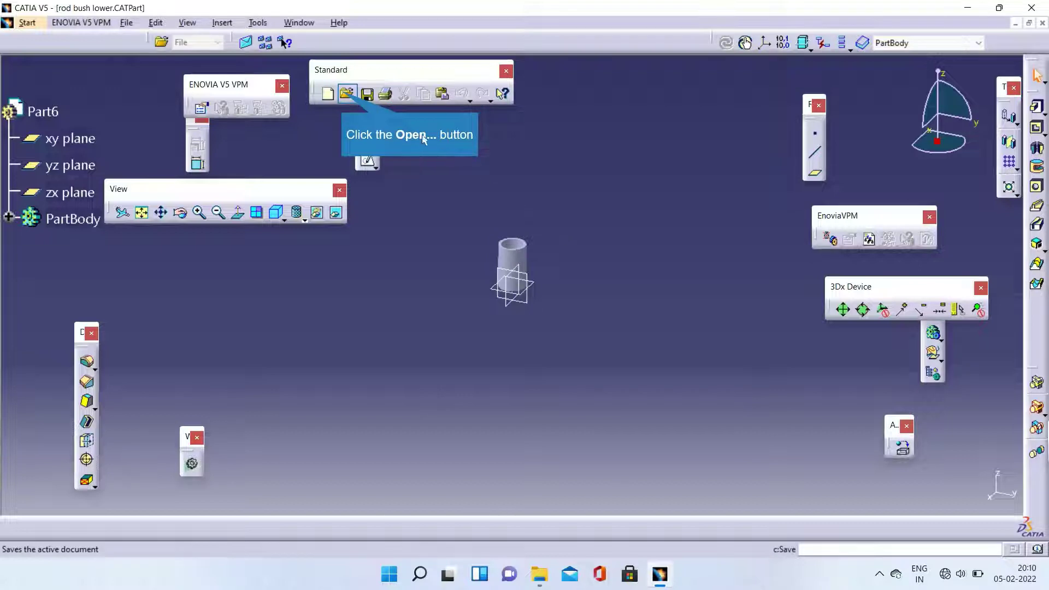
{"action": "left_click", "coordinate": [348, 94]}
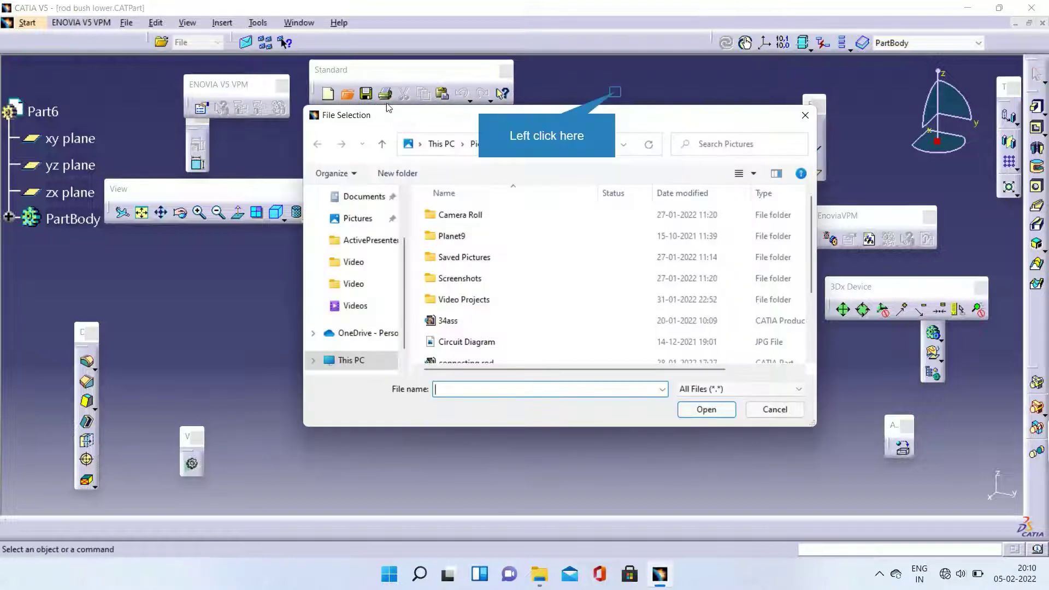
{"action": "left_click", "coordinate": [616, 97]}
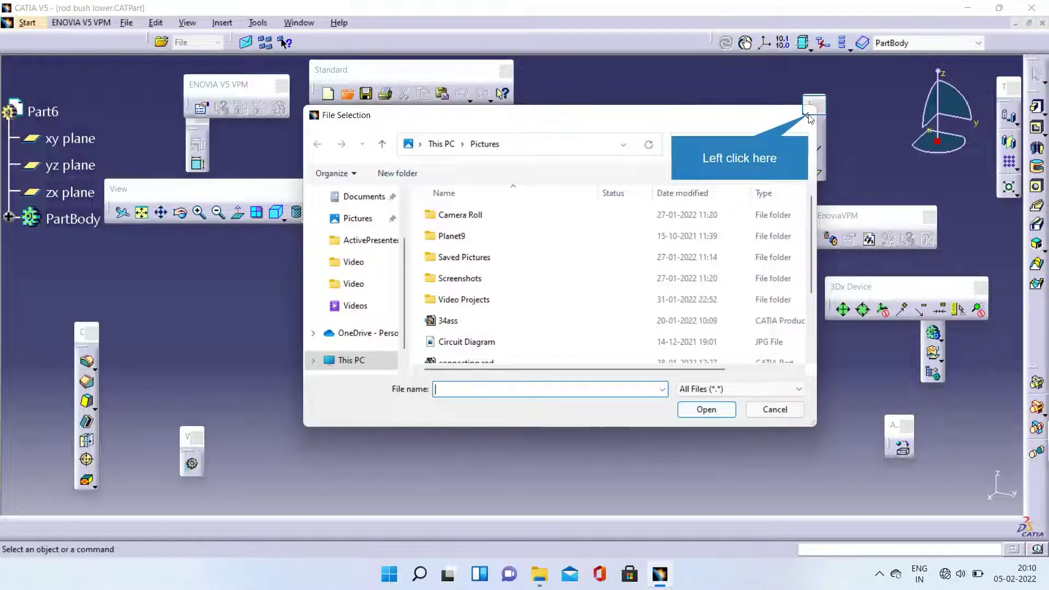
{"action": "left_click", "coordinate": [805, 116]}
Create a new document of type Part and name the part "piston pin"
{"action": "left_click", "coordinate": [329, 94]}
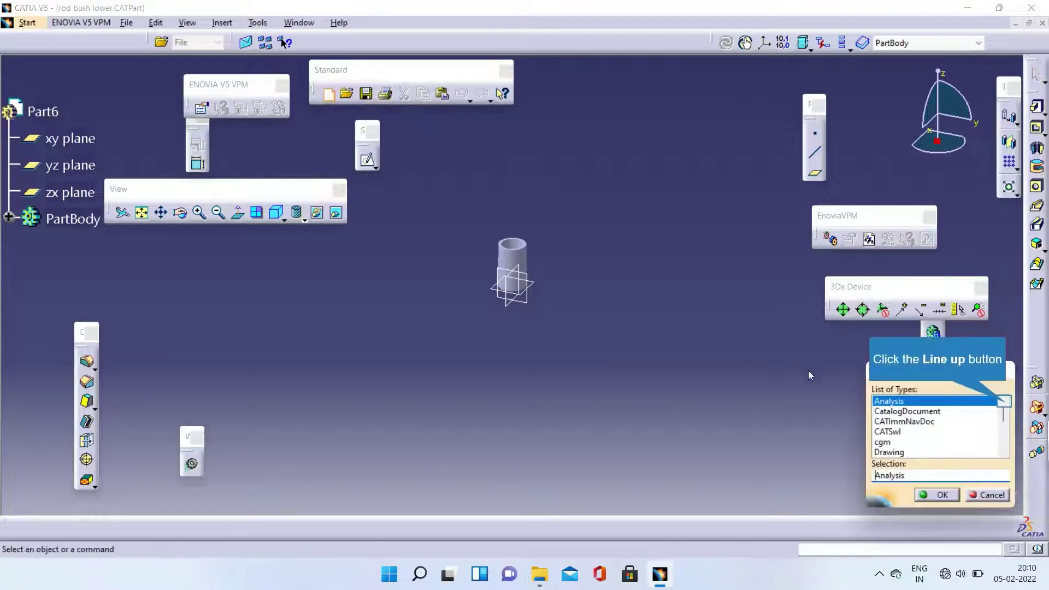
{"action": "left_click", "coordinate": [1007, 406]}
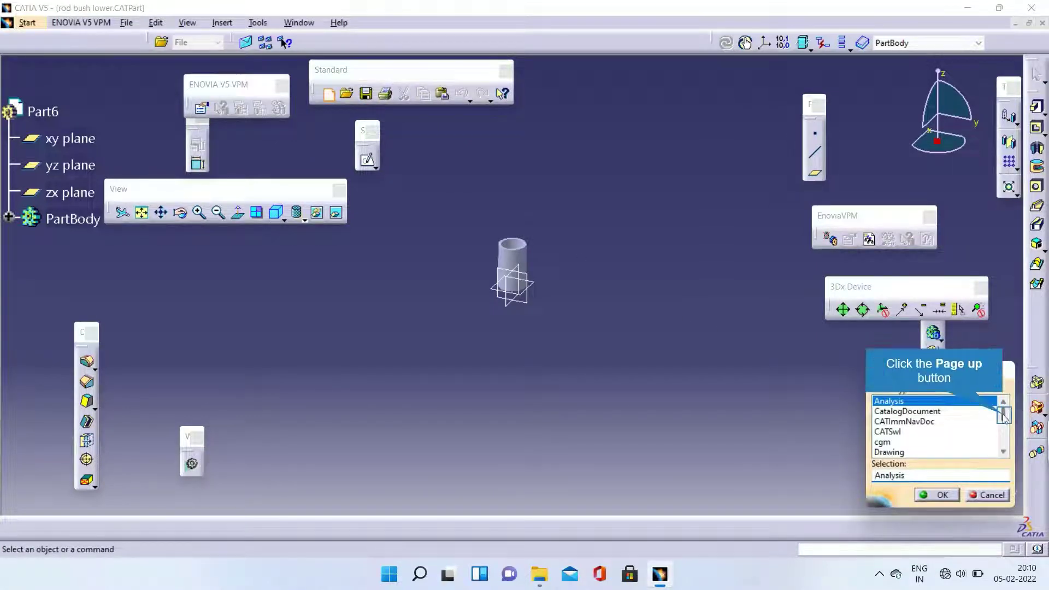
{"action": "left_click", "coordinate": [1004, 418]}
{"action": "left_click", "coordinate": [916, 407]}
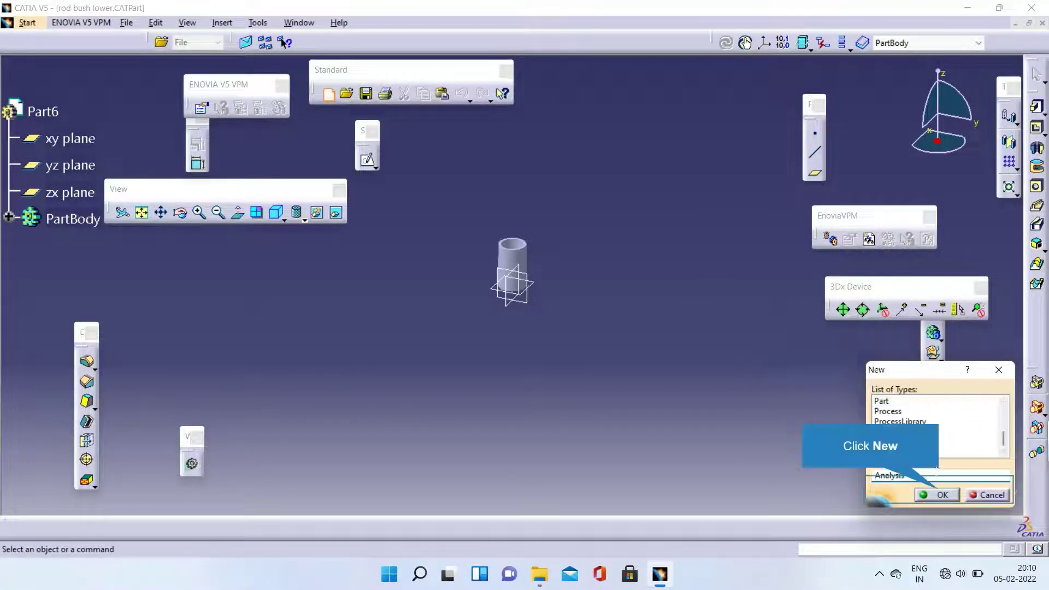
{"action": "left_click", "coordinate": [940, 494]}
{"action": "key", "text": "BackSpace"}
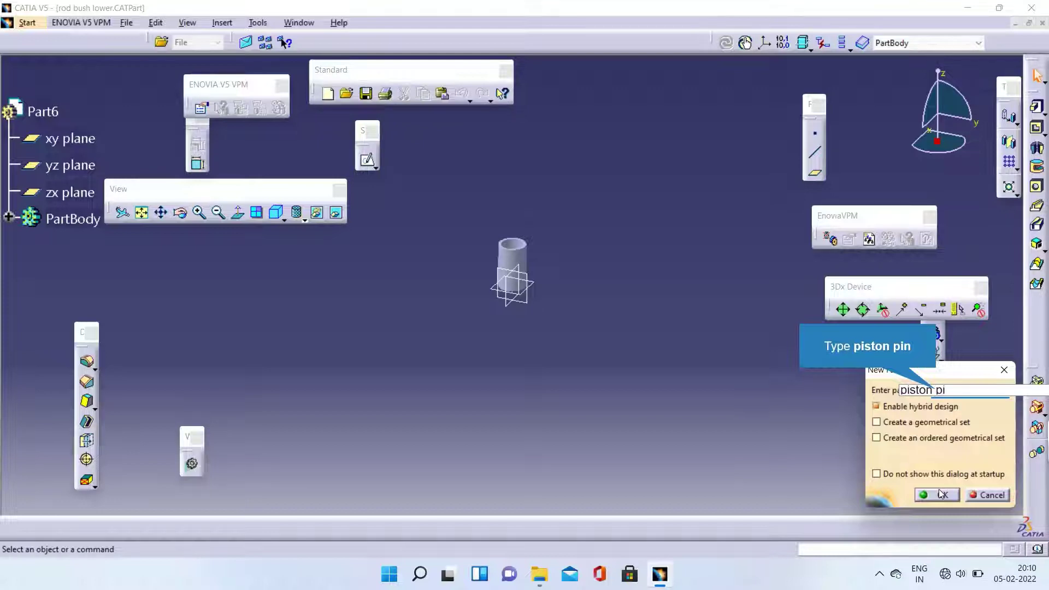
{"action": "left_click", "coordinate": [937, 495]}
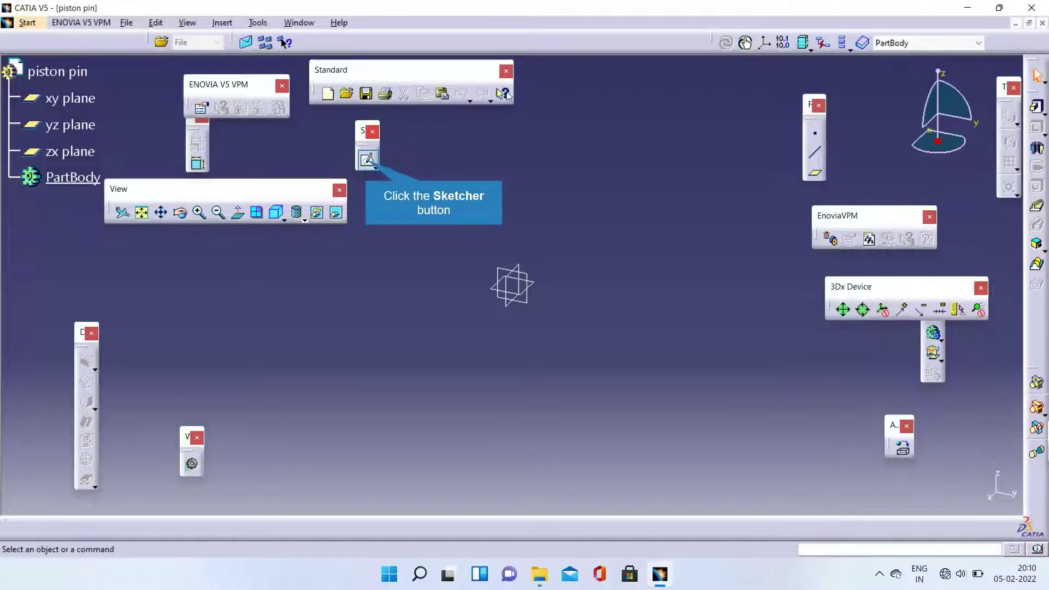
Start a sketch on the xy plane of the piston pin and draw a circle centred on the origin
{"action": "left_click", "coordinate": [367, 158]}
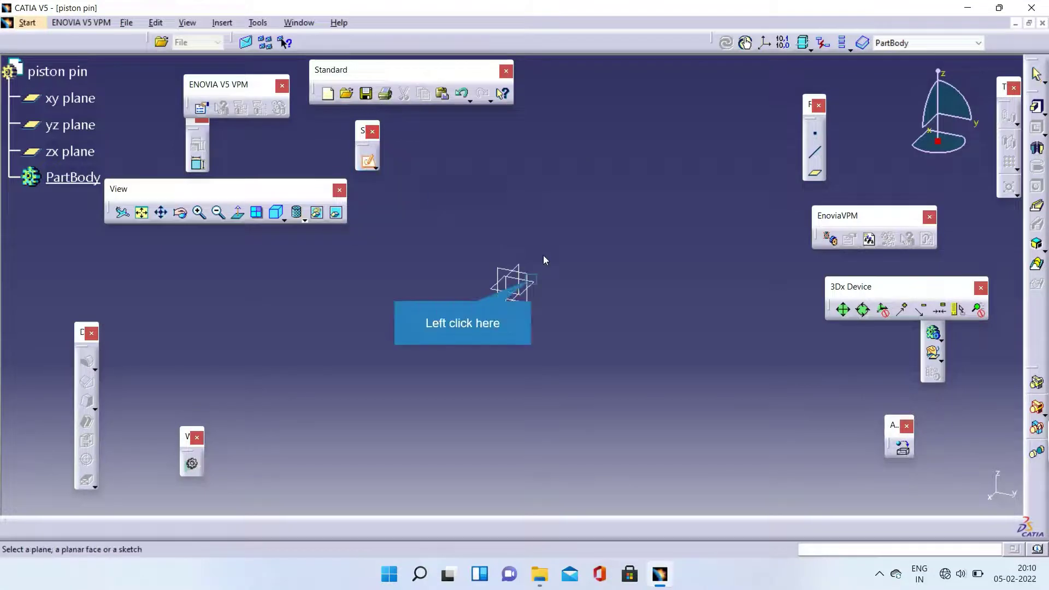
{"action": "left_click", "coordinate": [538, 284]}
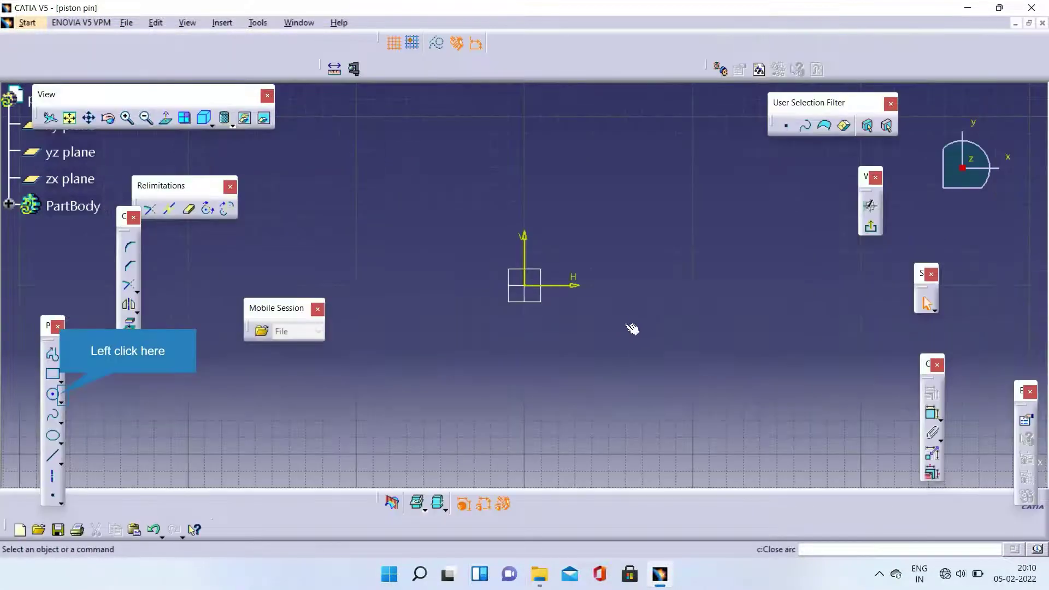
{"action": "left_click", "coordinate": [59, 394]}
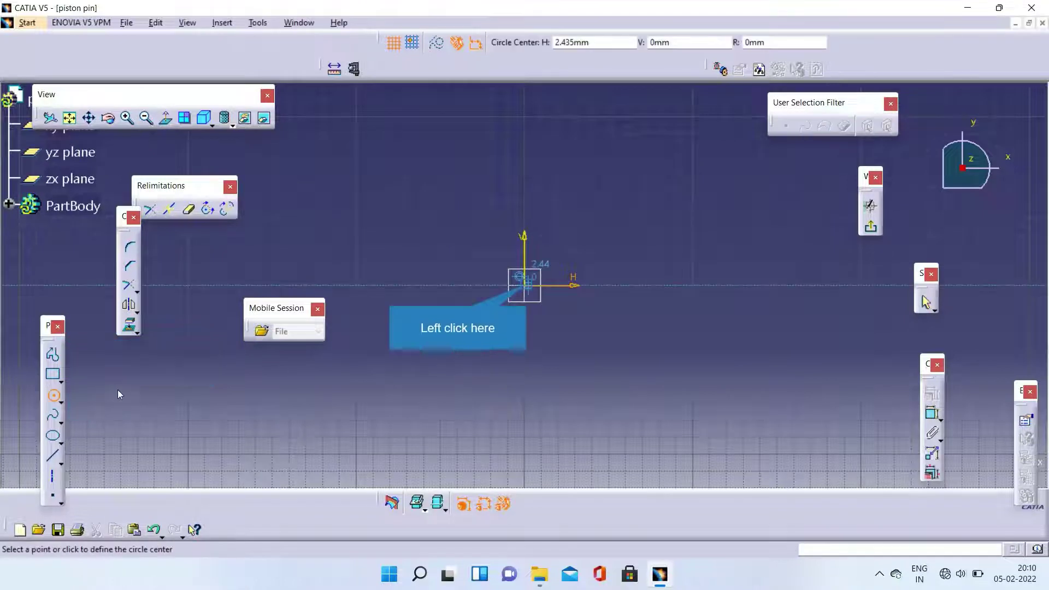
{"action": "left_click", "coordinate": [525, 284]}
{"action": "left_click", "coordinate": [619, 336]}
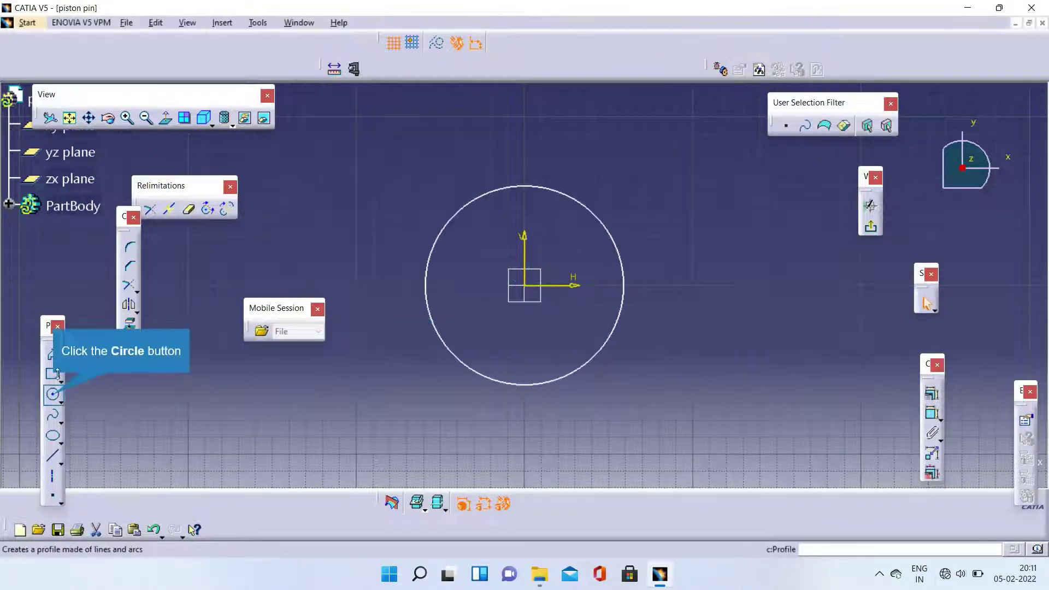
Draw a smaller concentric circle inside the piston pin's outer circle
{"action": "left_click", "coordinate": [53, 394]}
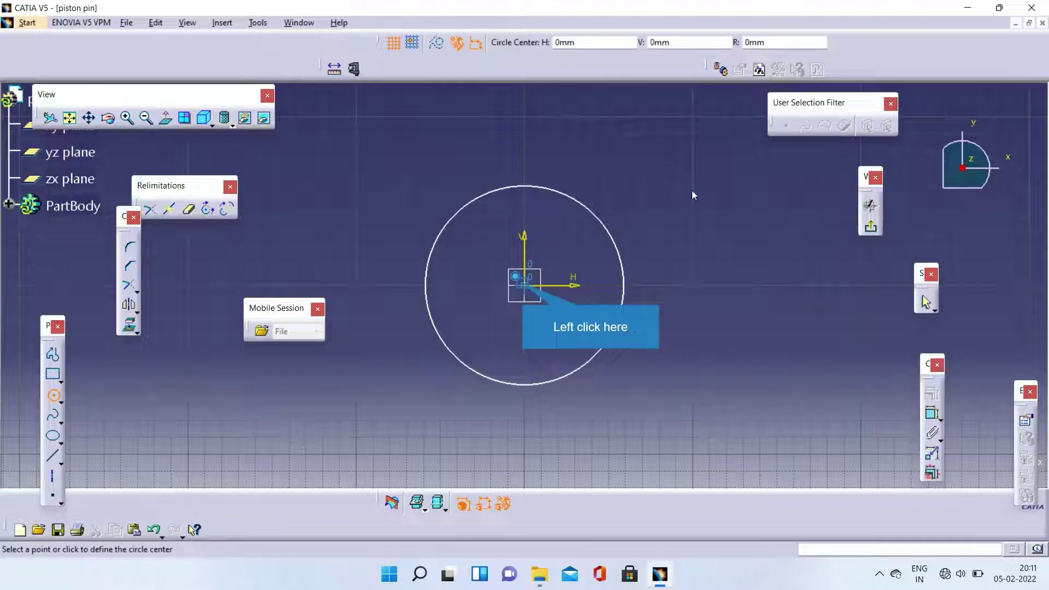
{"action": "left_click", "coordinate": [533, 280]}
{"action": "left_click", "coordinate": [561, 344]}
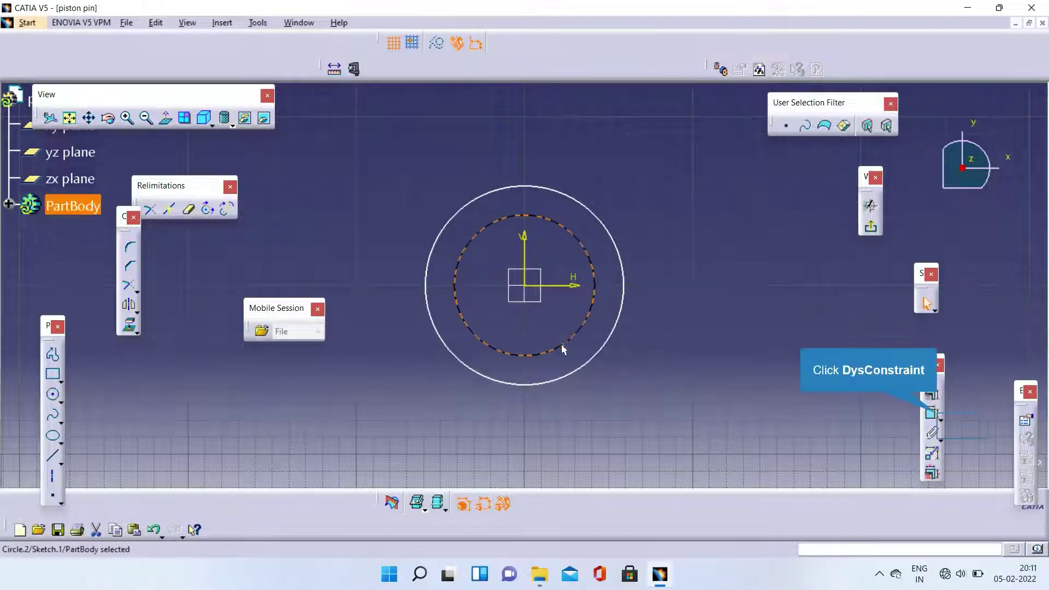
Dimension the piston pin's inner circle and set its diameter to 11 mm
{"action": "left_click", "coordinate": [938, 418]}
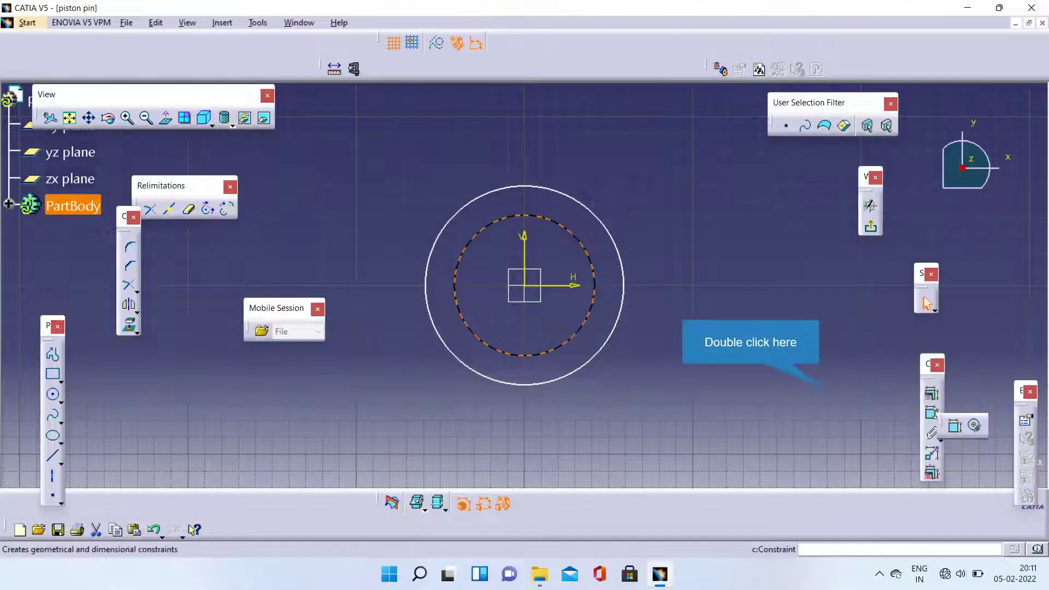
{"action": "double_click", "coordinate": [819, 387]}
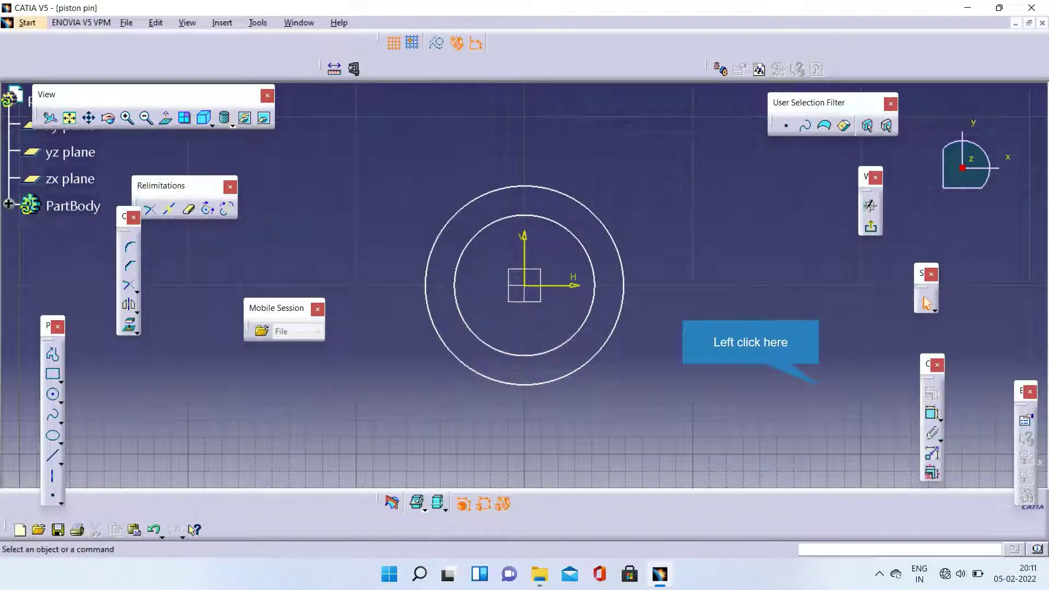
{"action": "left_click", "coordinate": [932, 414]}
{"action": "left_click", "coordinate": [581, 328]}
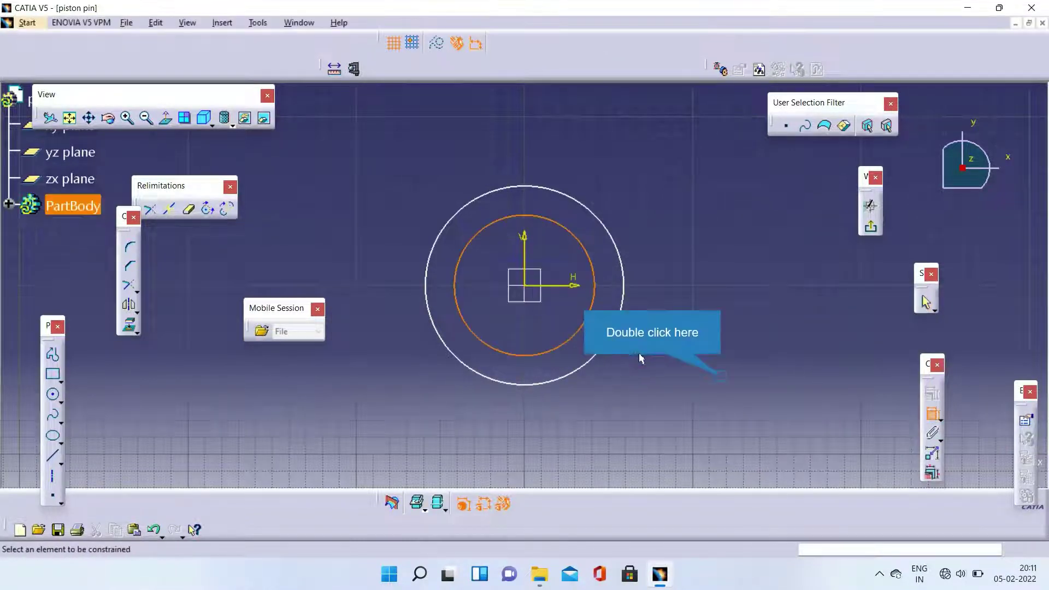
{"action": "double_click", "coordinate": [722, 382]}
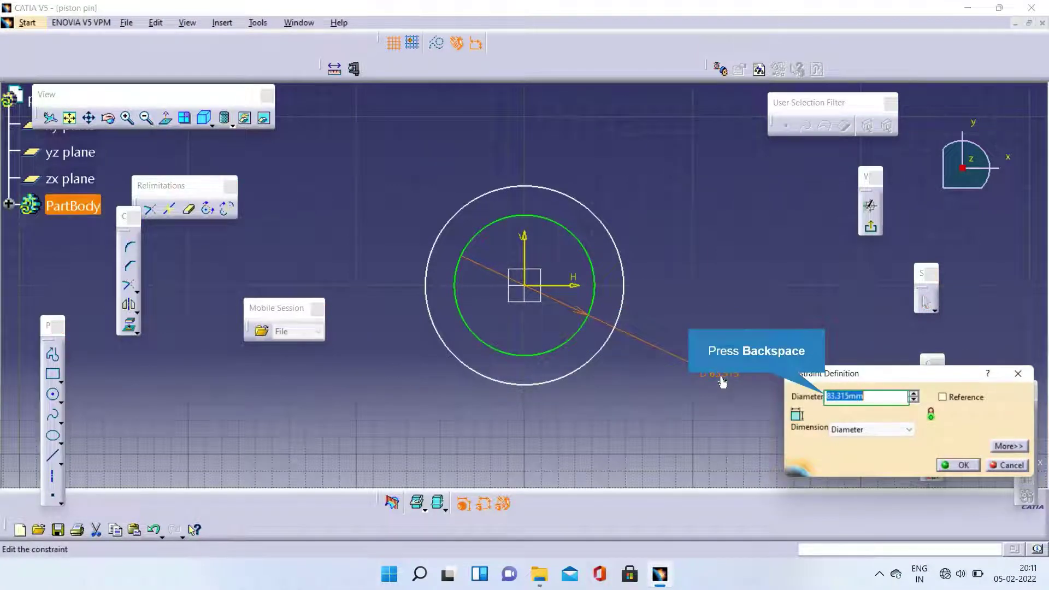
{"action": "type", "text": "11"}
{"action": "key", "text": "Return"}
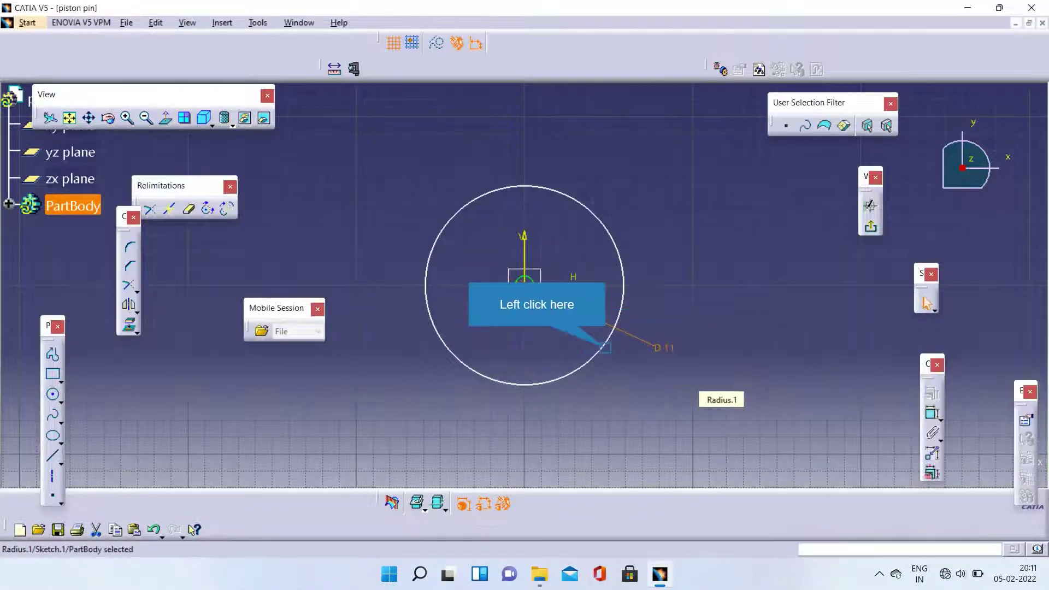
Dimension the piston pin's outer circle and set its diameter to 22 mm
{"action": "left_click", "coordinate": [606, 348]}
{"action": "left_click", "coordinate": [932, 414]}
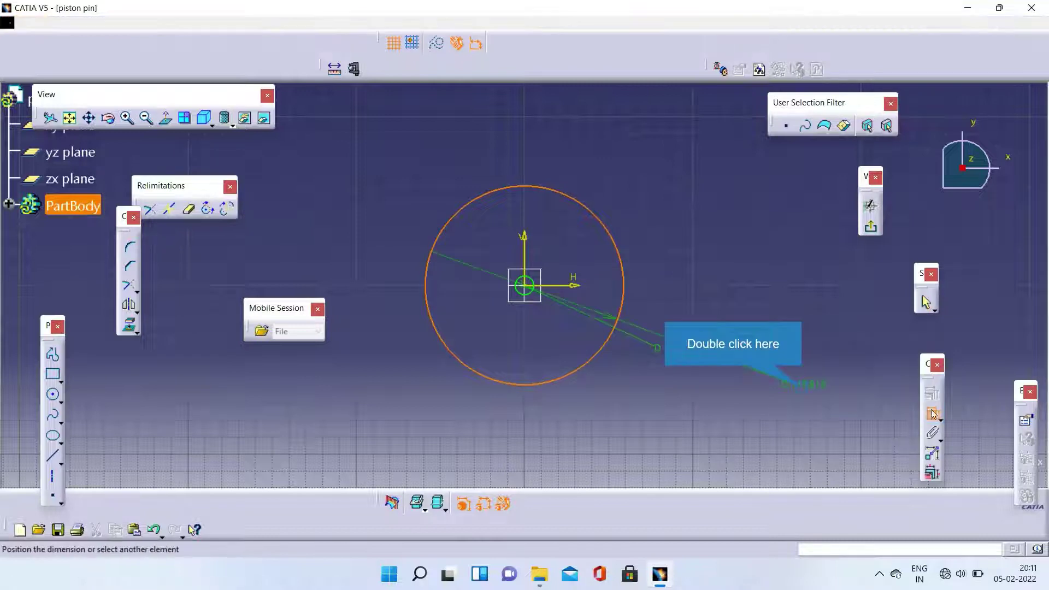
{"action": "double_click", "coordinate": [802, 389]}
{"action": "key", "text": "BackSpace"}
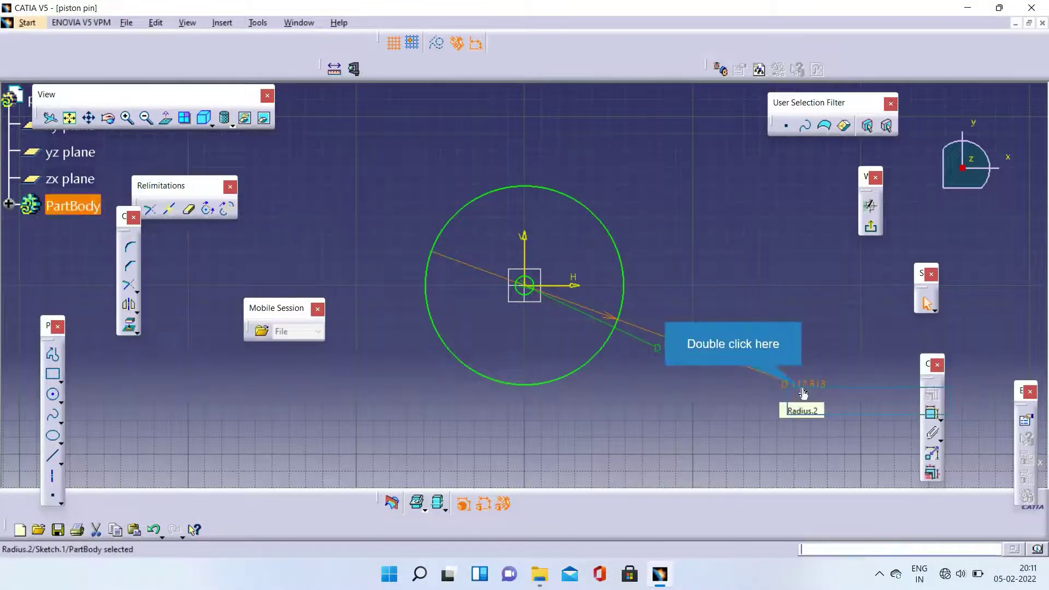
{"action": "double_click", "coordinate": [801, 389]}
{"action": "key", "text": "BackSpace"}
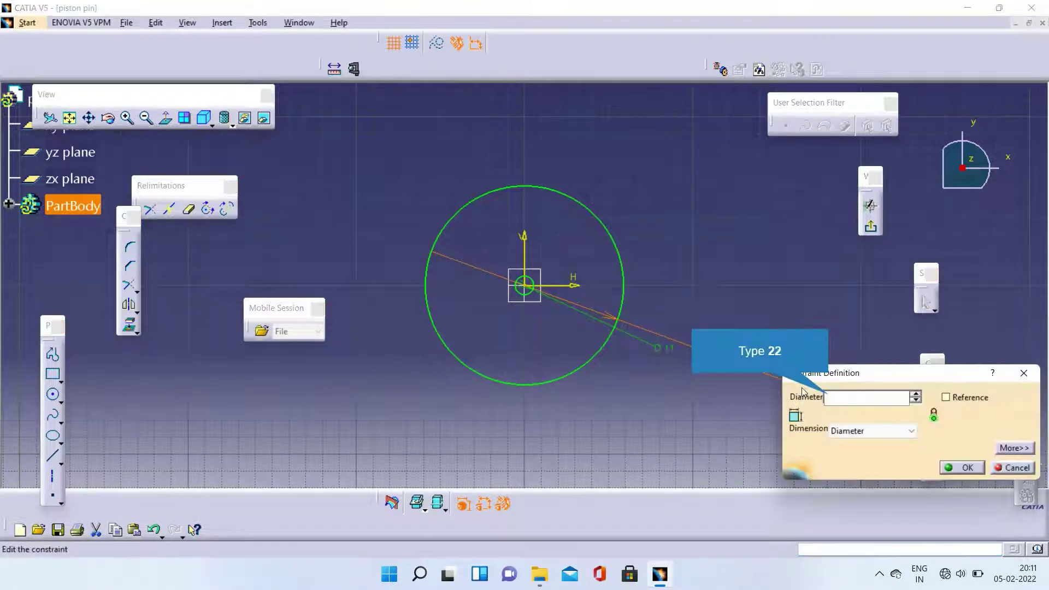
{"action": "type", "text": "22"}
{"action": "key", "text": "Return"}
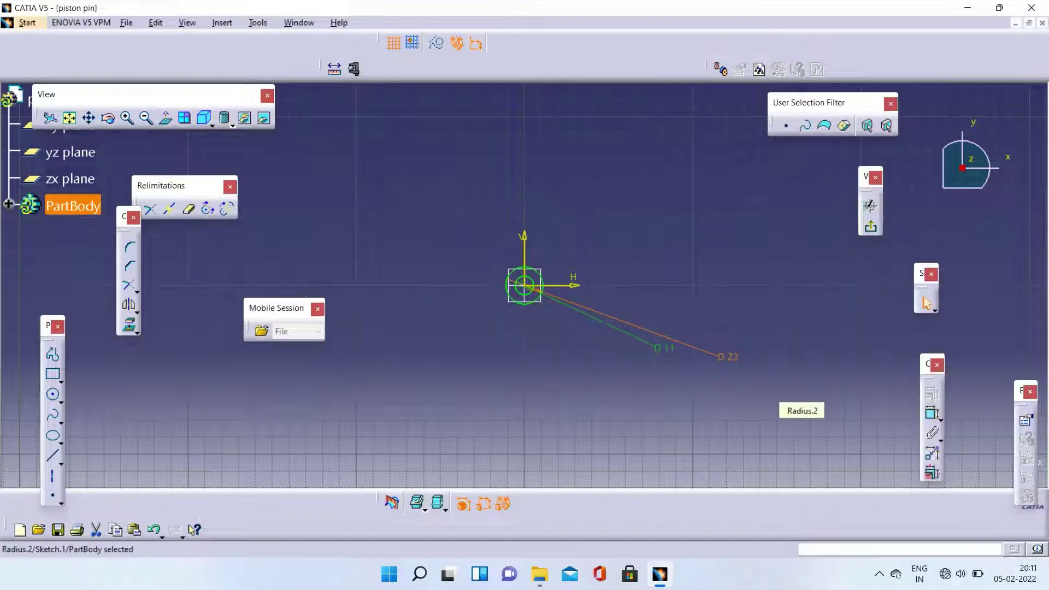
Exit the sketch and extrude the ring-shaped profile 80 mm with a Pad
{"action": "left_click", "coordinate": [871, 226]}
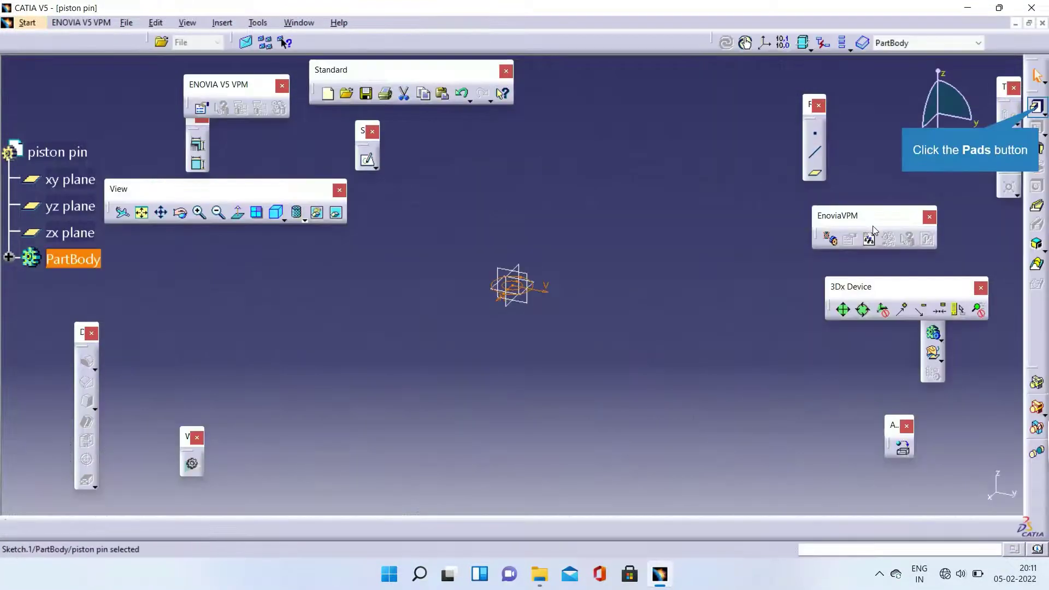
{"action": "left_click", "coordinate": [1036, 107]}
{"action": "key", "text": "BackSpace"}
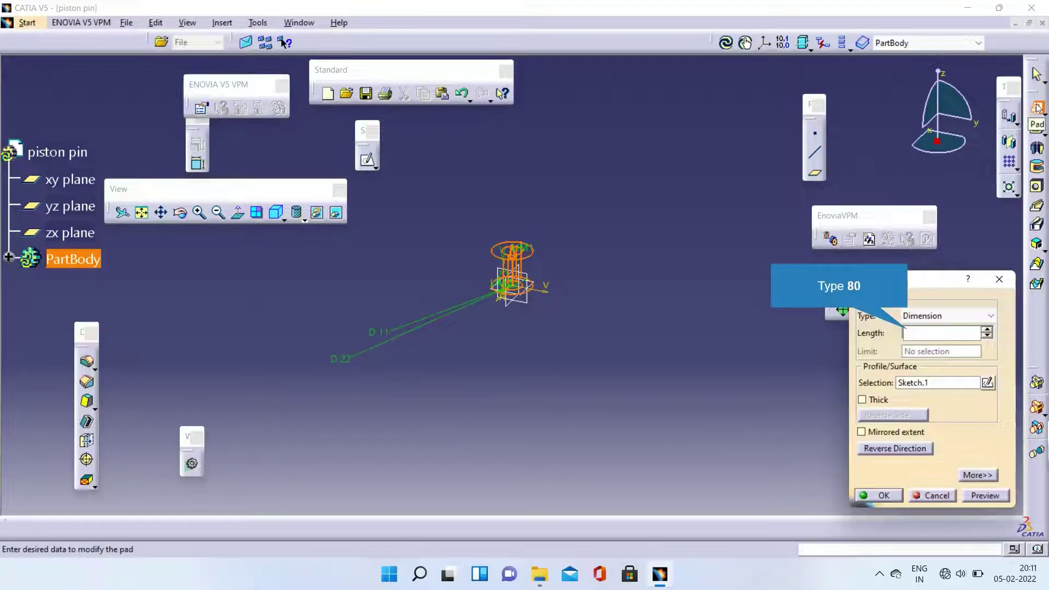
{"action": "key", "text": "Return"}
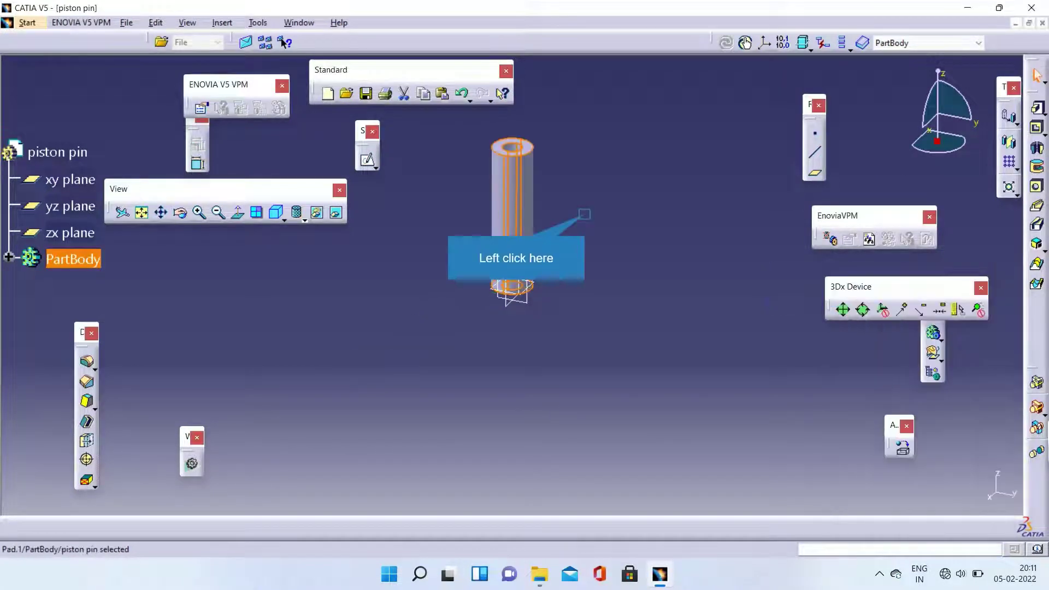
Save the part in the Pictures folder as "piston pin"
{"action": "left_click", "coordinate": [584, 215]}
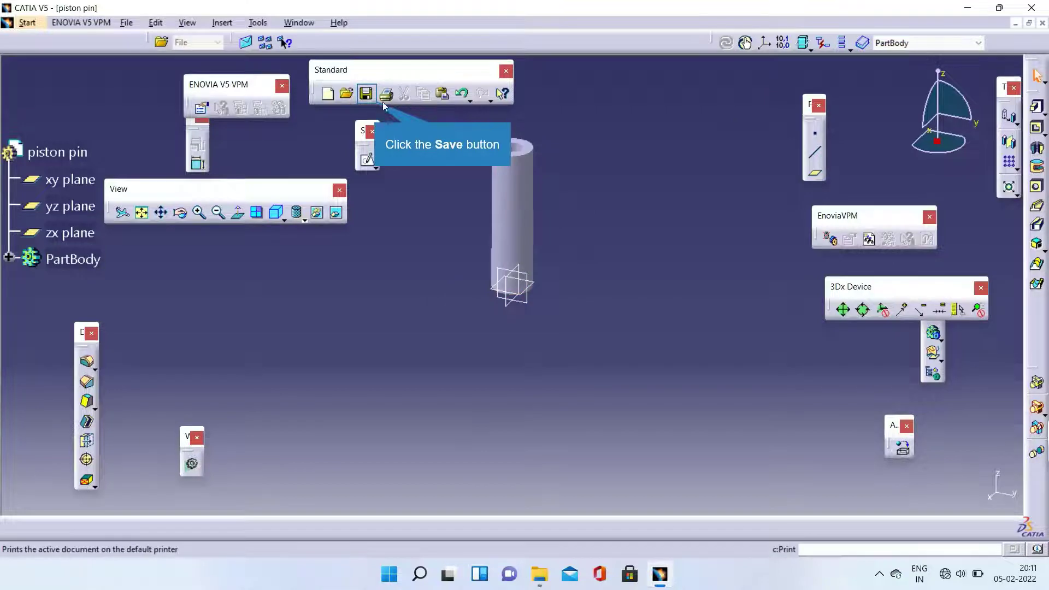
{"action": "left_click", "coordinate": [367, 95]}
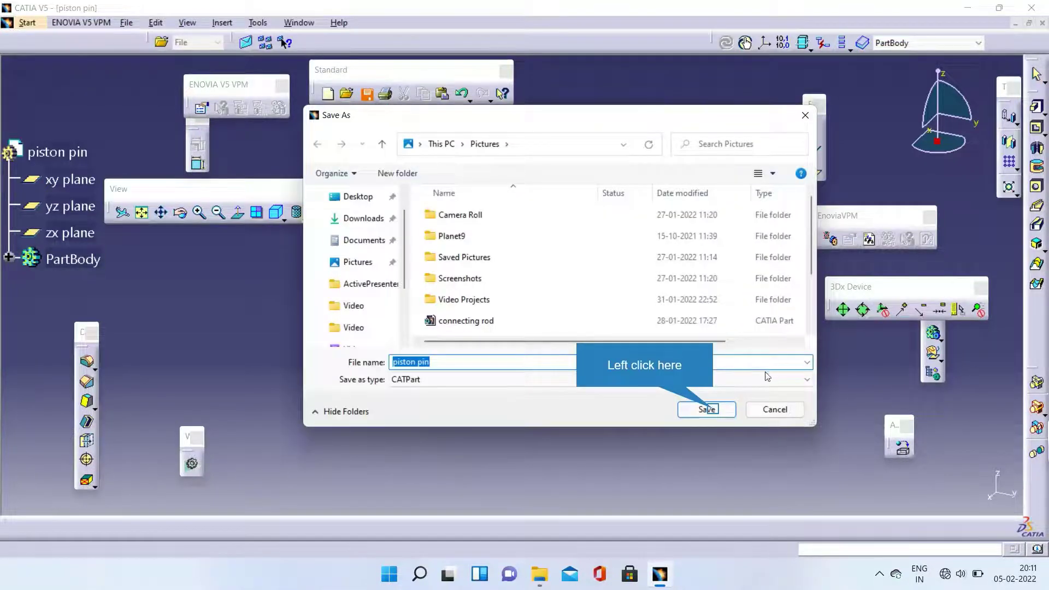
{"action": "left_click", "coordinate": [728, 407]}
Create a new document of type Part and name the part "piston ring"
{"action": "left_click", "coordinate": [320, 96]}
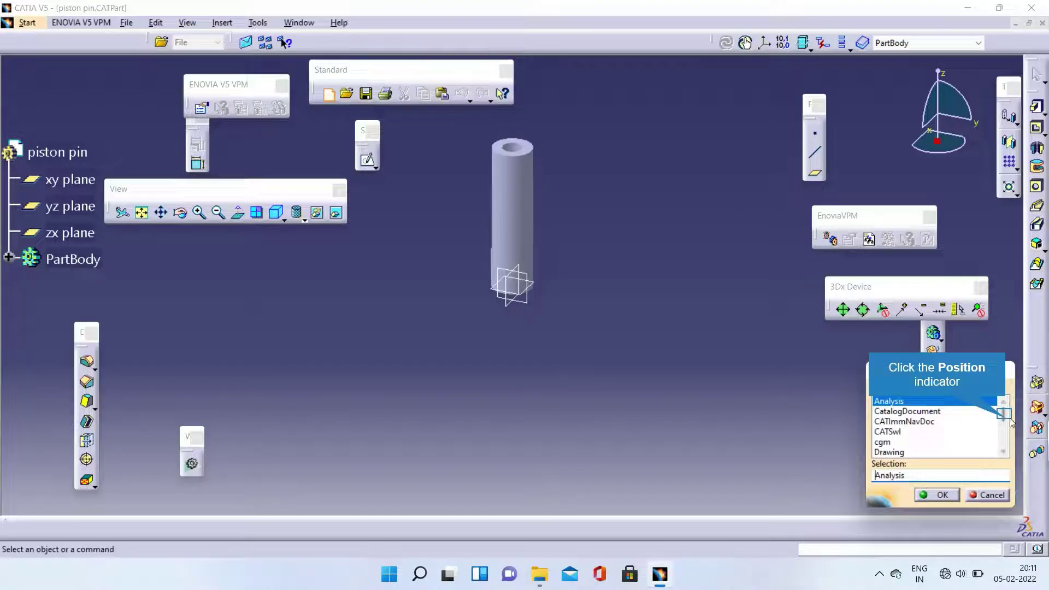
{"action": "left_click_drag", "start_coordinate": [1003, 414], "coordinate": [1003, 440]}
{"action": "left_click", "coordinate": [907, 404]}
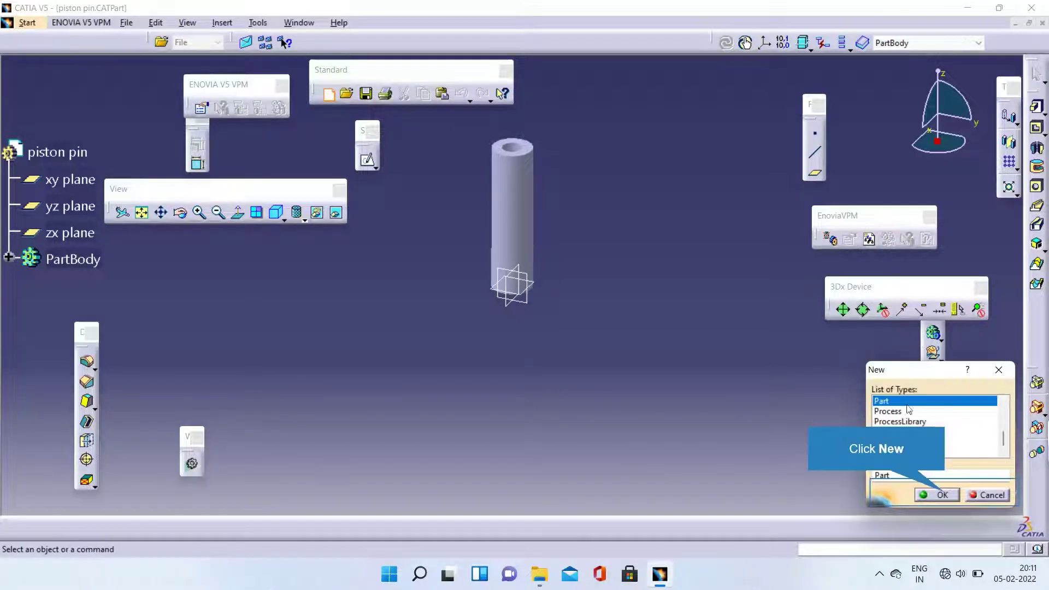
{"action": "left_click", "coordinate": [943, 495]}
{"action": "key", "text": "BackSpace"}
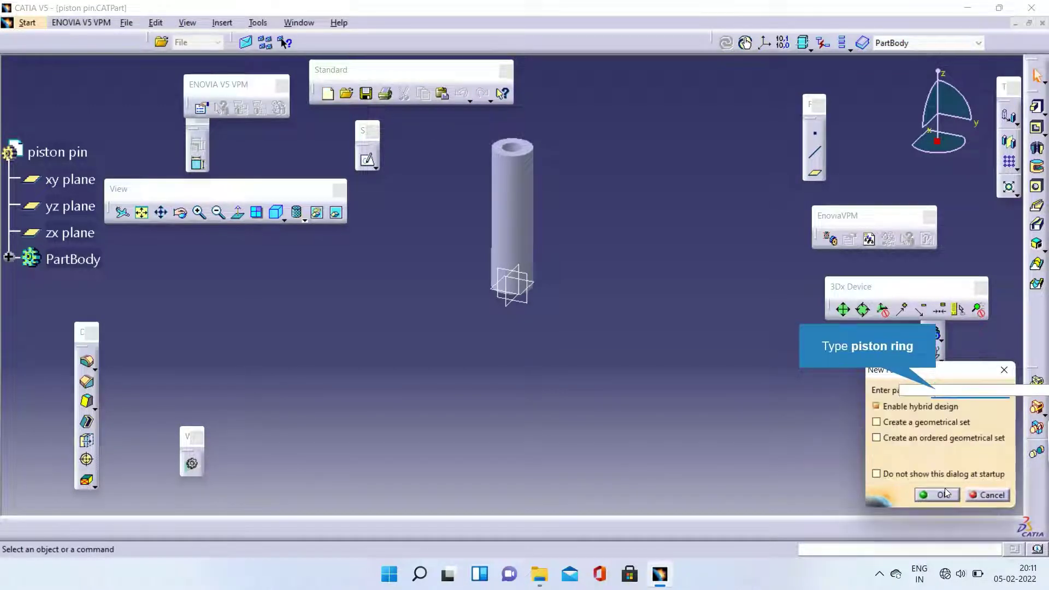
{"action": "type", "text": "piston ring"}
{"action": "left_click", "coordinate": [946, 493]}
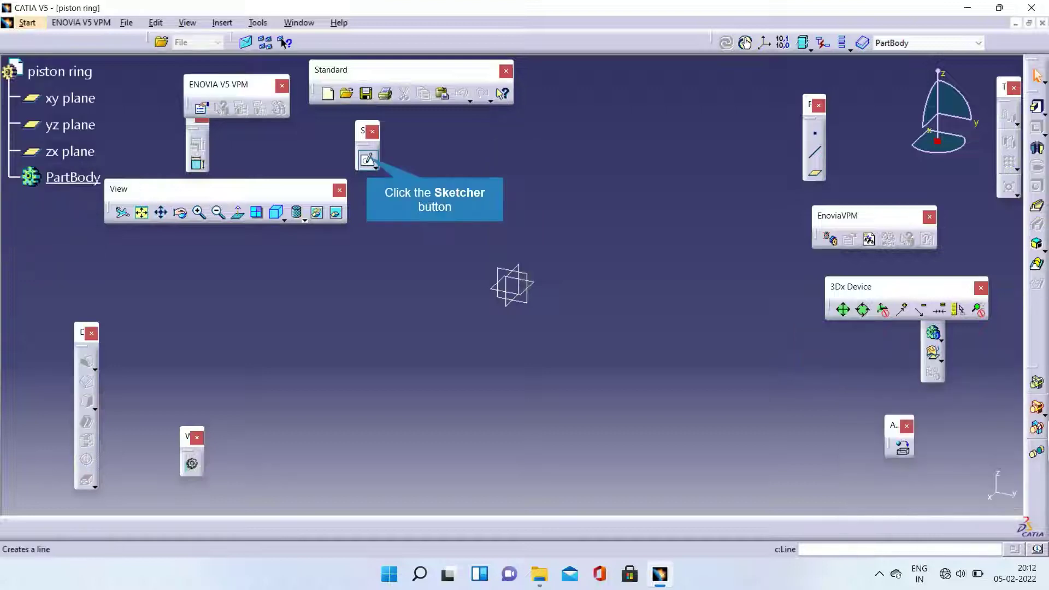
Sketch two concentric circles about 126 mm and 103 mm in diameter on the xy plane, centred on the origin
{"action": "left_click", "coordinate": [368, 159]}
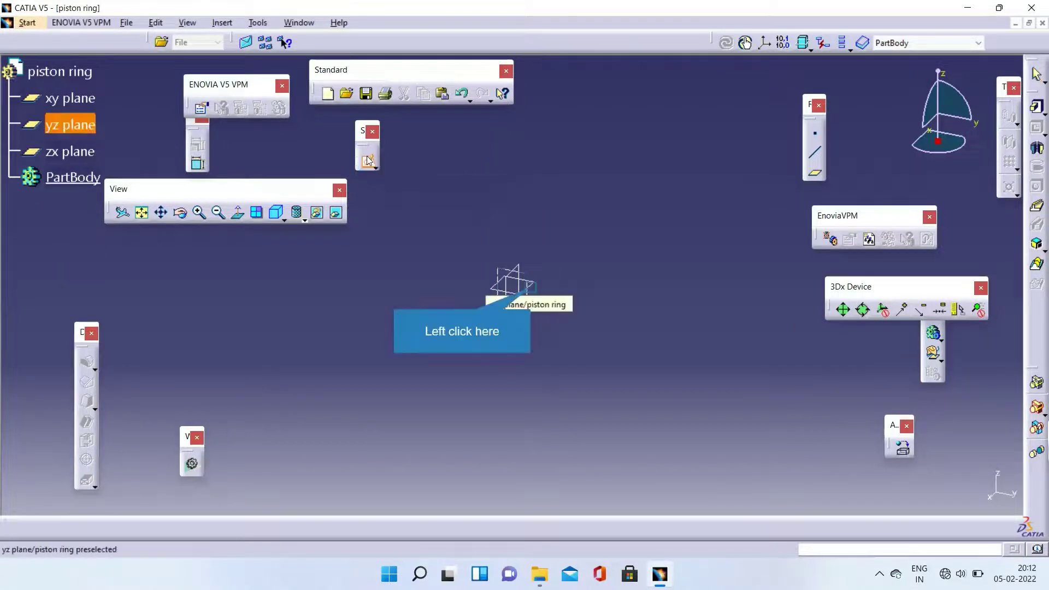
{"action": "left_click", "coordinate": [533, 288]}
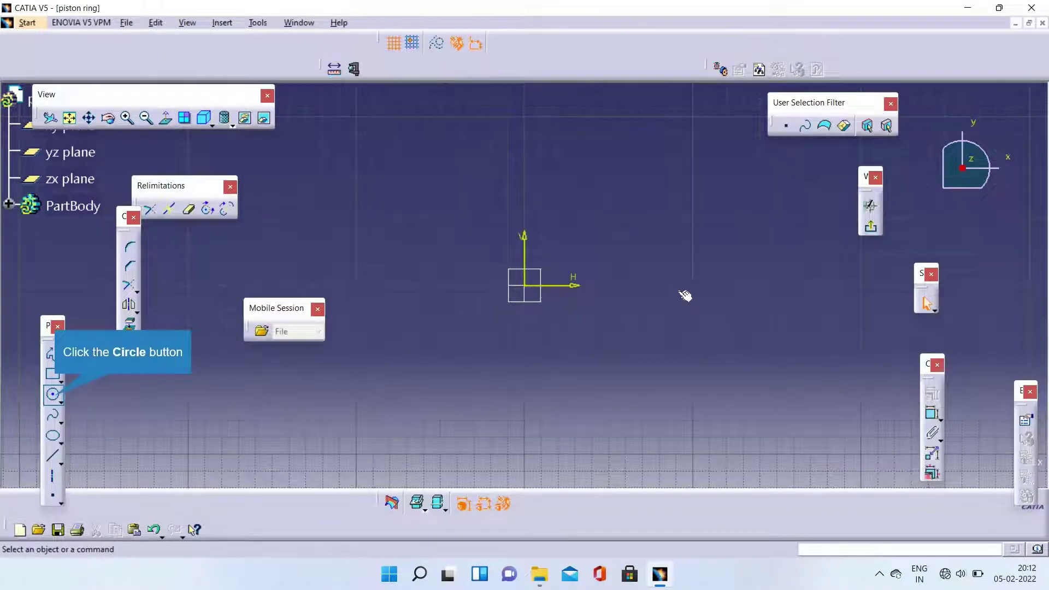
{"action": "left_click", "coordinate": [53, 394]}
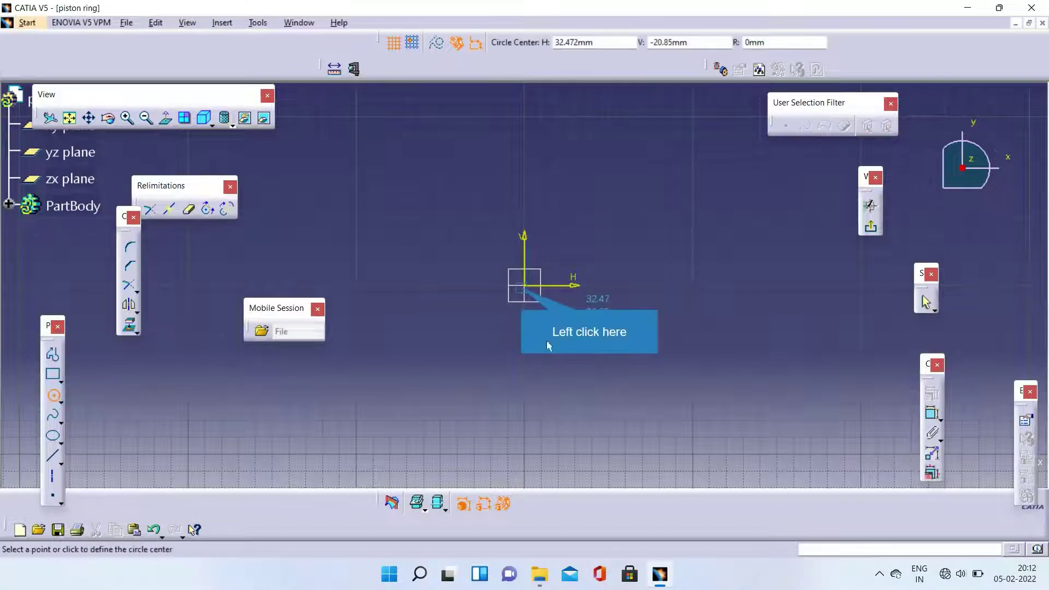
{"action": "left_click", "coordinate": [529, 288]}
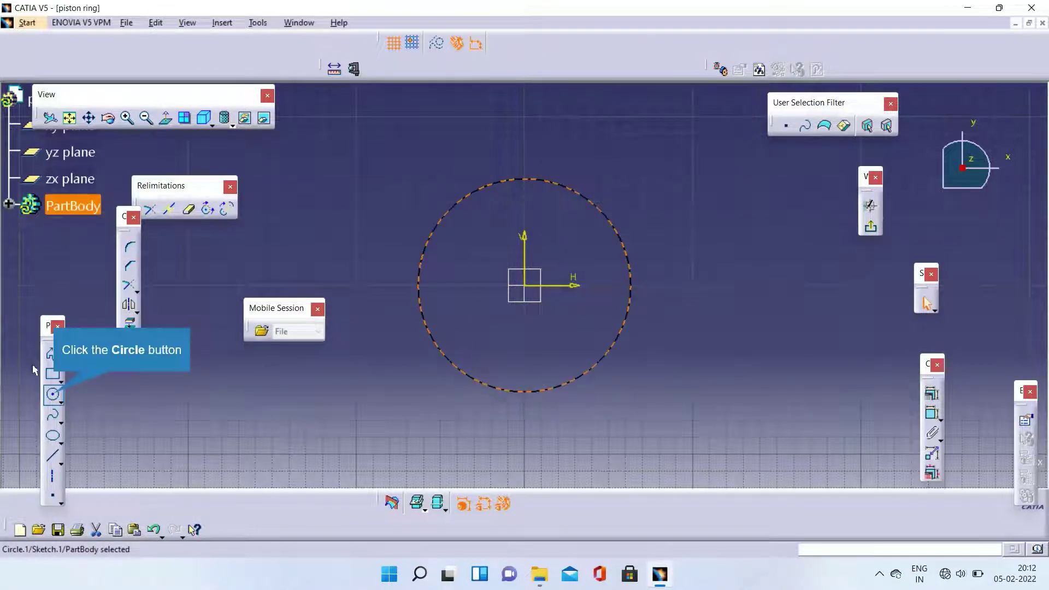
{"action": "left_click", "coordinate": [54, 394]}
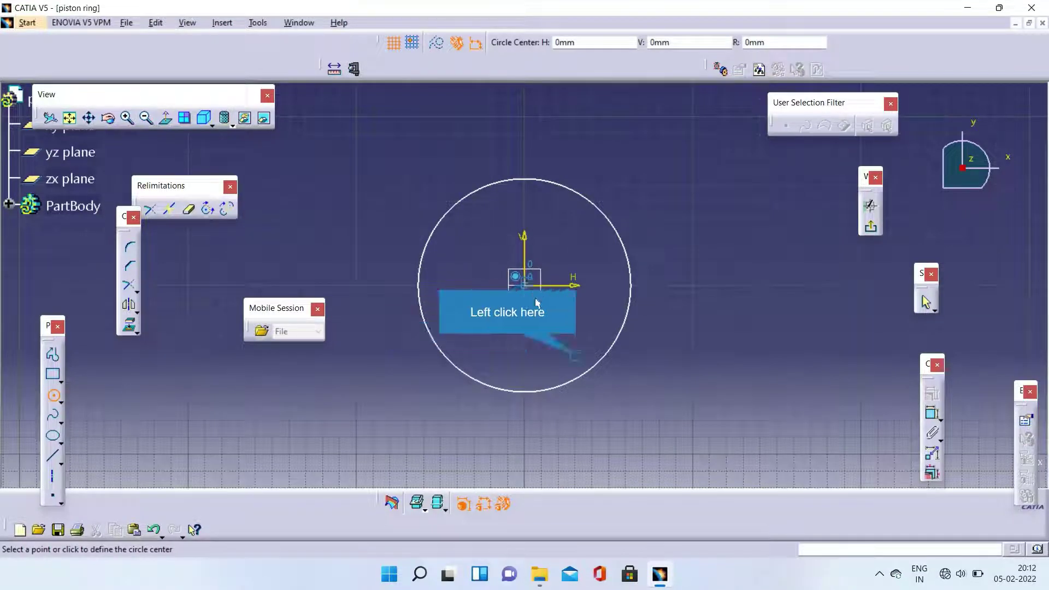
{"action": "left_click", "coordinate": [578, 361]}
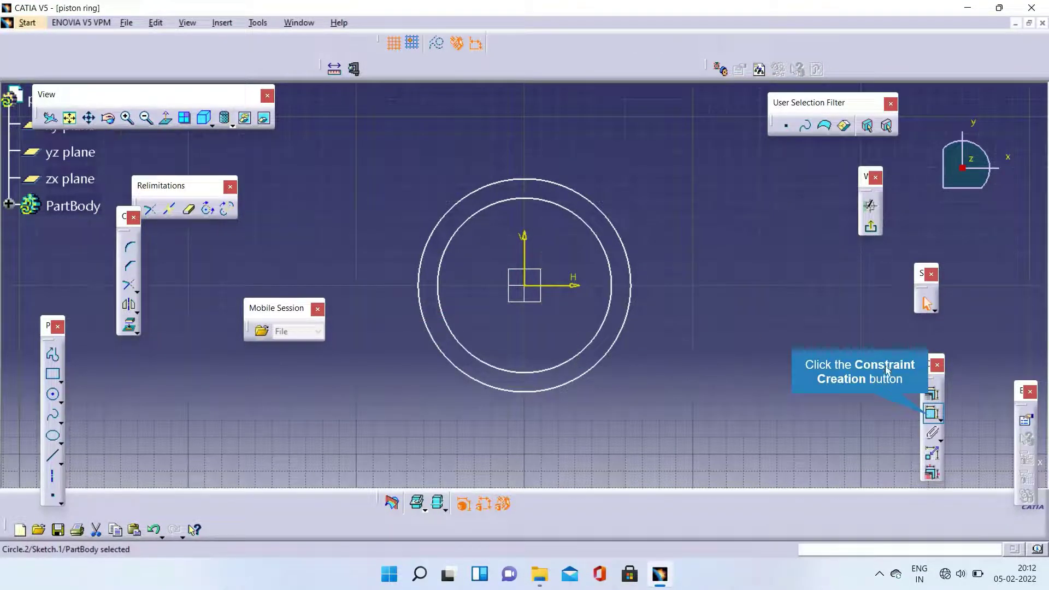
Dimension the piston ring's inner circle and set its diameter to 43*2 (86 mm)
{"action": "left_click", "coordinate": [932, 413]}
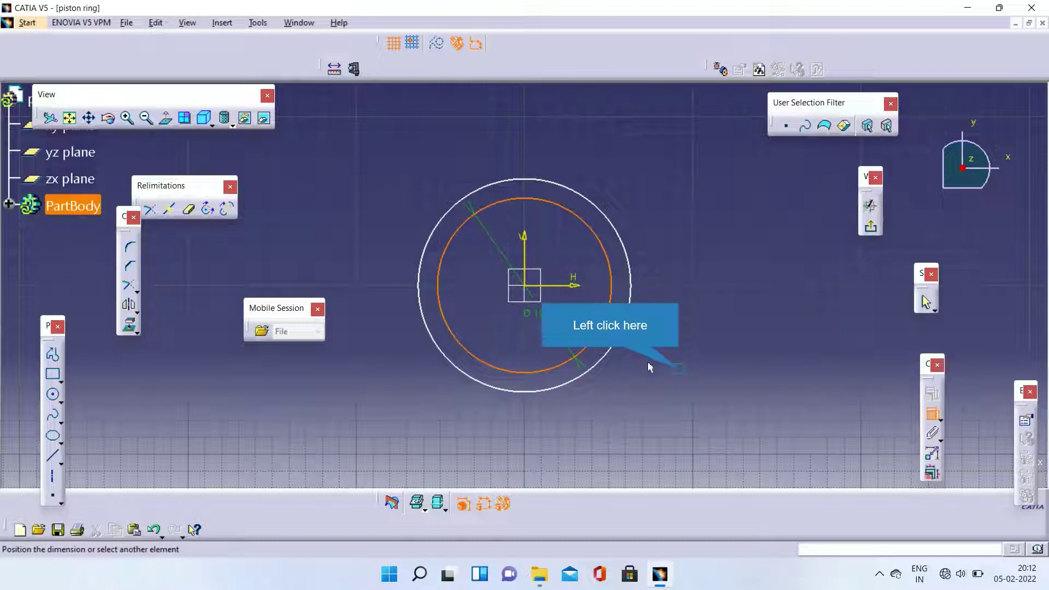
{"action": "left_click", "coordinate": [688, 368]}
{"action": "double_click", "coordinate": [686, 370]}
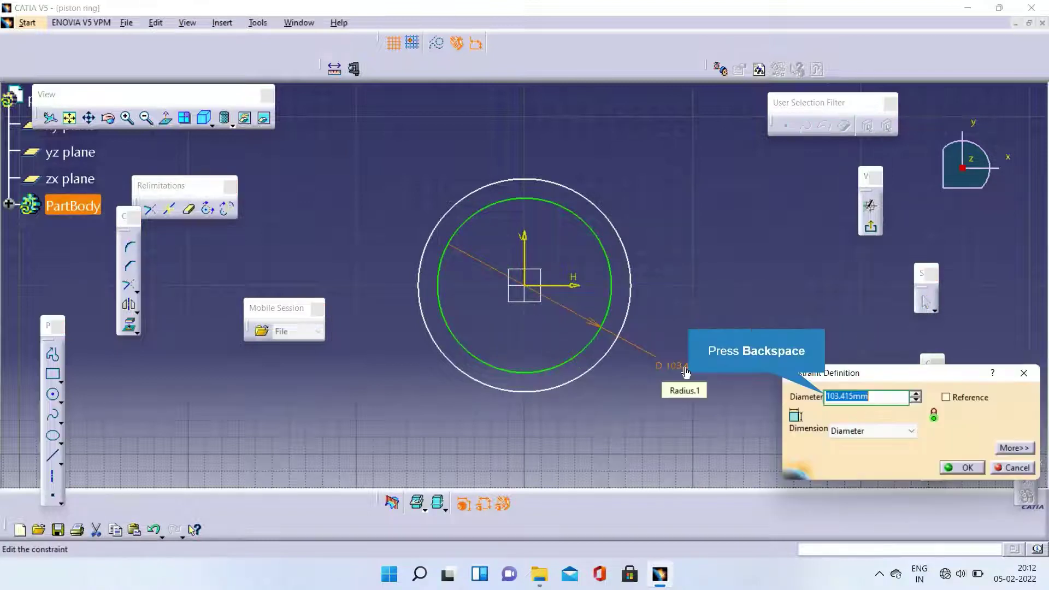
{"action": "key", "text": "BackSpace"}
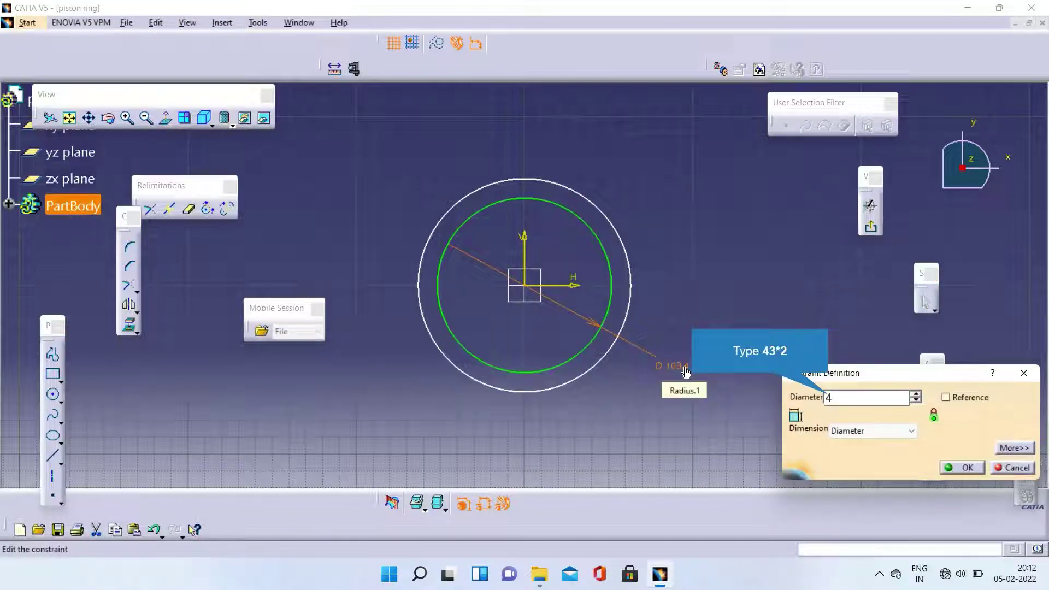
{"action": "type", "text": "43*2"}
{"action": "key", "text": "Return"}
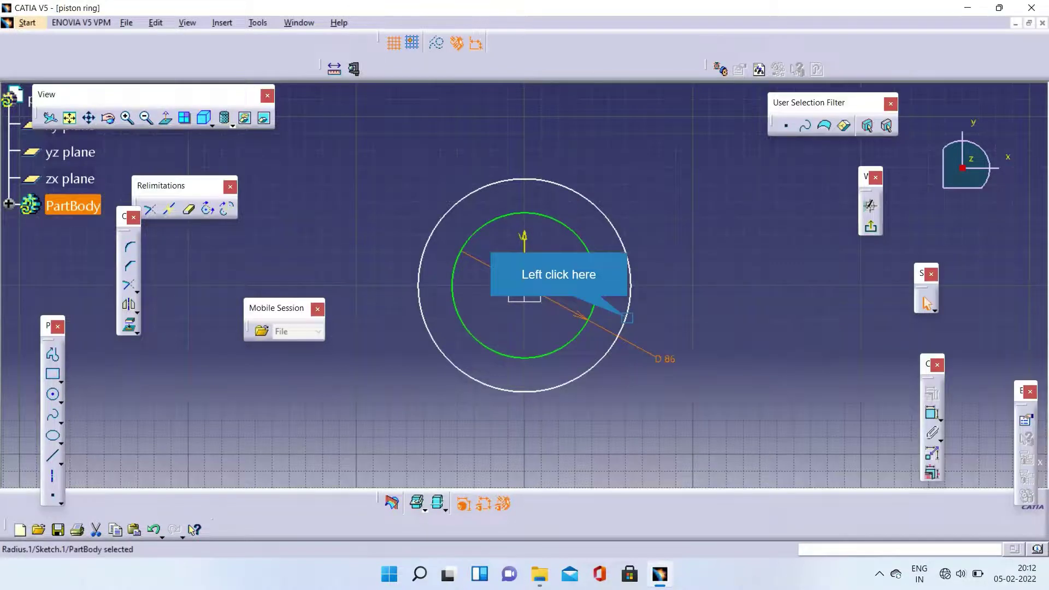
Dimension the piston ring's outer circle and set its diameter to 47*2 (94 mm)
{"action": "left_click", "coordinate": [628, 322]}
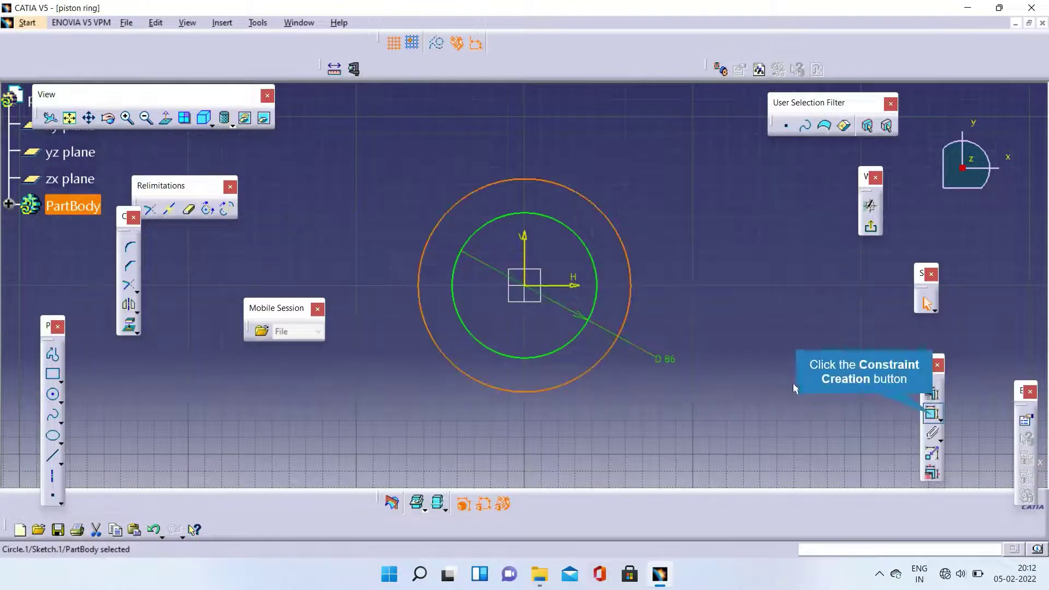
{"action": "left_click", "coordinate": [932, 393]}
{"action": "left_click", "coordinate": [817, 325]}
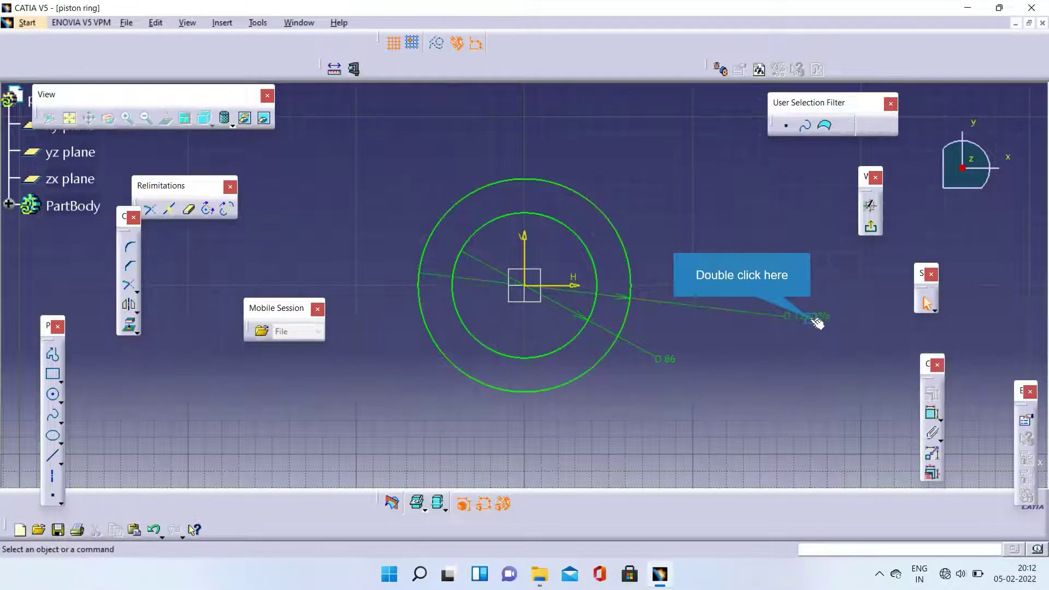
{"action": "double_click", "coordinate": [816, 320]}
{"action": "key", "text": "BackSpace"}
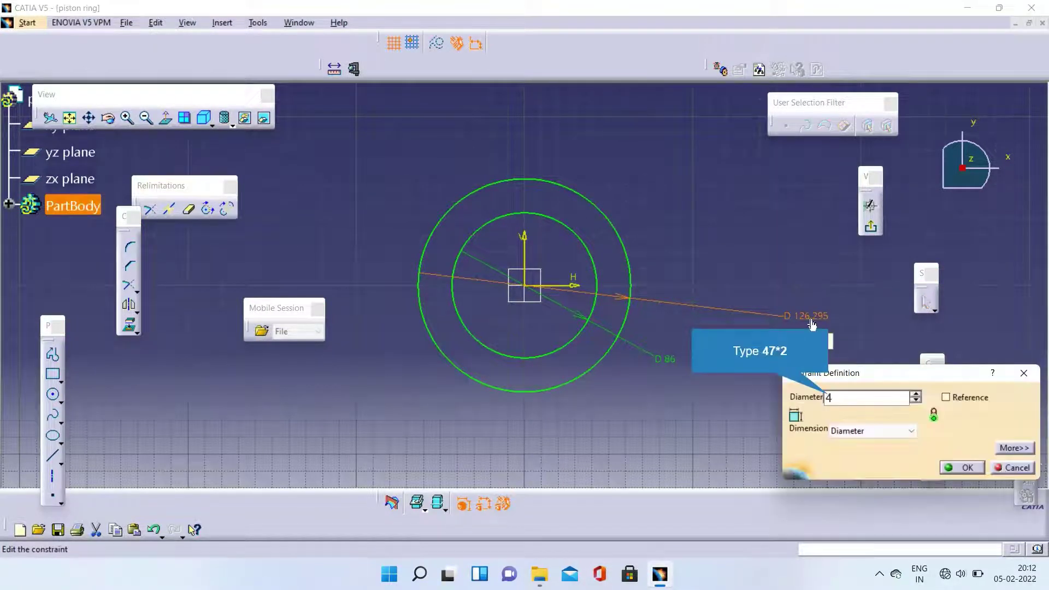
{"action": "type", "text": "47*2"}
{"action": "key", "text": "Return"}
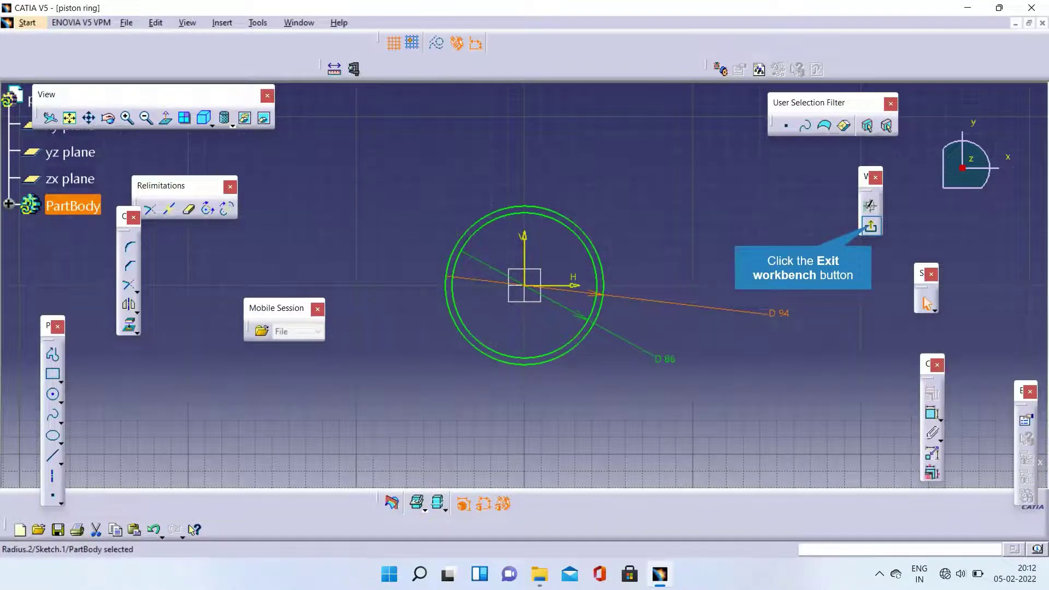
Exit the sketch and extrude the piston ring profile with a 3 mm Pad
{"action": "left_click", "coordinate": [870, 225]}
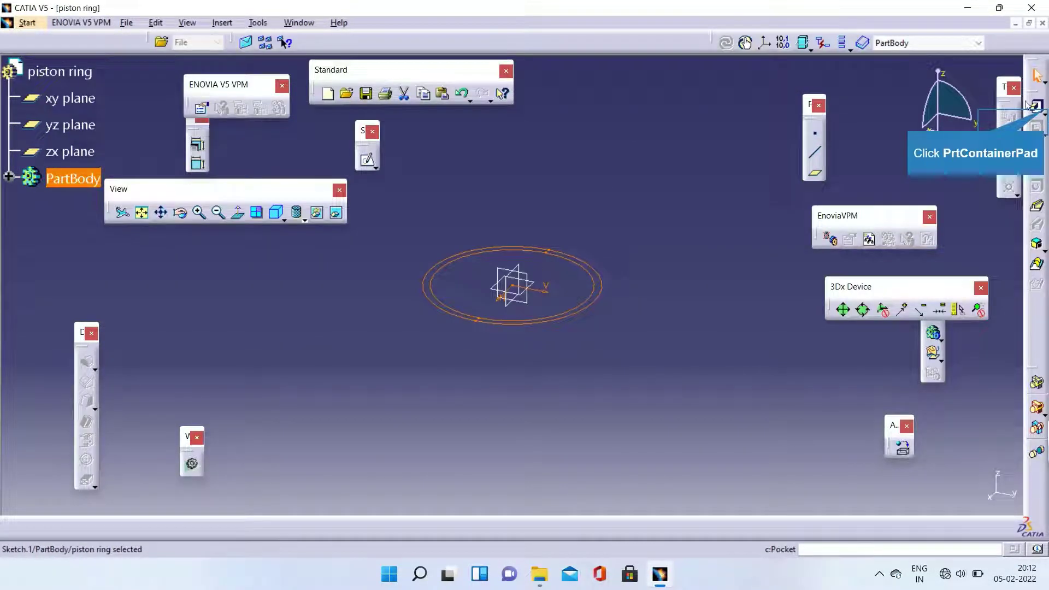
{"action": "left_click", "coordinate": [1043, 111]}
{"action": "left_click", "coordinate": [1016, 118]}
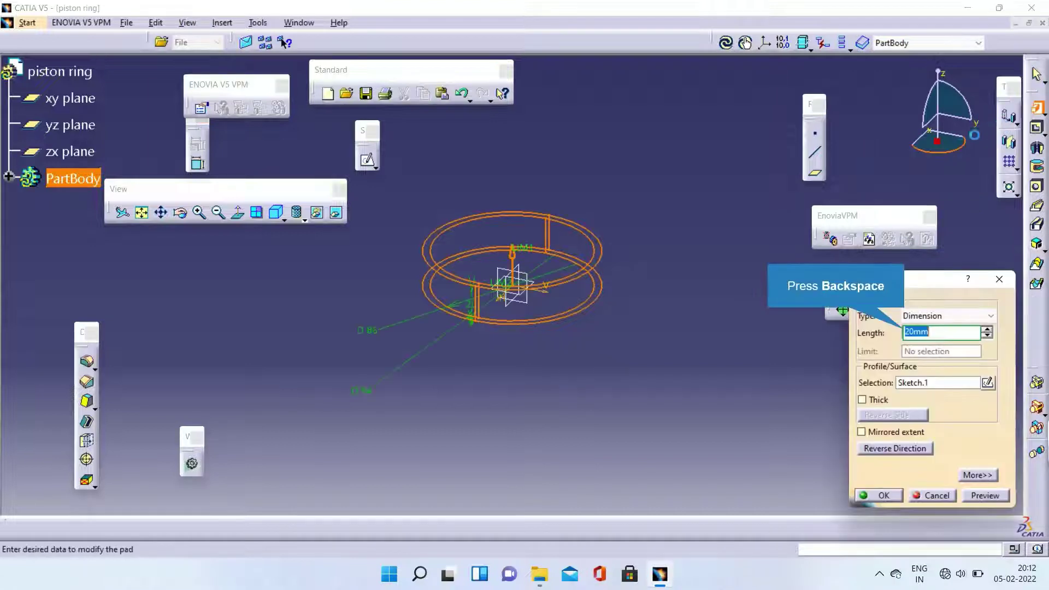
{"action": "key", "text": "BackSpace"}
{"action": "type", "text": "22"}
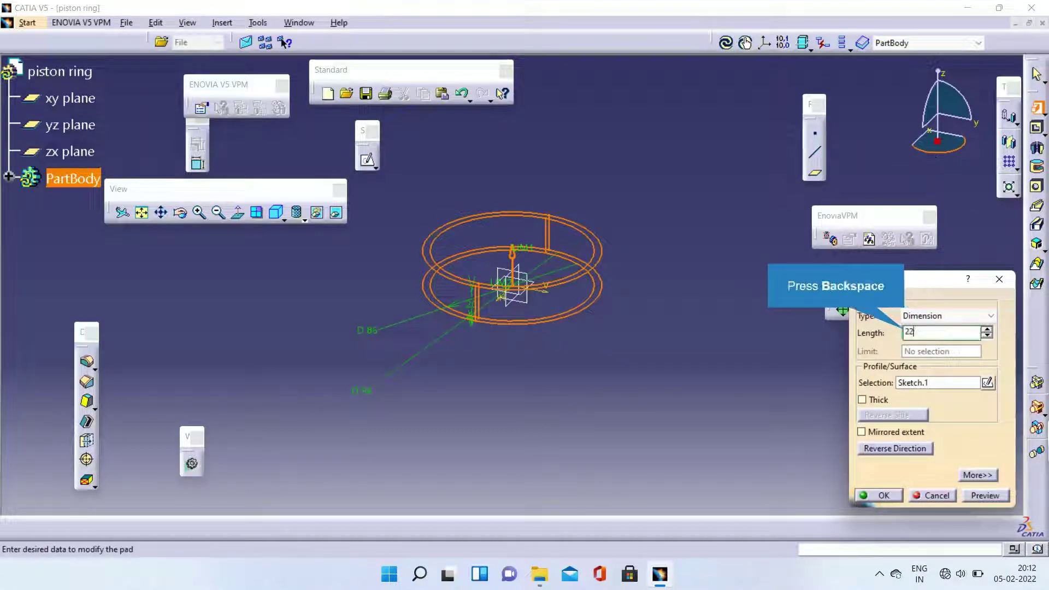
{"action": "type", "text": "3"}
{"action": "key", "text": "Return"}
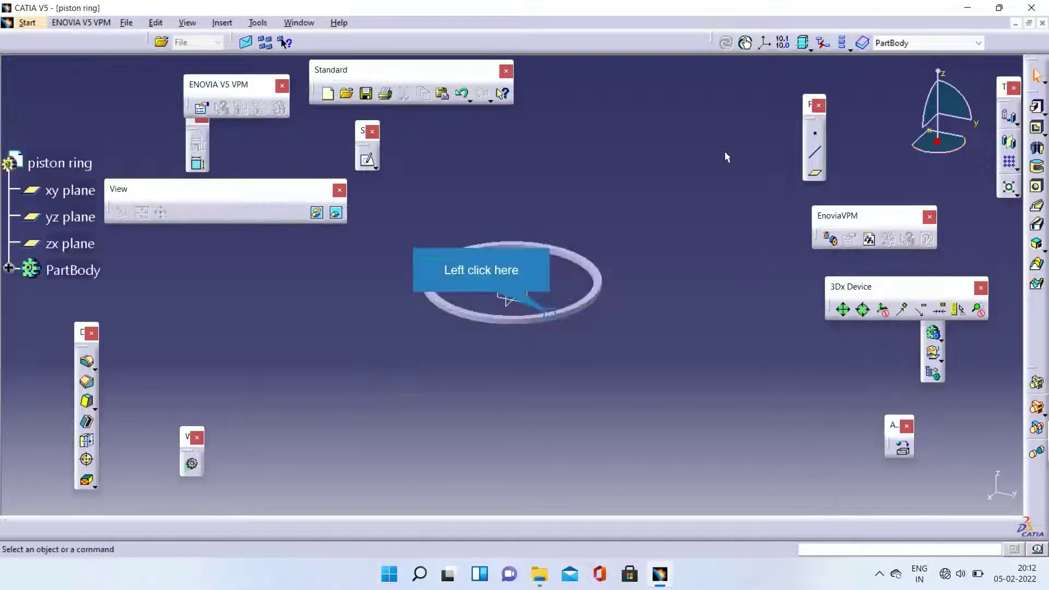
Apply the Copper material to the piston ring and save the part as "piston ring" of type CATPart
{"action": "left_click", "coordinate": [551, 314]}
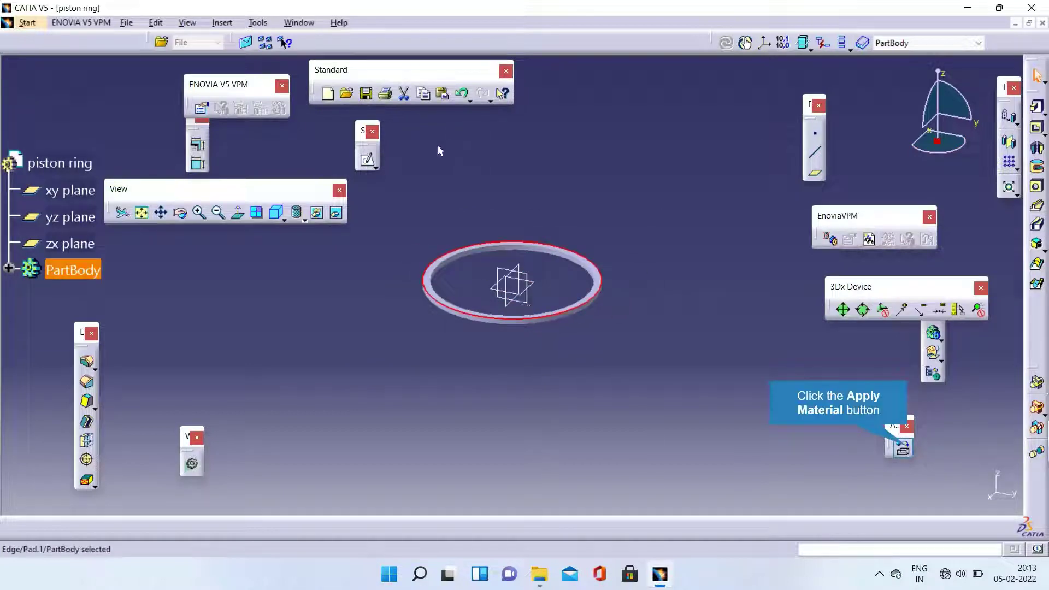
{"action": "left_click", "coordinate": [902, 450]}
{"action": "left_click", "coordinate": [698, 295]}
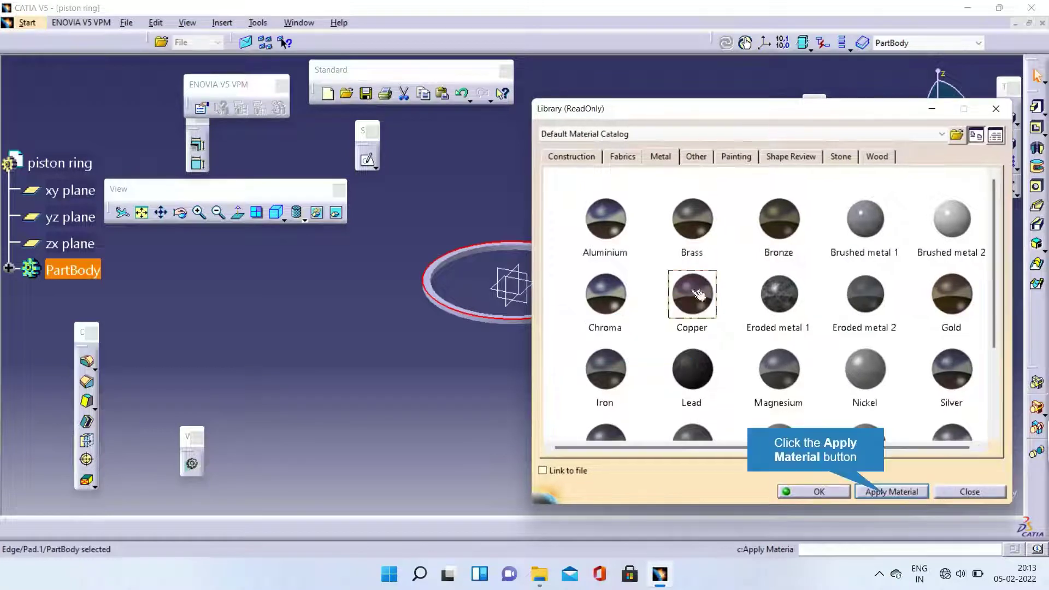
{"action": "left_click", "coordinate": [861, 495]}
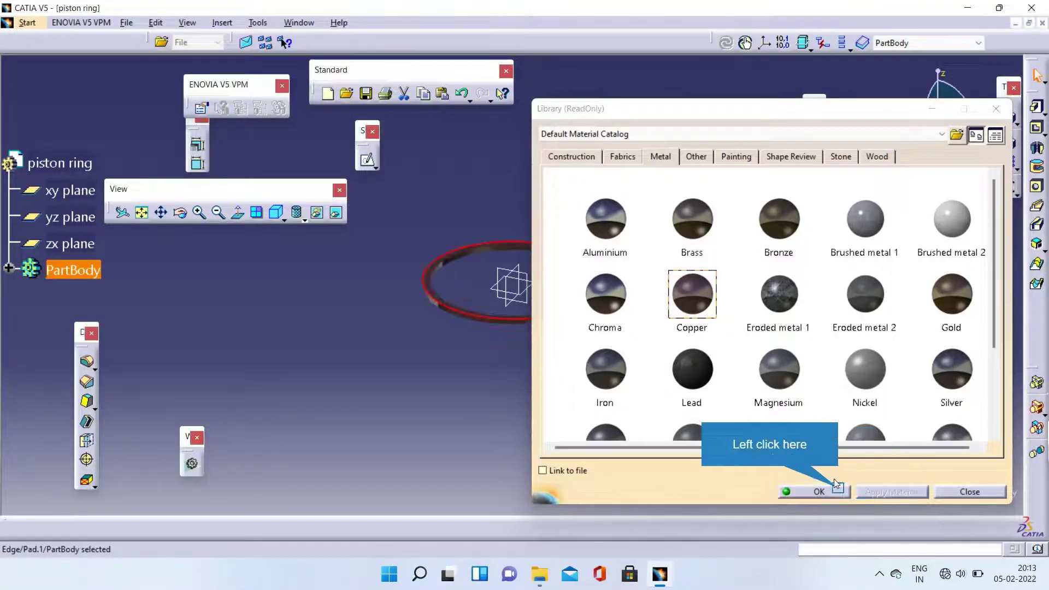
{"action": "left_click", "coordinate": [838, 489]}
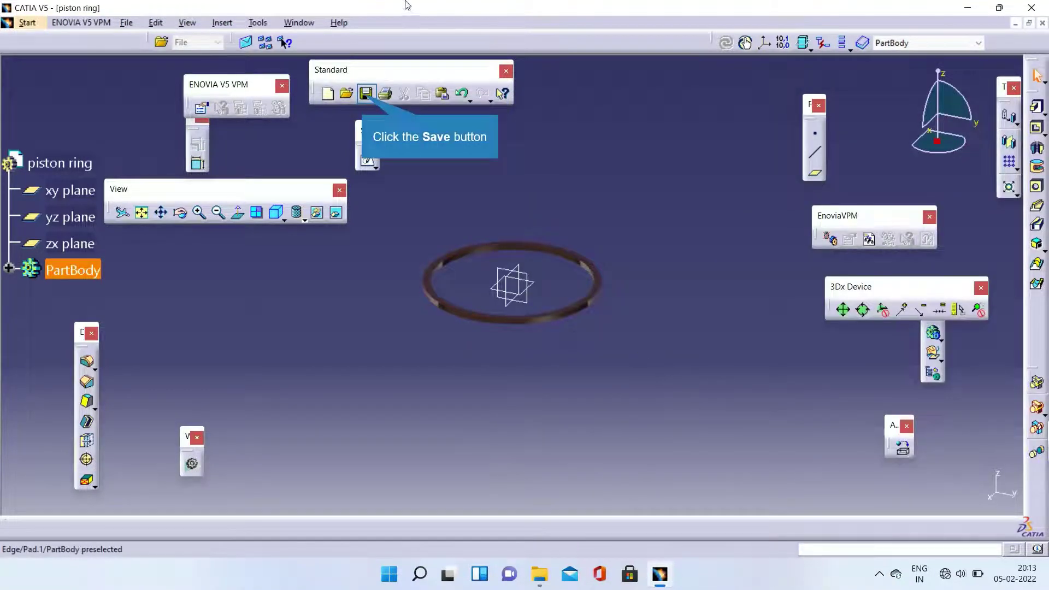
{"action": "left_click", "coordinate": [365, 94]}
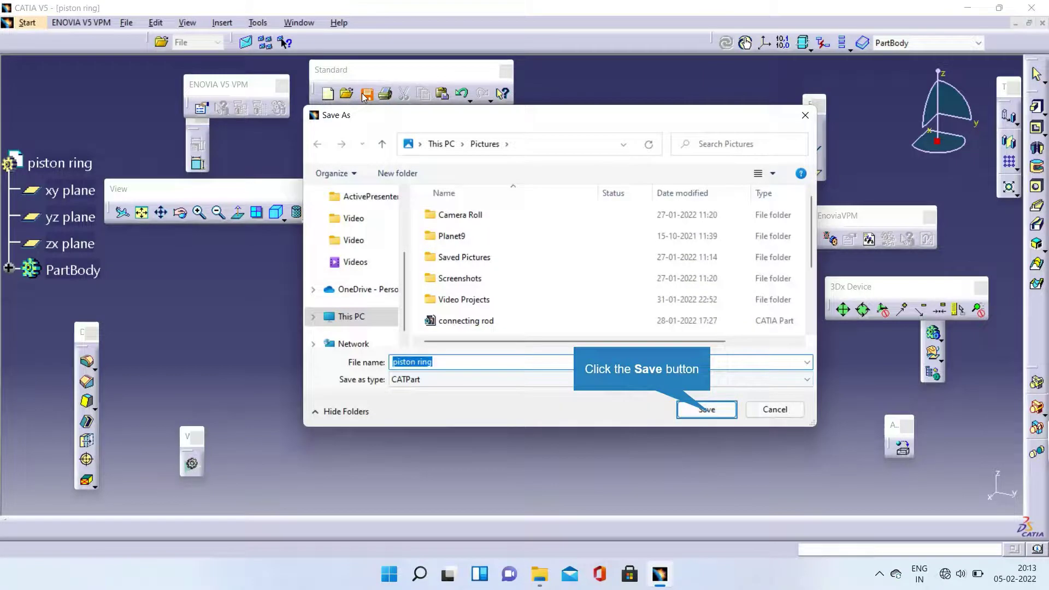
{"action": "left_click", "coordinate": [710, 414]}
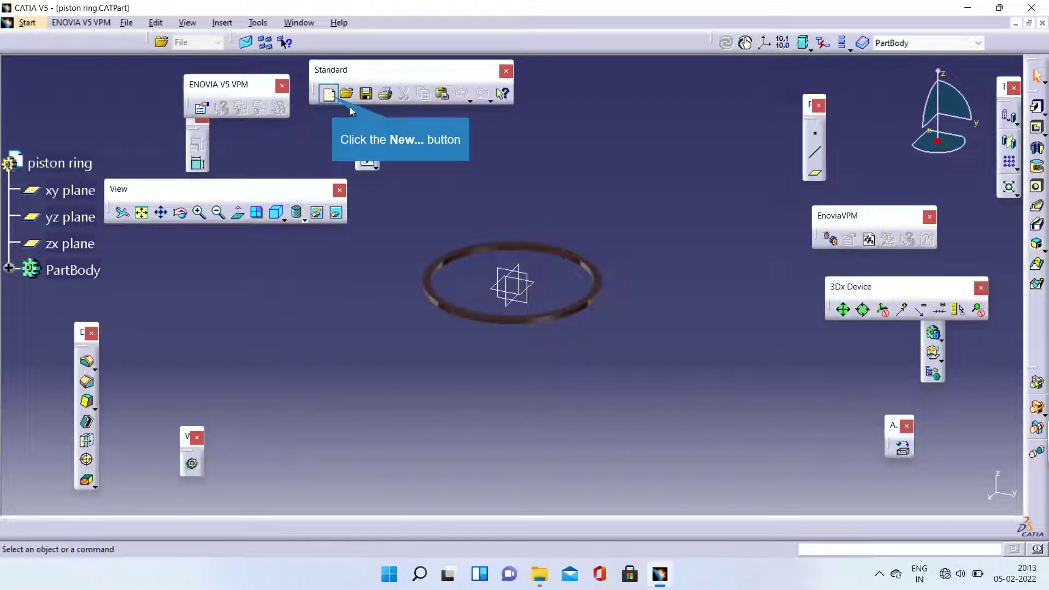
Create a new document of type Part and name the part "piston pin plug"
{"action": "left_click", "coordinate": [330, 95]}
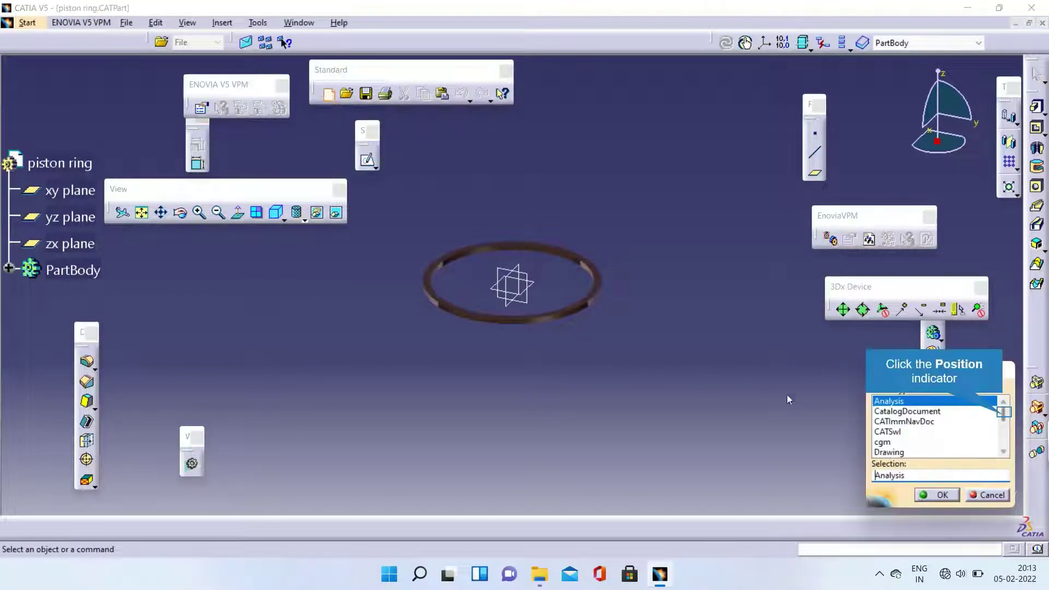
{"action": "left_click", "coordinate": [1004, 414]}
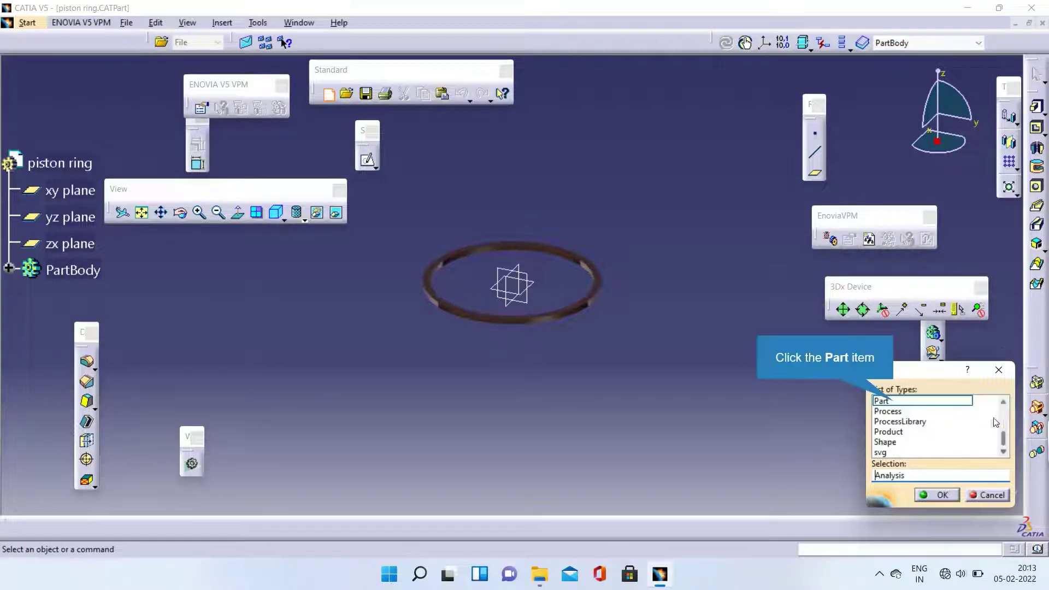
{"action": "left_click", "coordinate": [895, 406]}
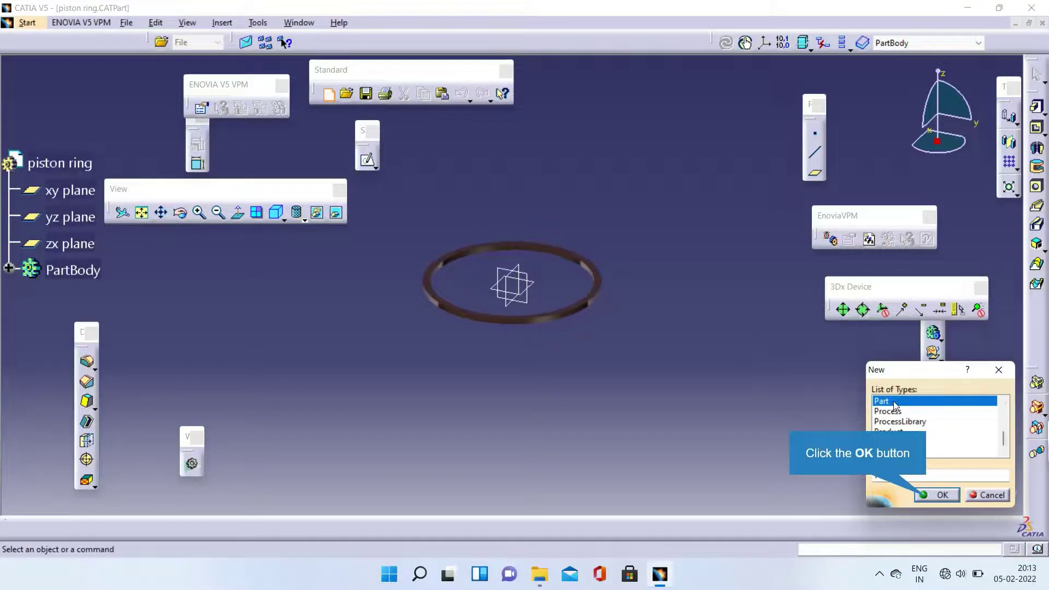
{"action": "left_click", "coordinate": [926, 495]}
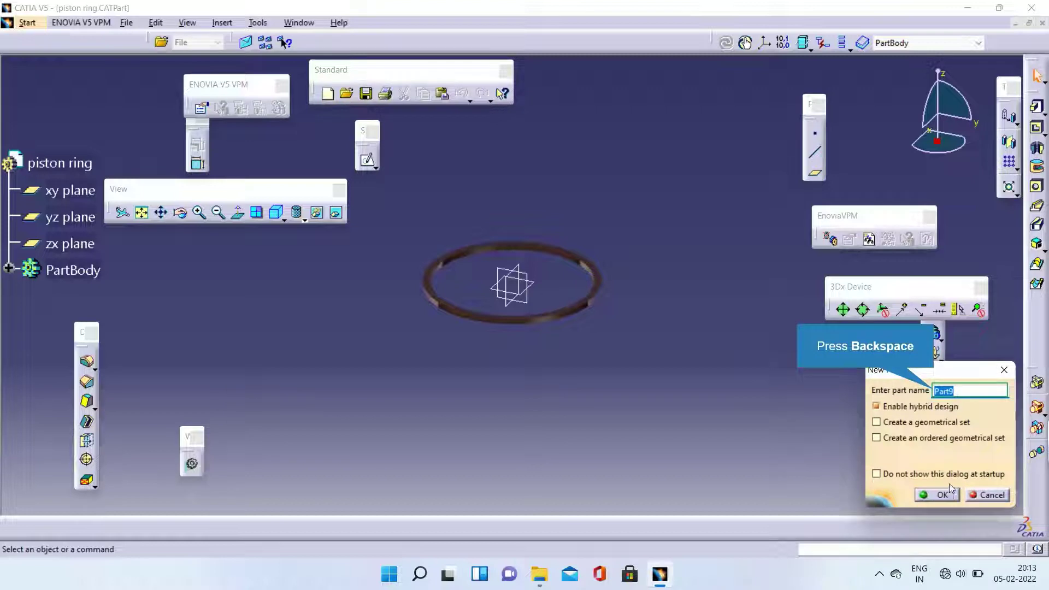
{"action": "key", "text": "BackSpace"}
{"action": "type", "text": "p"}
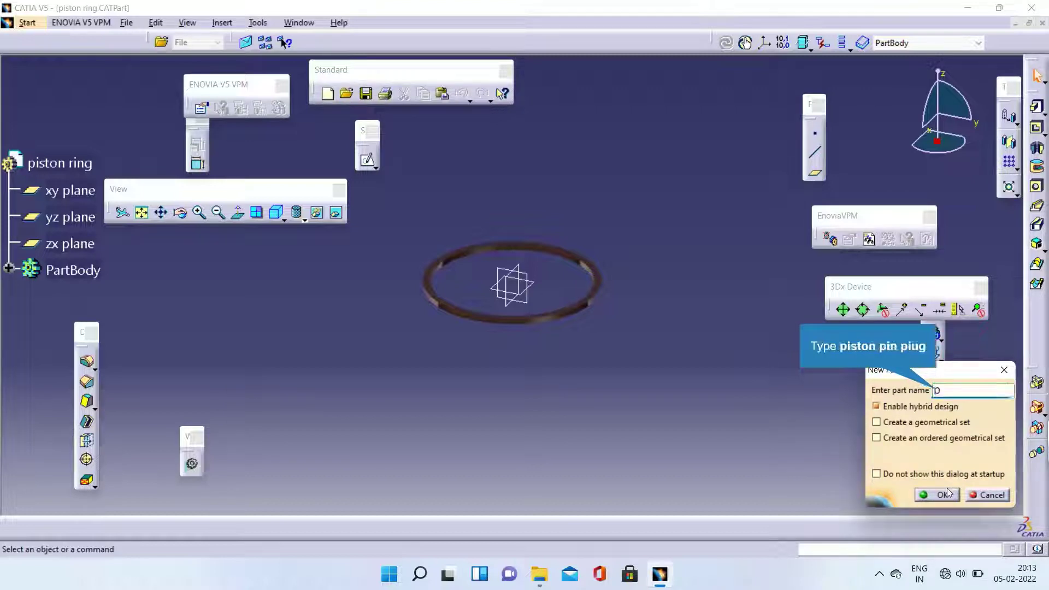
{"action": "type", "text": "iston pin piug"}
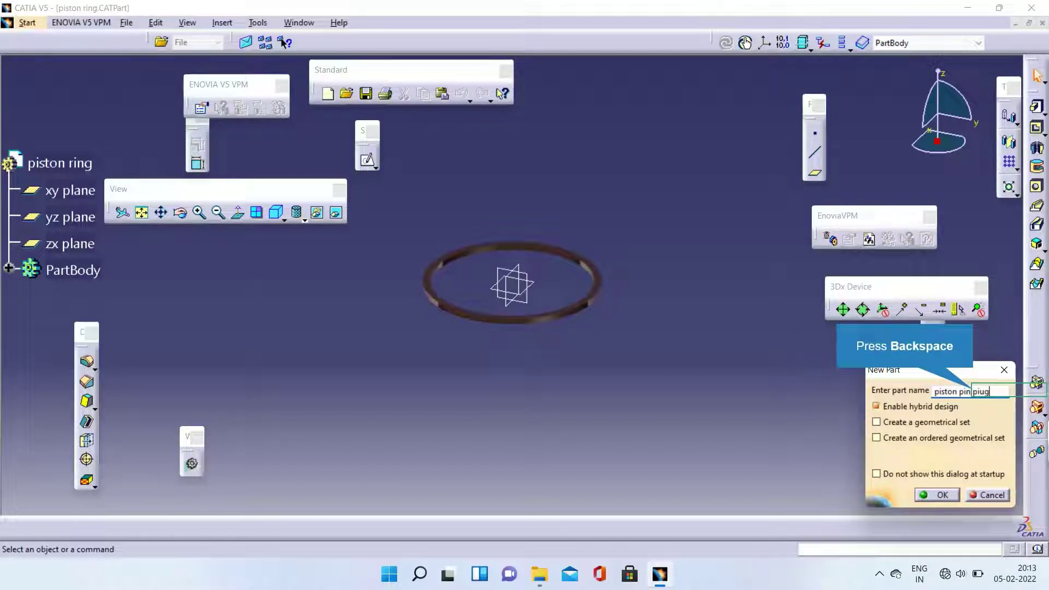
{"action": "key", "text": "BackSpace"}
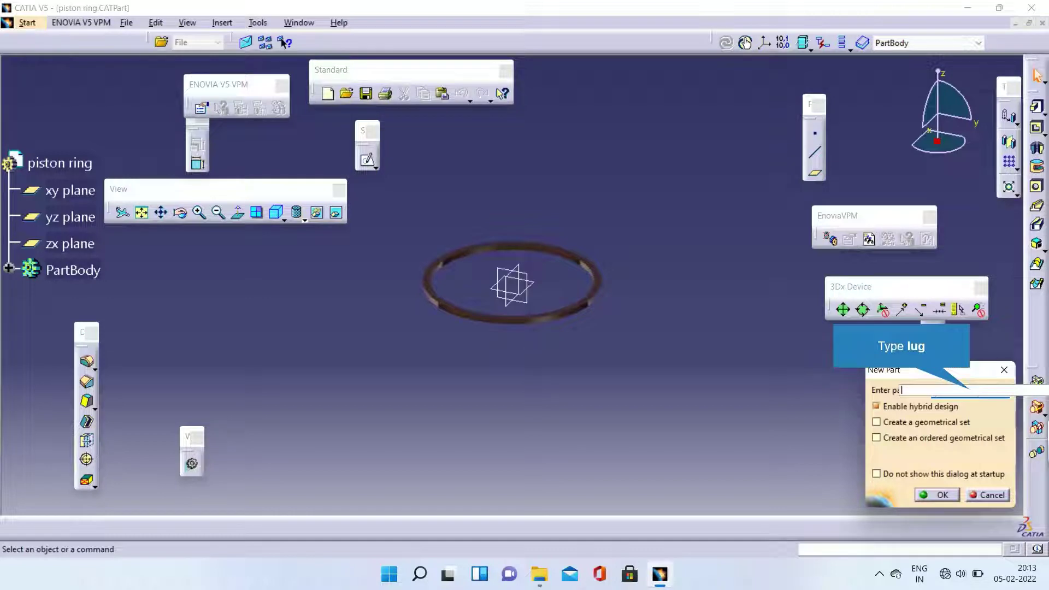
{"action": "key", "text": "Return"}
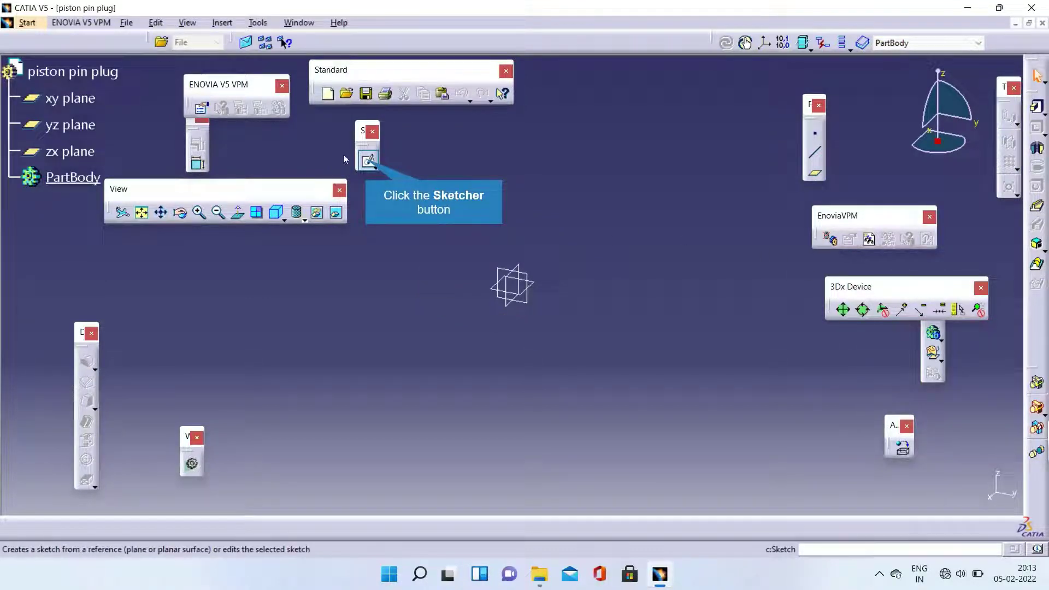
Sketch two concentric circles about 77 mm and 58 mm in diameter on the xy plane, centred on the origin
{"action": "left_click", "coordinate": [368, 161]}
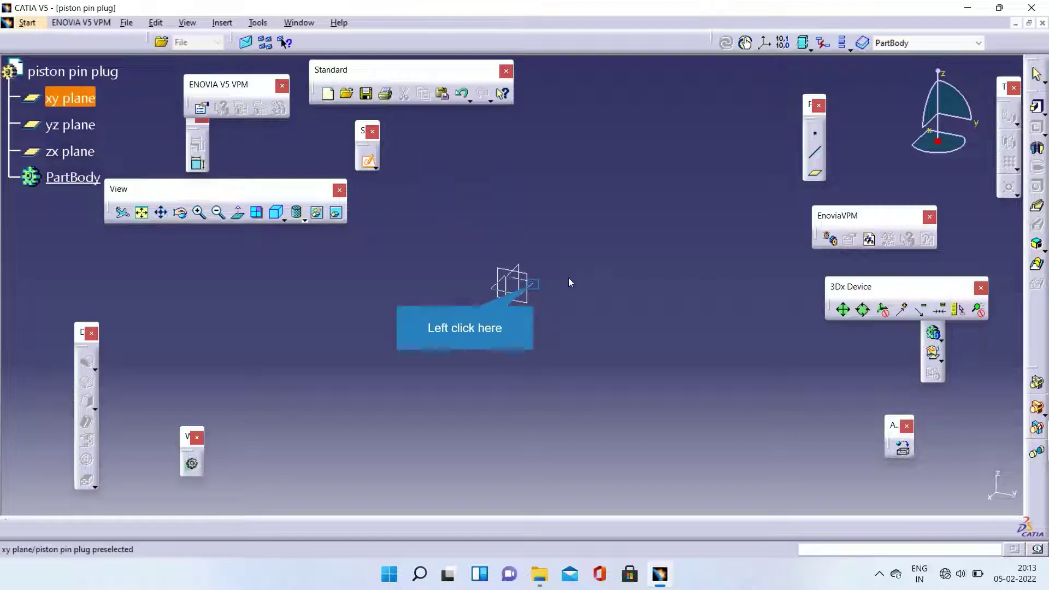
{"action": "left_click", "coordinate": [535, 289]}
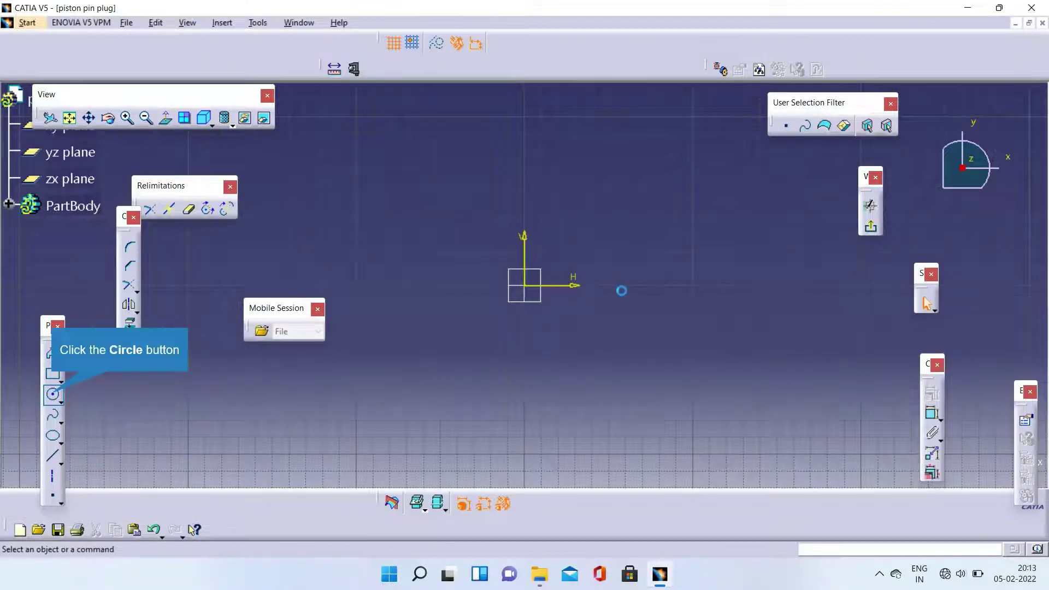
{"action": "left_click", "coordinate": [53, 395]}
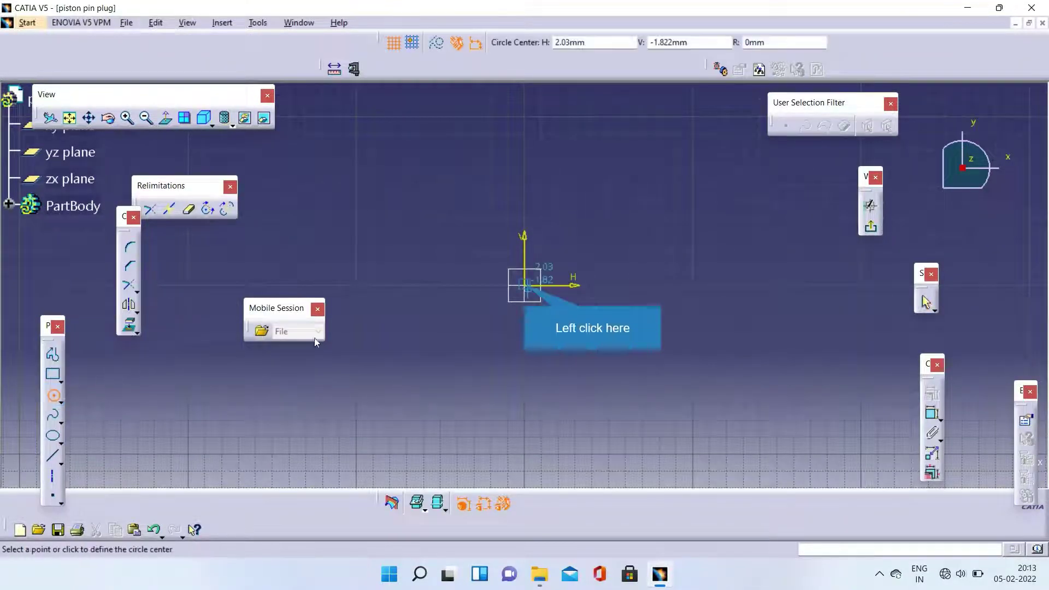
{"action": "left_click", "coordinate": [529, 287]}
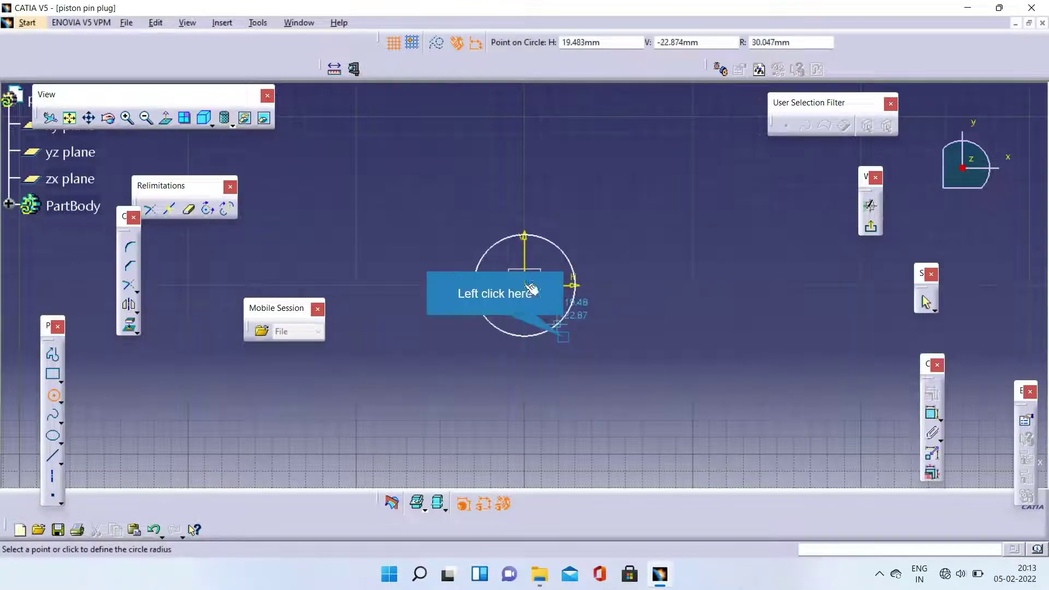
{"action": "left_click", "coordinate": [565, 335]}
{"action": "left_click", "coordinate": [53, 394]}
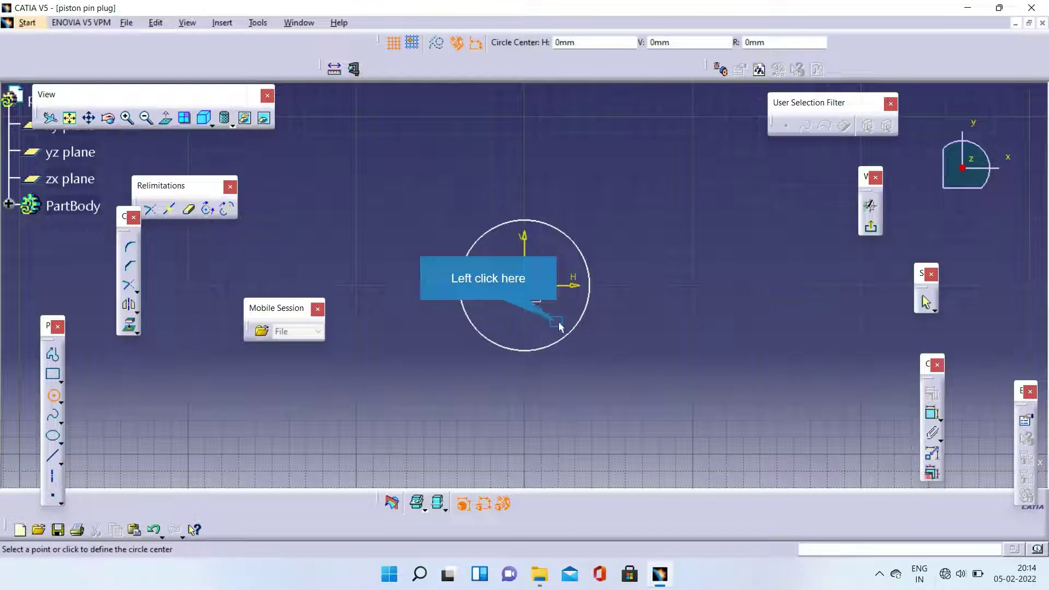
{"action": "left_click", "coordinate": [559, 323]}
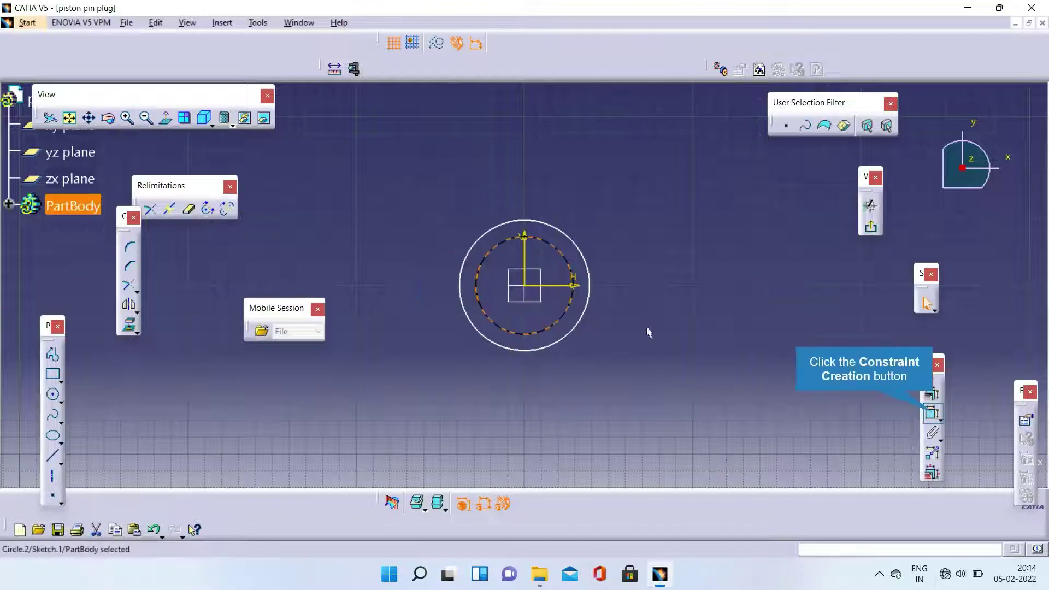
Dimension the plug sketch's inner circle and set its diameter to 11 mm
{"action": "left_click", "coordinate": [931, 414]}
{"action": "left_click", "coordinate": [570, 303]}
{"action": "double_click", "coordinate": [790, 389]}
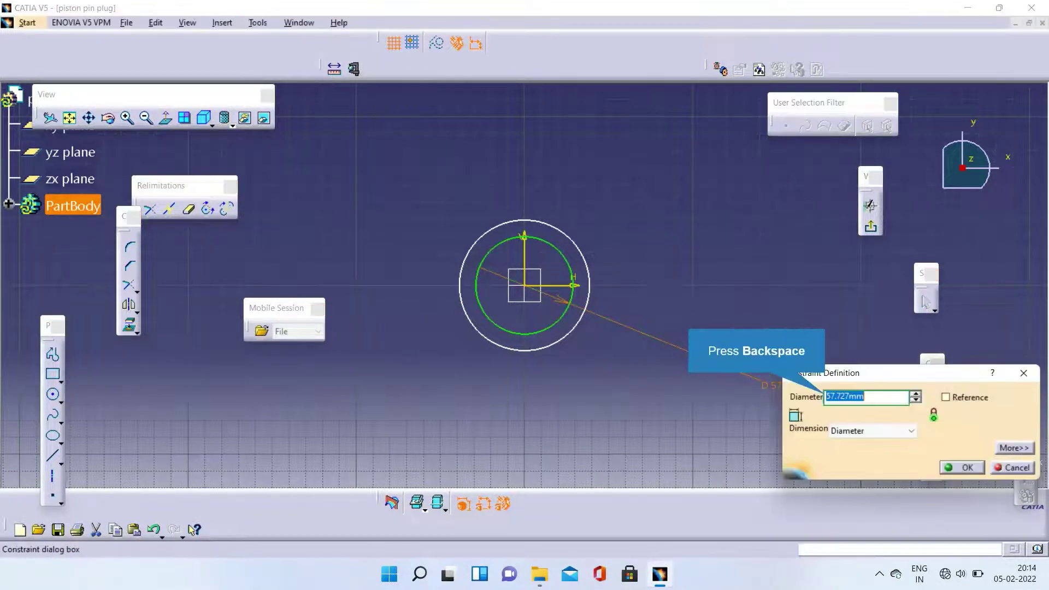
{"action": "key", "text": "BackSpace"}
{"action": "type", "text": "11"}
{"action": "key", "text": "Return"}
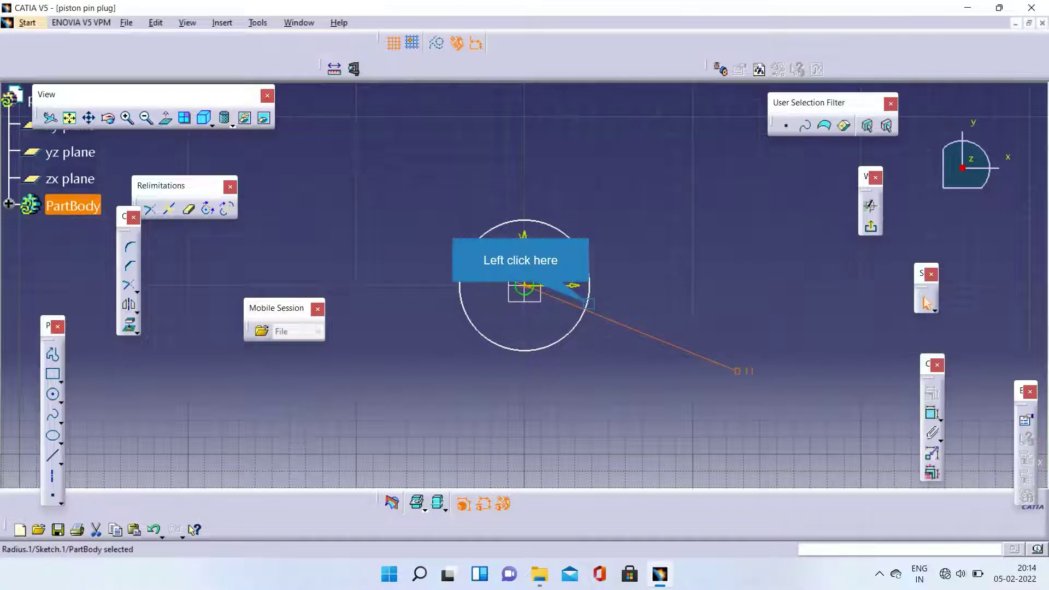
Dimension the plug sketch's outer circle and set its diameter to 22 mm
{"action": "left_click", "coordinate": [589, 304]}
{"action": "left_click", "coordinate": [931, 415]}
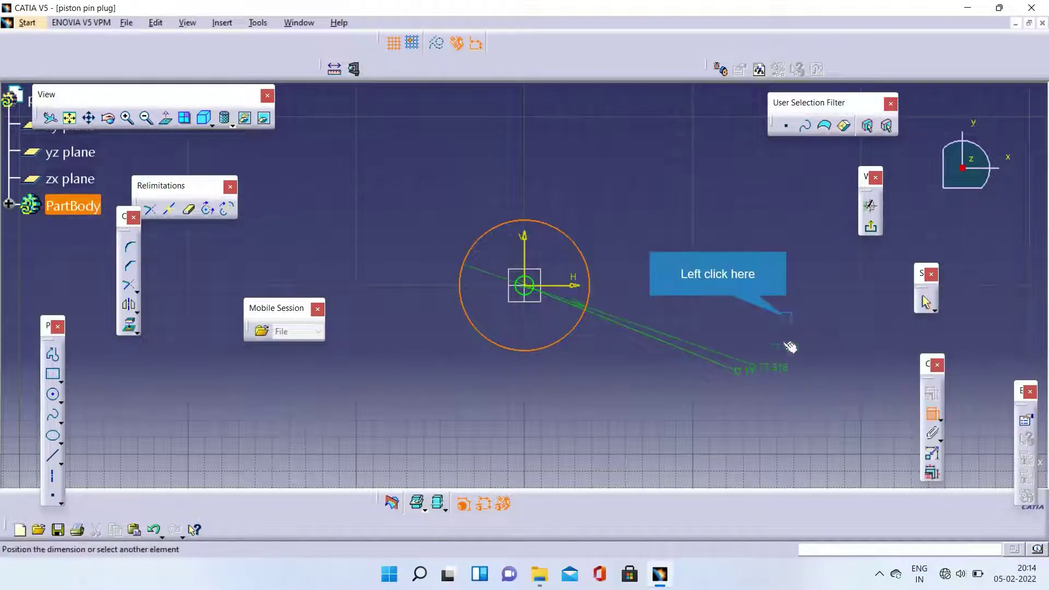
{"action": "left_click", "coordinate": [786, 317]}
{"action": "double_click", "coordinate": [786, 315]}
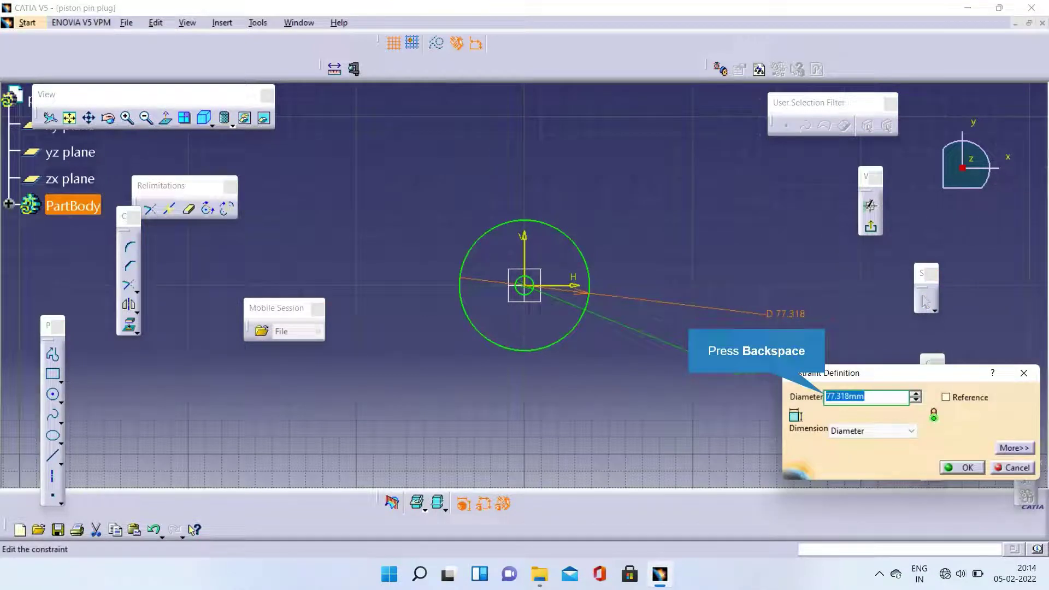
{"action": "key", "text": "BackSpace"}
{"action": "type", "text": "22"}
{"action": "key", "text": "Return"}
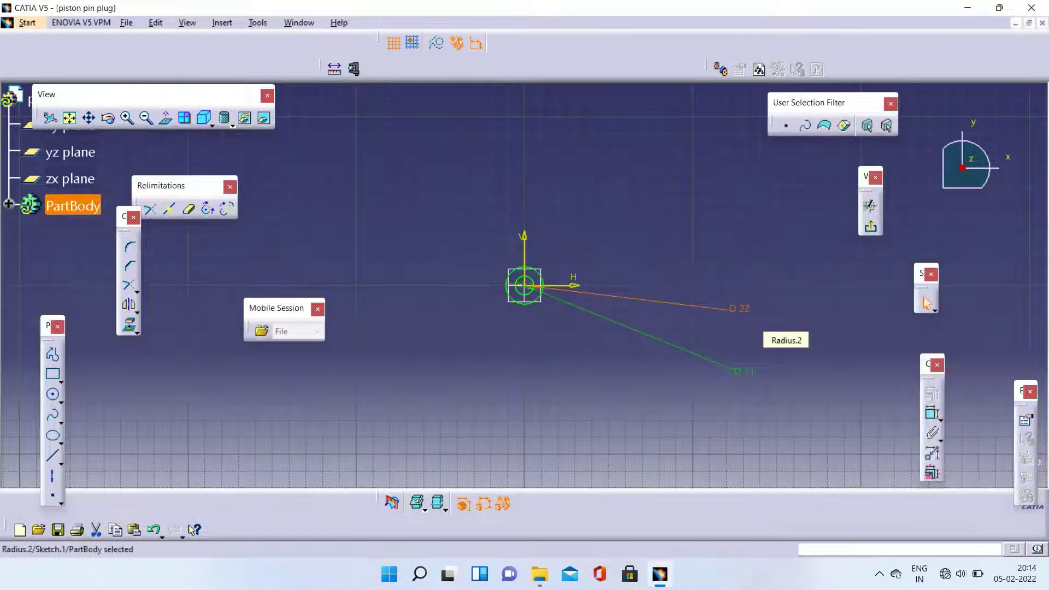
Exit the sketch and extrude it with a Multi-Pad, 12+3 (15 mm) for the inner domain and 3 mm for the outer domain
{"action": "left_click", "coordinate": [392, 502]}
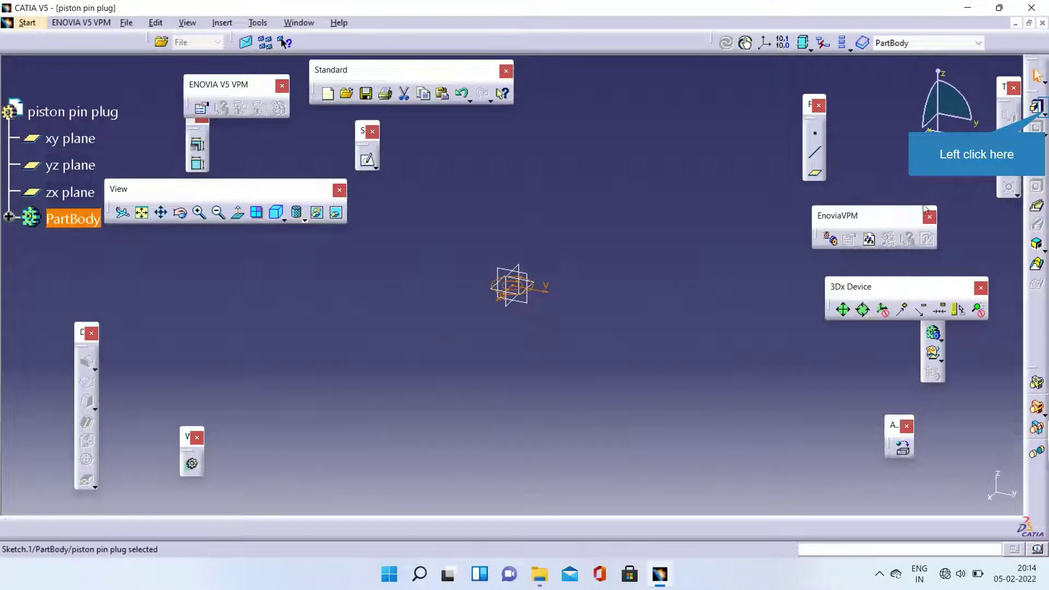
{"action": "left_click", "coordinate": [1044, 112]}
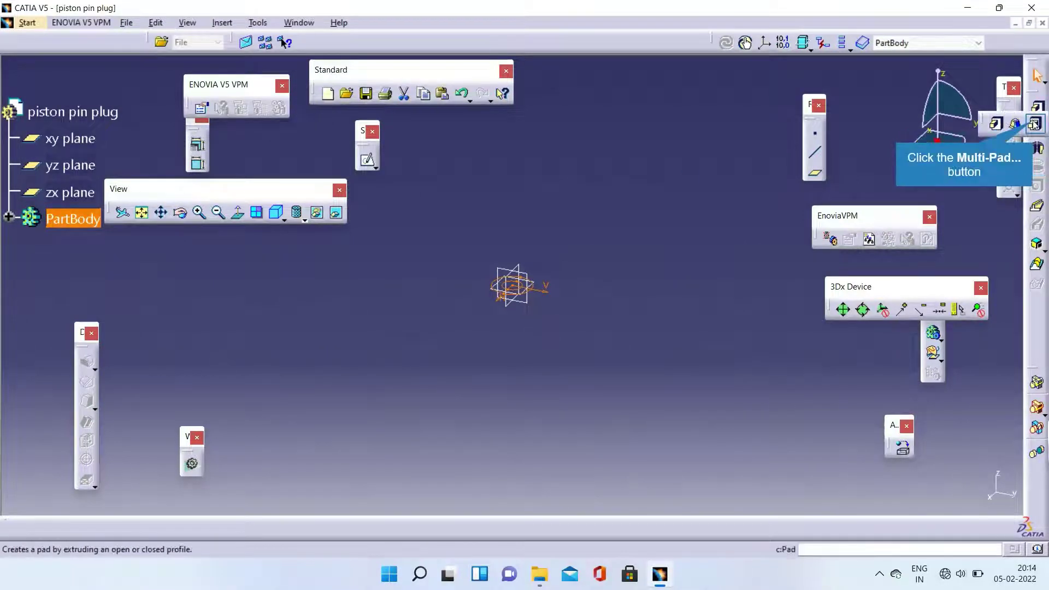
{"action": "left_click", "coordinate": [1034, 123]}
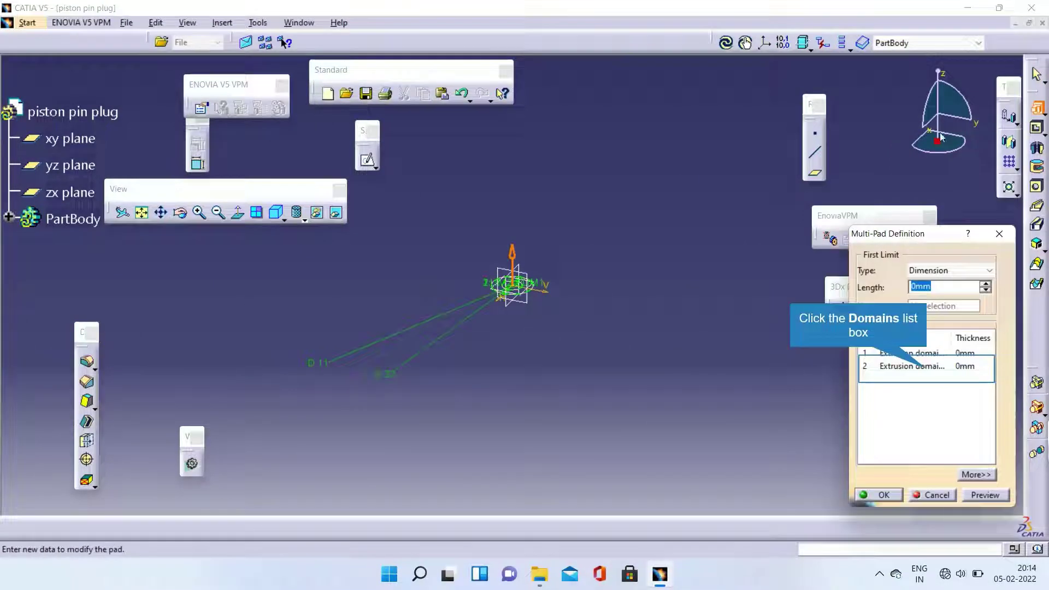
{"action": "left_click", "coordinate": [928, 370]}
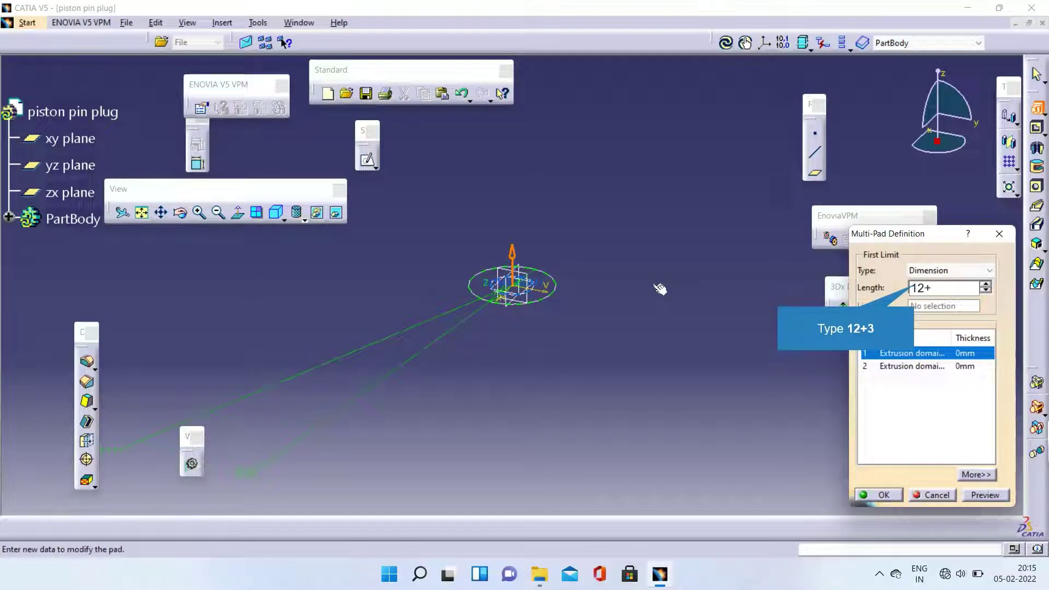
{"action": "type", "text": "3"}
{"action": "left_click", "coordinate": [895, 366]}
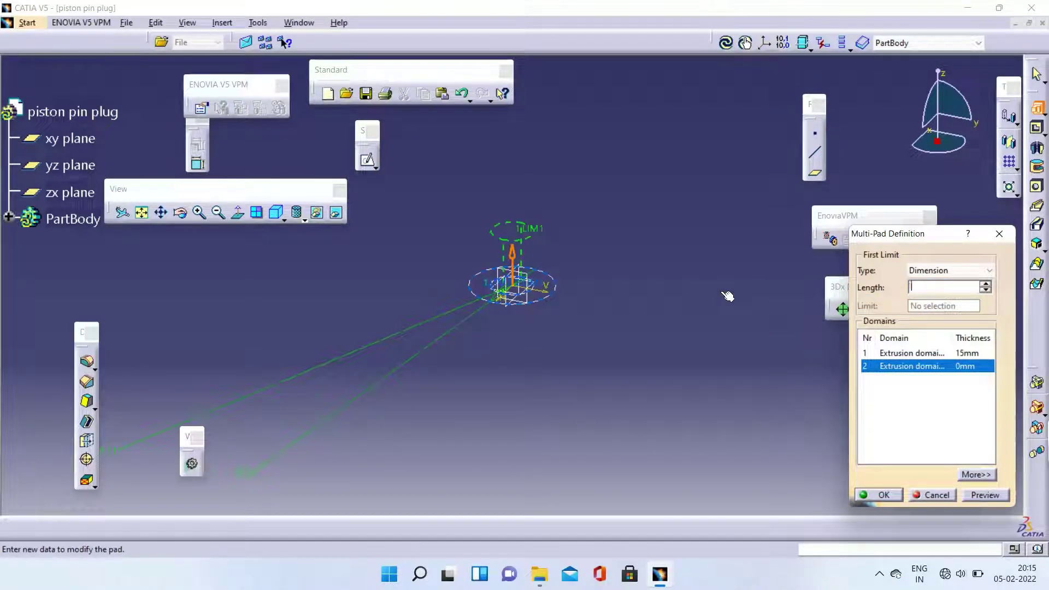
{"action": "type", "text": "3"}
{"action": "key", "text": "Return"}
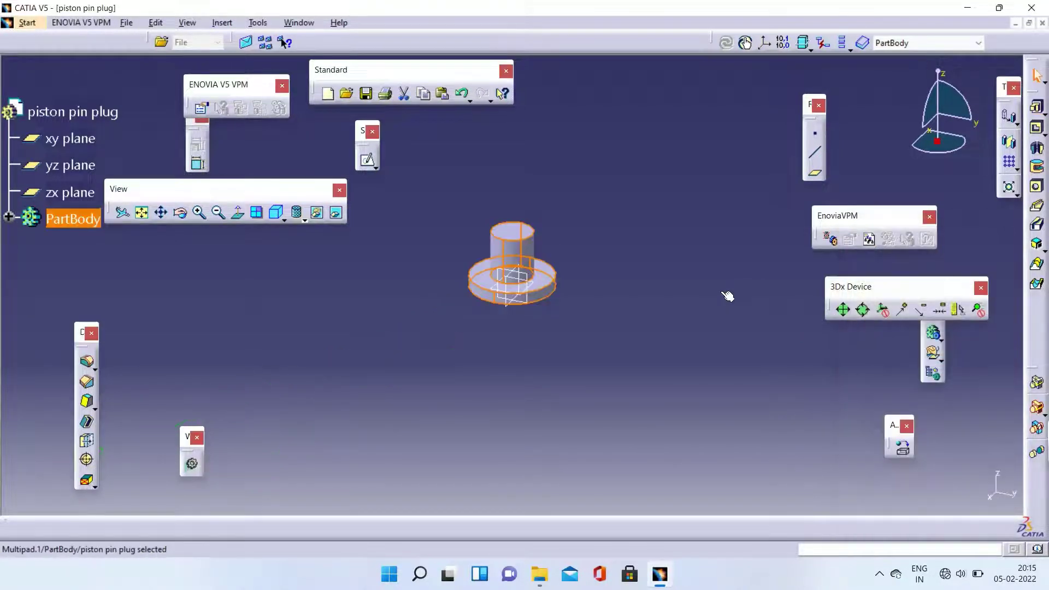
Apply a 2 mm edge fillet to the underside face of the plug's flange and save the part as piston pin plug
{"action": "left_click", "coordinate": [180, 213]}
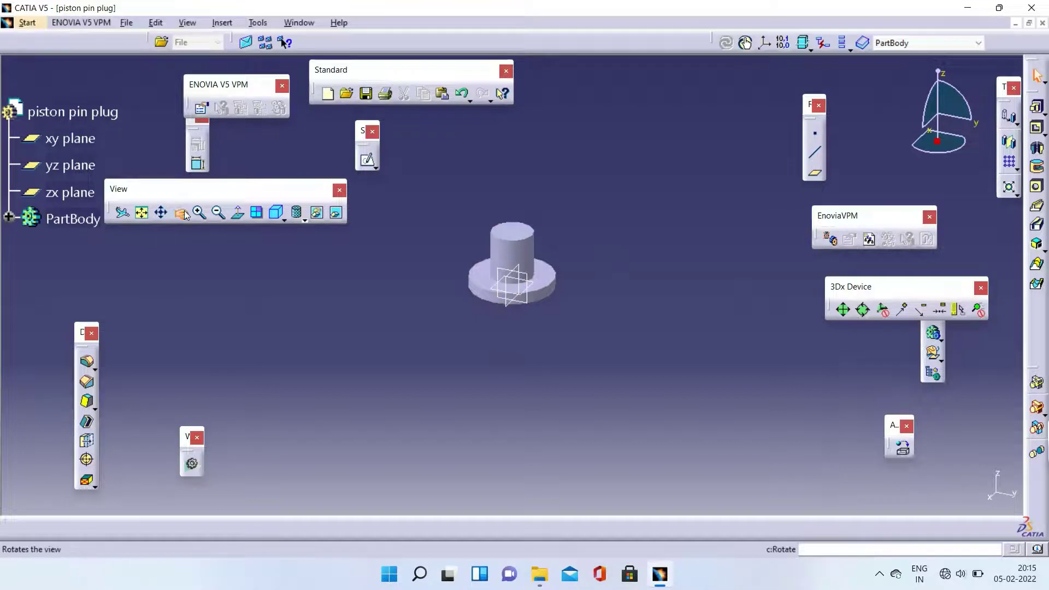
{"action": "left_click_drag", "start_coordinate": [371, 365], "coordinate": [522, 271]}
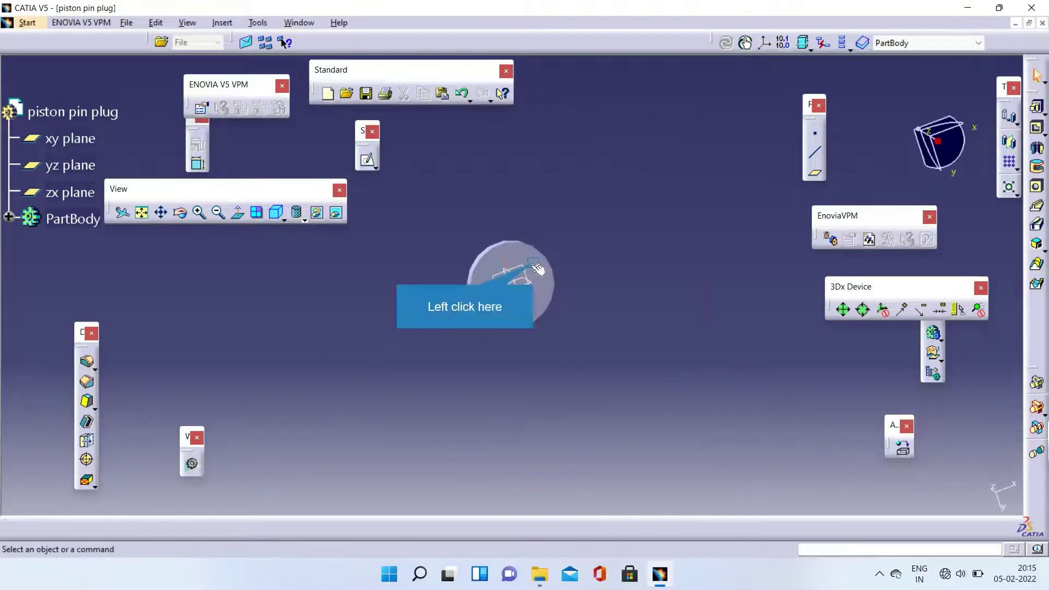
{"action": "left_click", "coordinate": [522, 271]}
{"action": "left_click", "coordinate": [87, 361]}
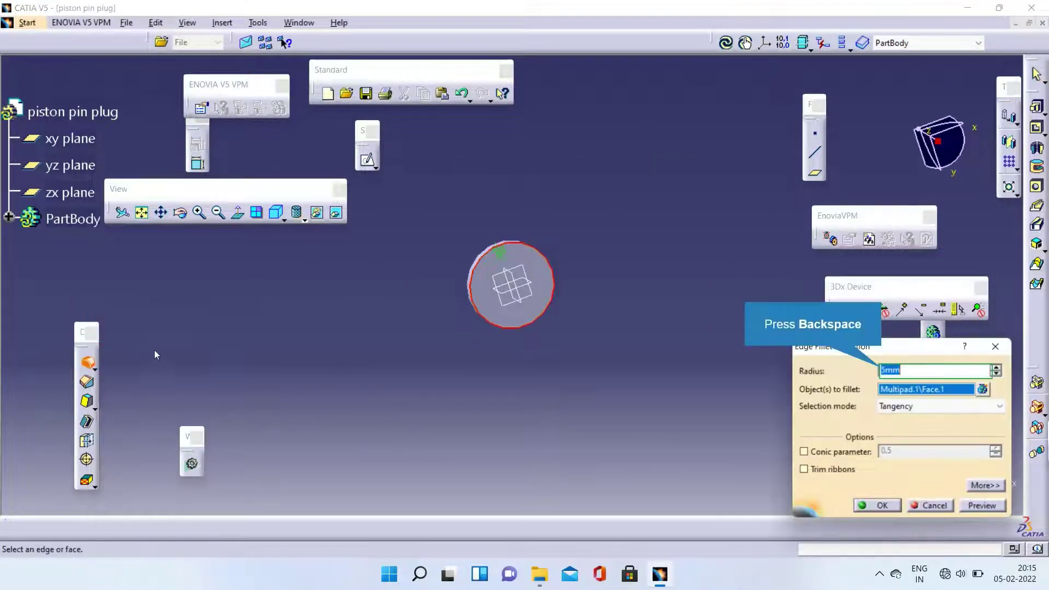
{"action": "key", "text": "BackSpace"}
{"action": "type", "text": "2"}
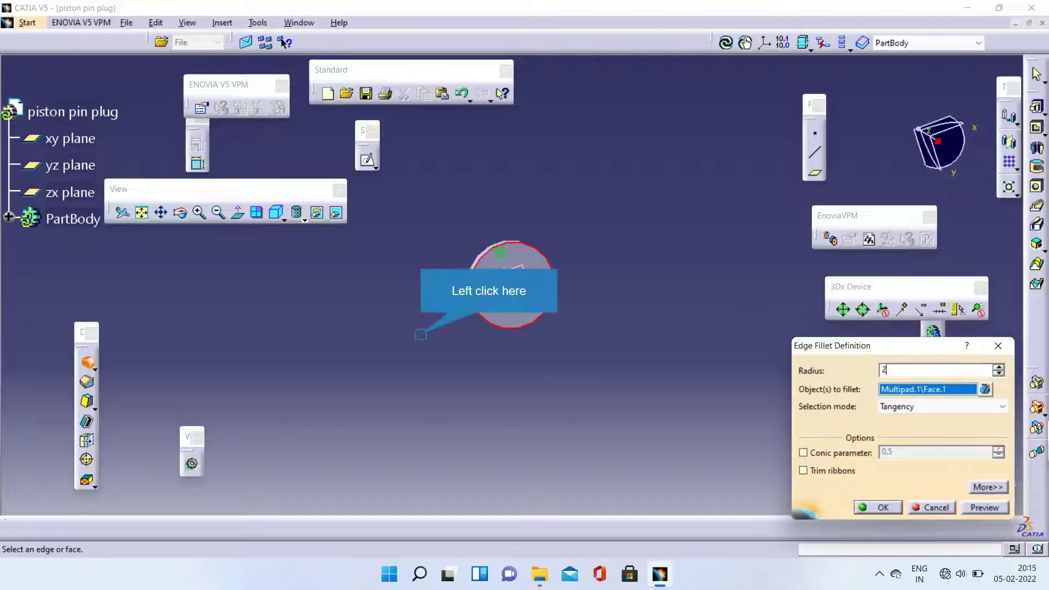
{"action": "left_click", "coordinate": [420, 336]}
{"action": "left_click", "coordinate": [365, 93]}
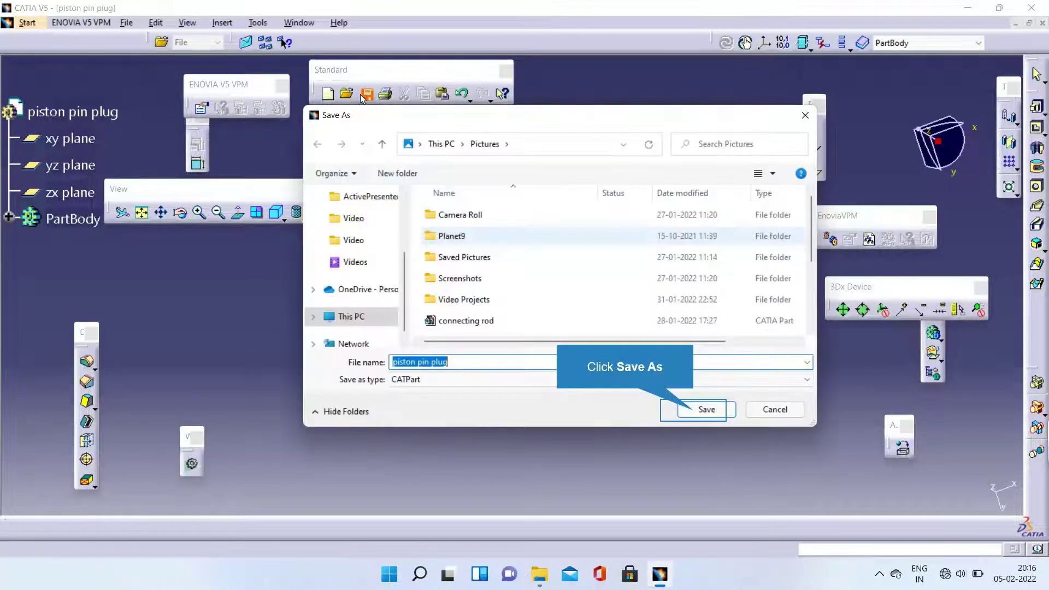
{"action": "left_click", "coordinate": [692, 412]}
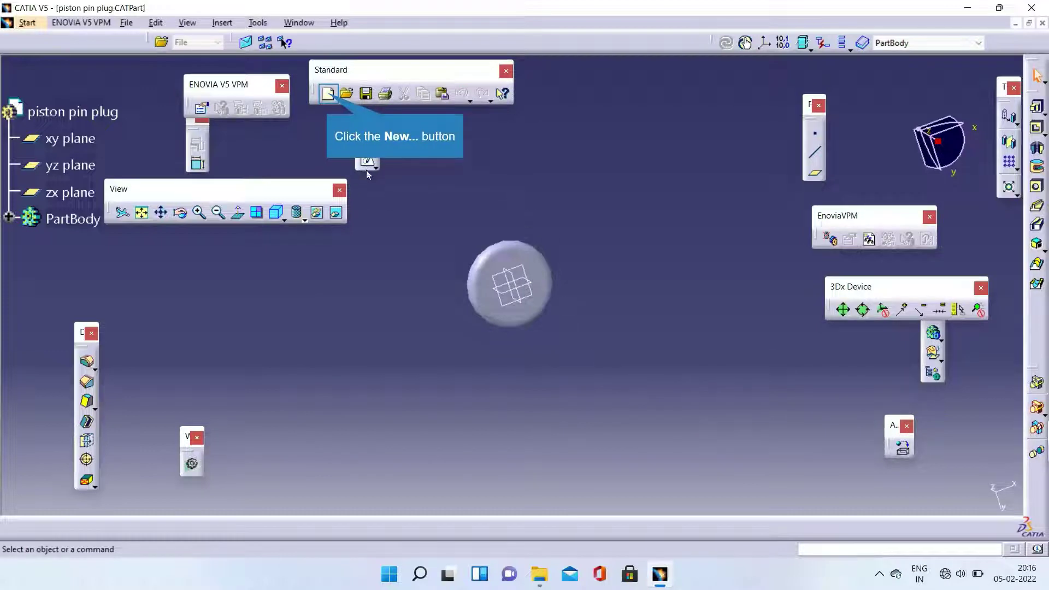
Create a new part document named link pin
{"action": "left_click", "coordinate": [329, 94]}
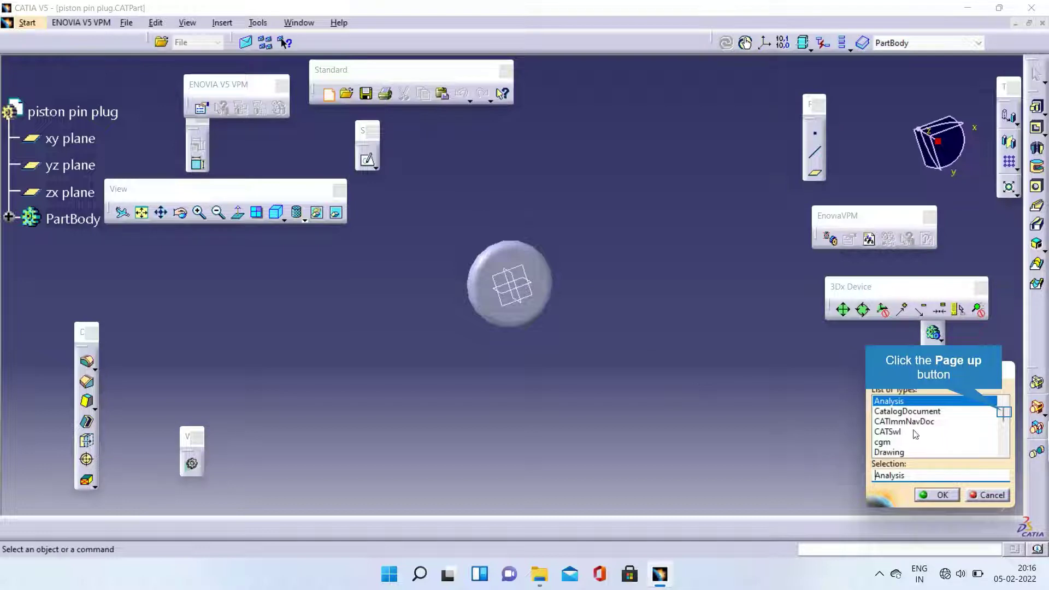
{"action": "left_click", "coordinate": [1005, 413]}
{"action": "left_click", "coordinate": [890, 402]}
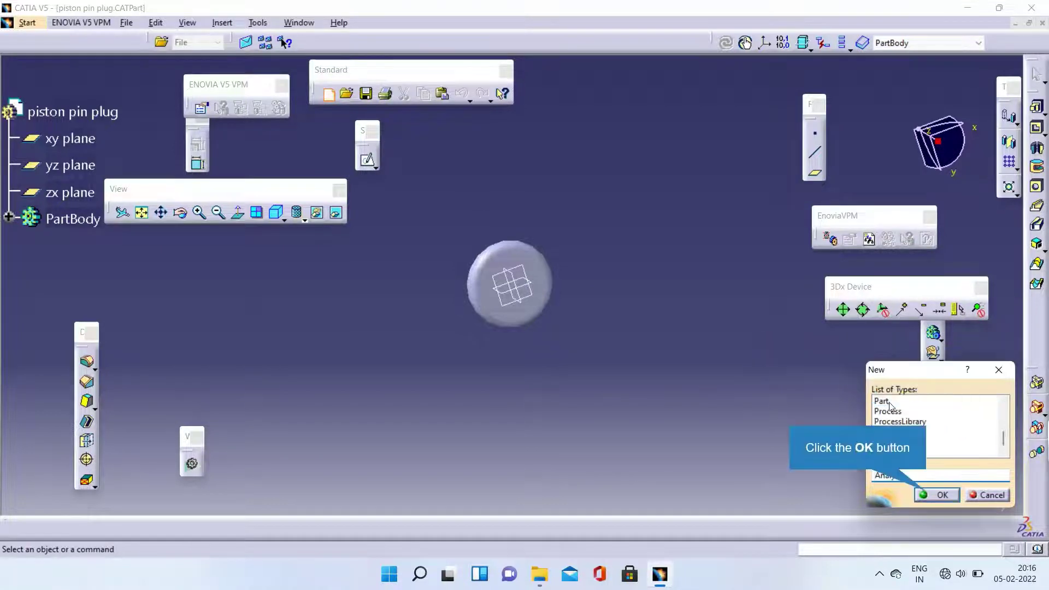
{"action": "left_click", "coordinate": [923, 493]}
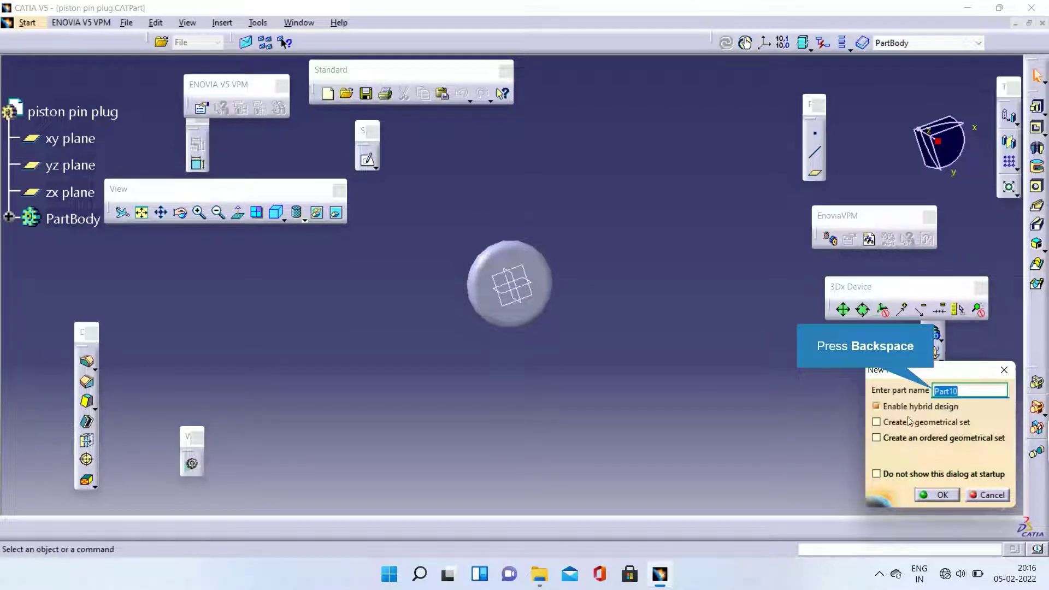
{"action": "key", "text": "BackSpace"}
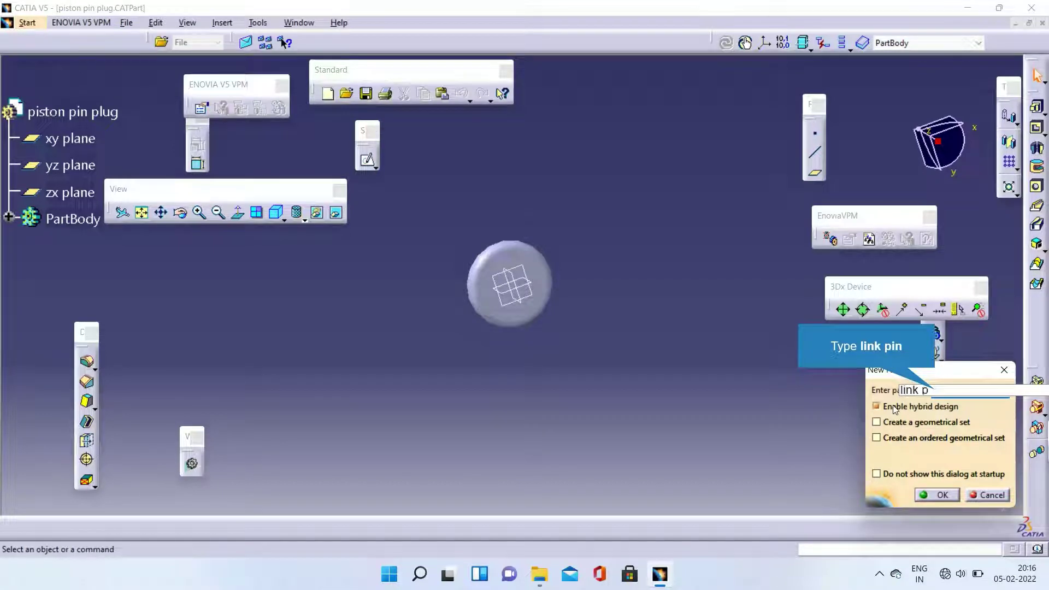
{"action": "type", "text": "link pin"}
{"action": "key", "text": "Return"}
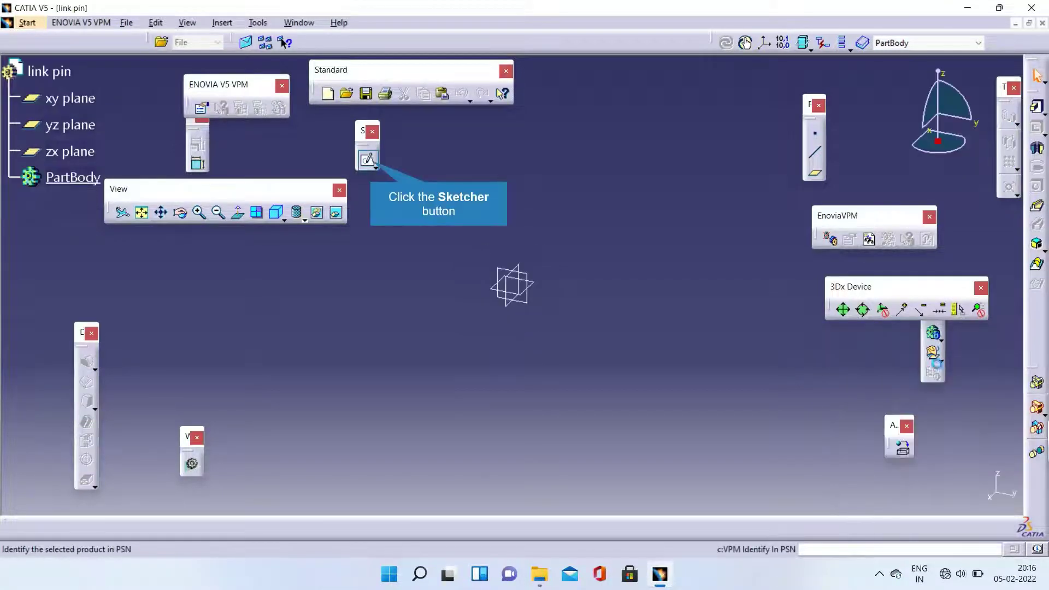
Sketch two concentric circles about 82 mm and 56 mm in diameter on the xy plane, centred on the origin
{"action": "left_click", "coordinate": [371, 162]}
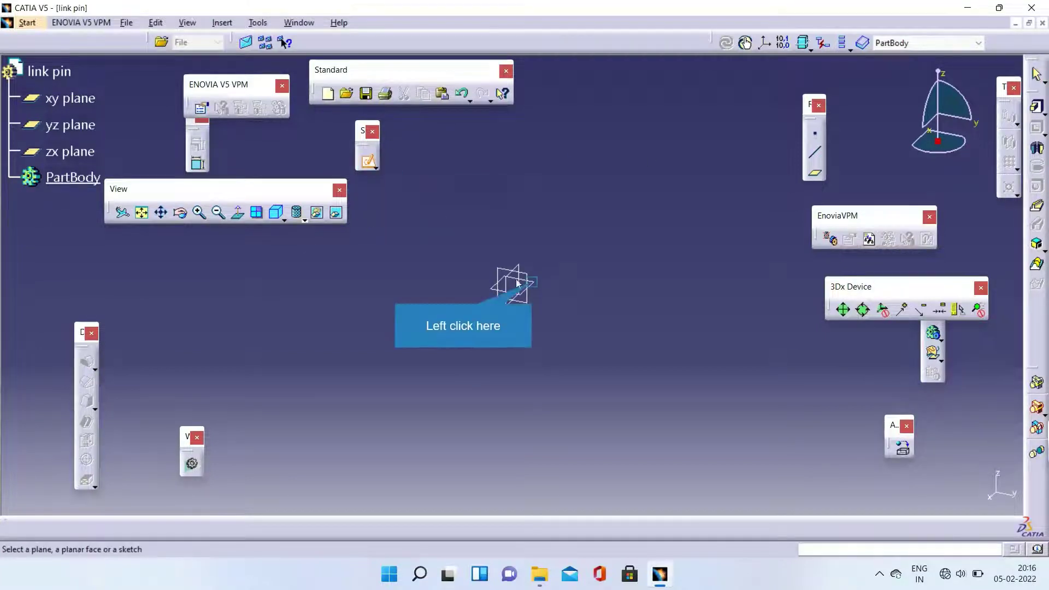
{"action": "left_click", "coordinate": [534, 284]}
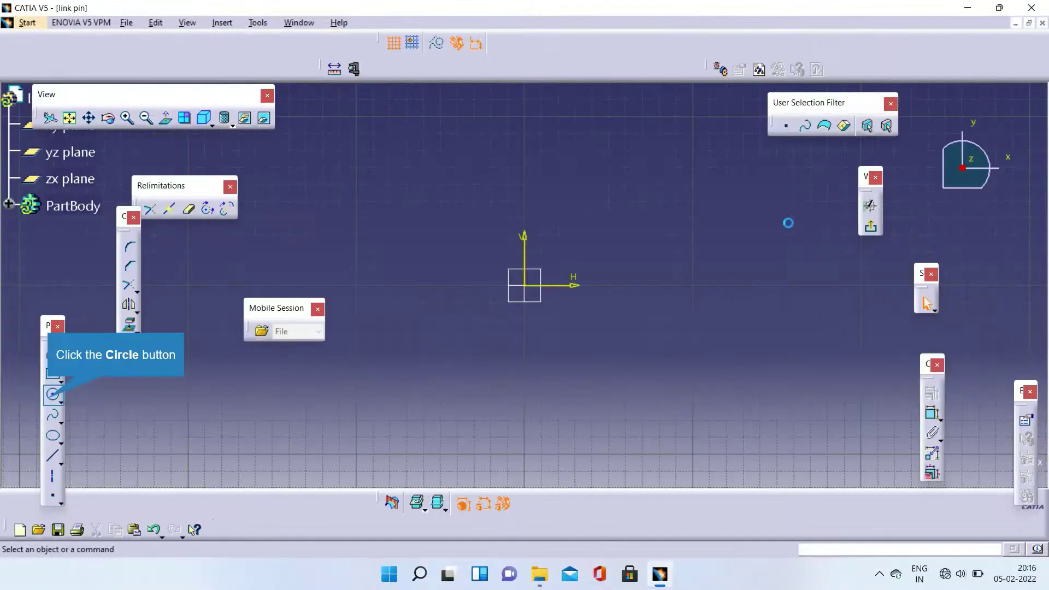
{"action": "left_click", "coordinate": [52, 394]}
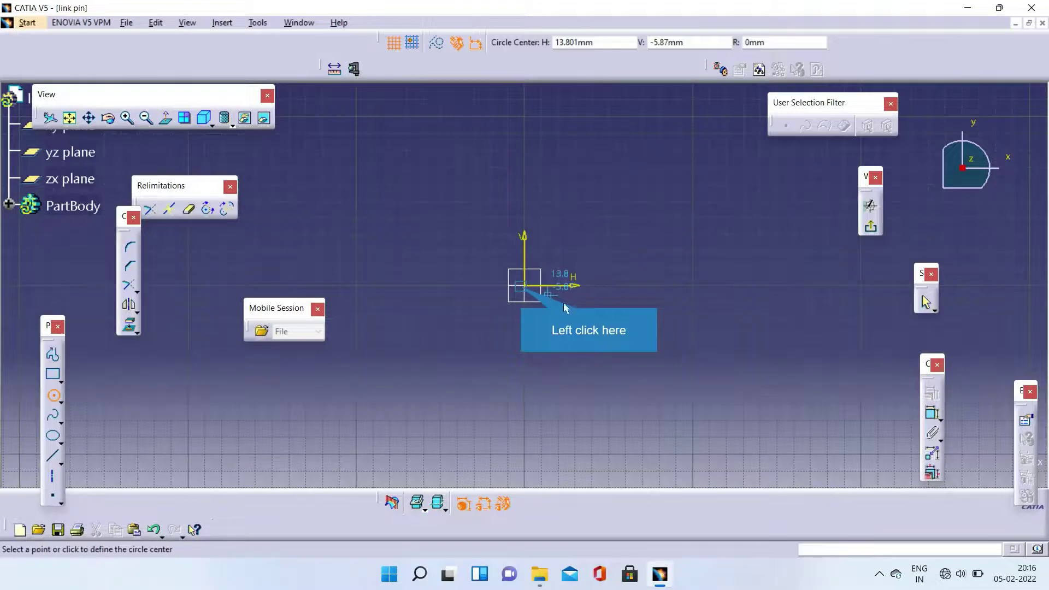
{"action": "left_click", "coordinate": [525, 286]}
{"action": "left_click", "coordinate": [529, 354]}
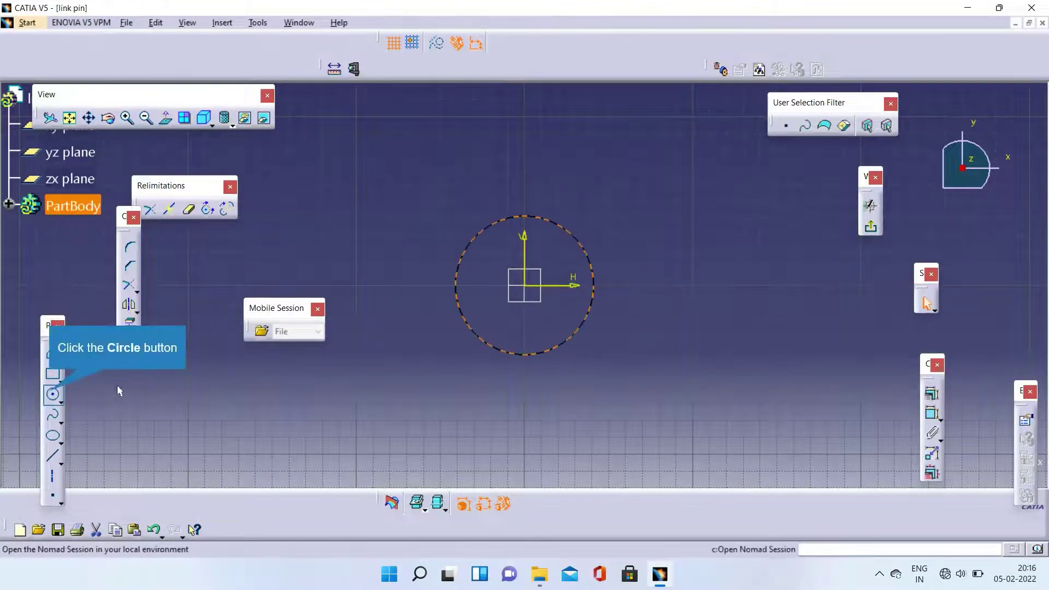
{"action": "left_click", "coordinate": [53, 394]}
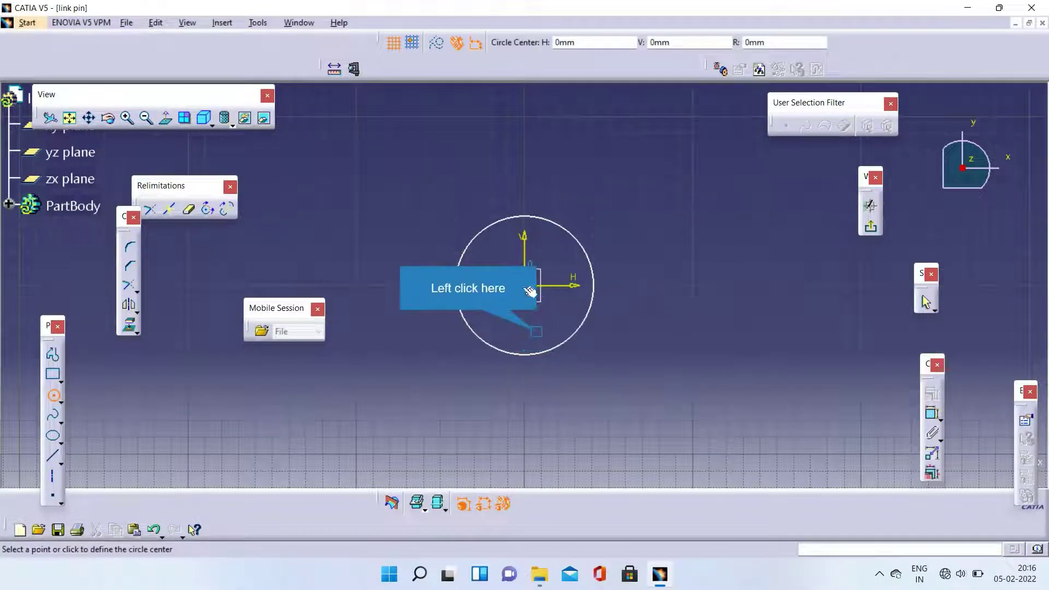
{"action": "left_click", "coordinate": [533, 320]}
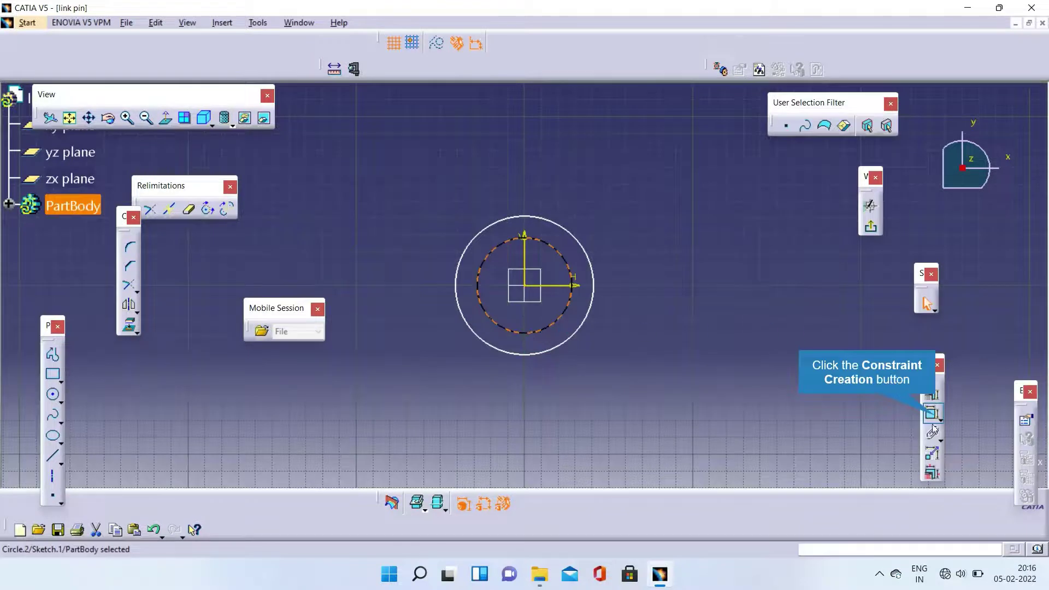
Dimension the smaller circle of the link pin sketch and set its diameter to 15 mm
{"action": "left_click", "coordinate": [756, 403]}
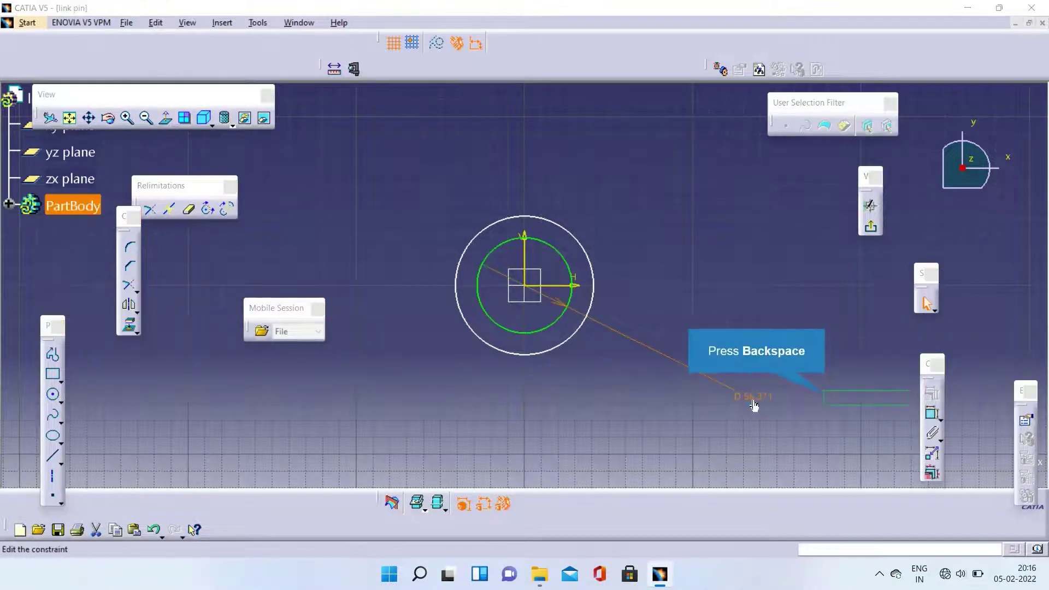
{"action": "double_click", "coordinate": [743, 403]}
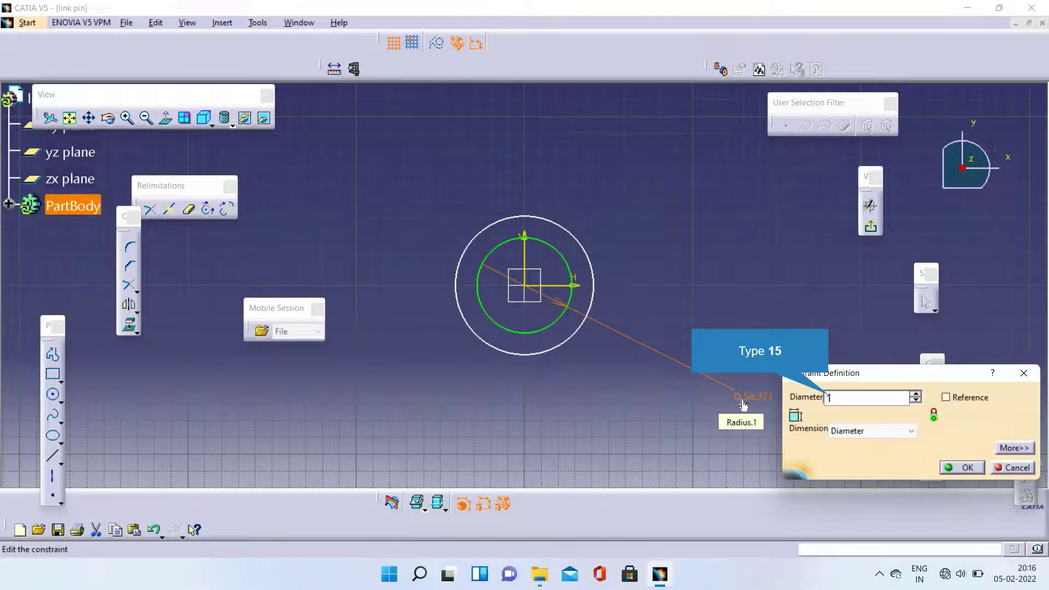
{"action": "type", "text": "15"}
{"action": "key", "text": "Return"}
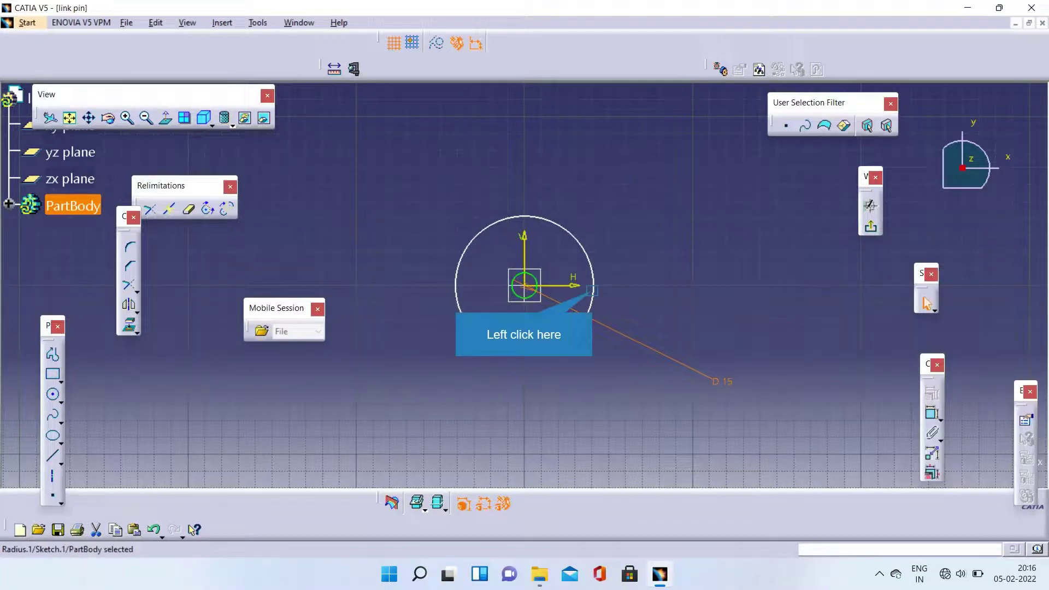
Dimension the larger circle of the link pin sketch and set its diameter to 10 mm
{"action": "left_click", "coordinate": [592, 295]}
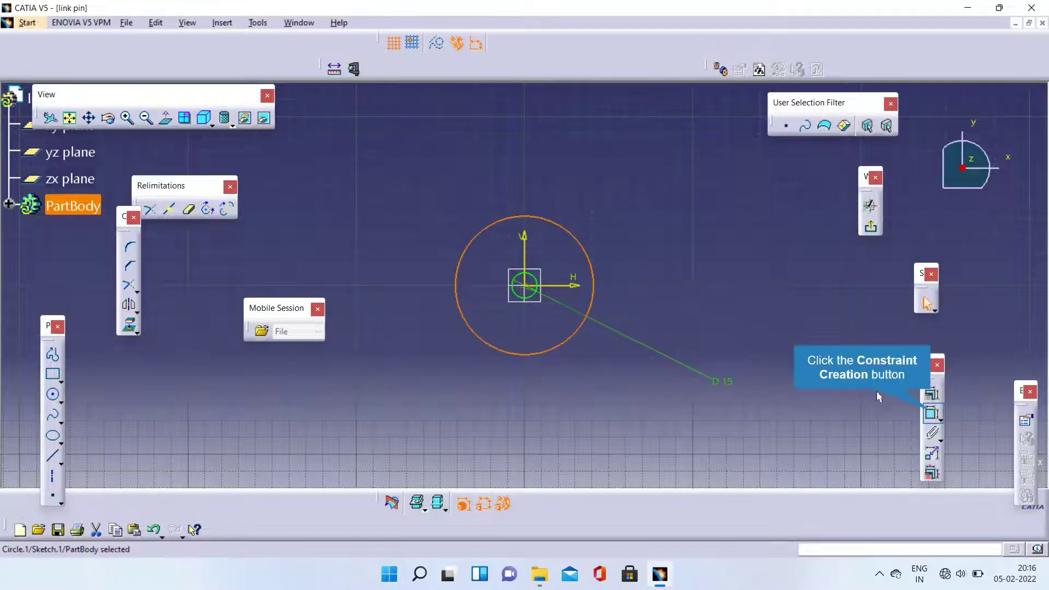
{"action": "left_click", "coordinate": [929, 412]}
{"action": "left_click", "coordinate": [784, 298]}
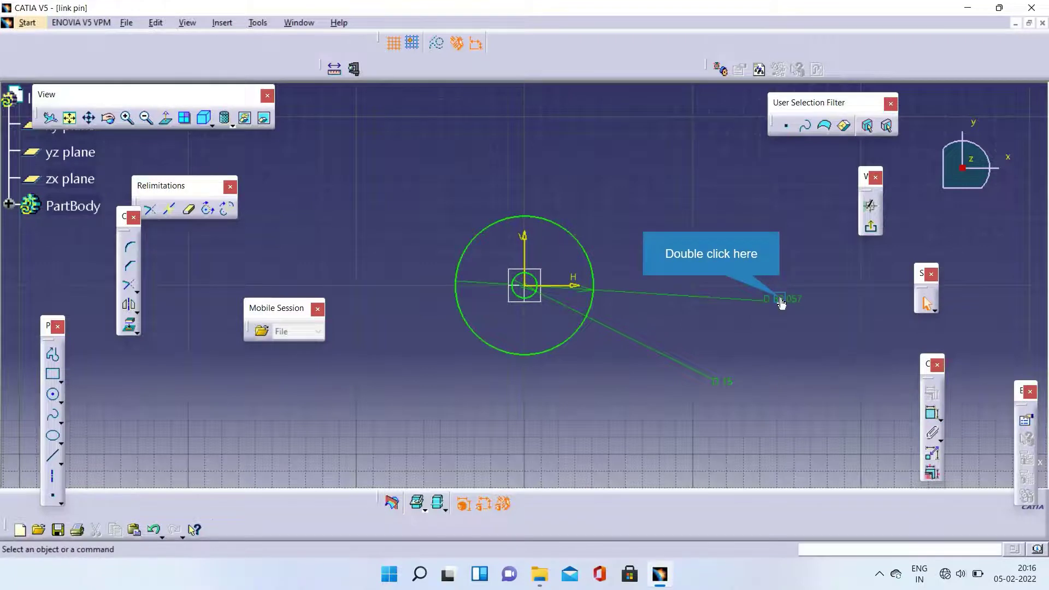
{"action": "double_click", "coordinate": [784, 297]}
{"action": "key", "text": "BackSpace"}
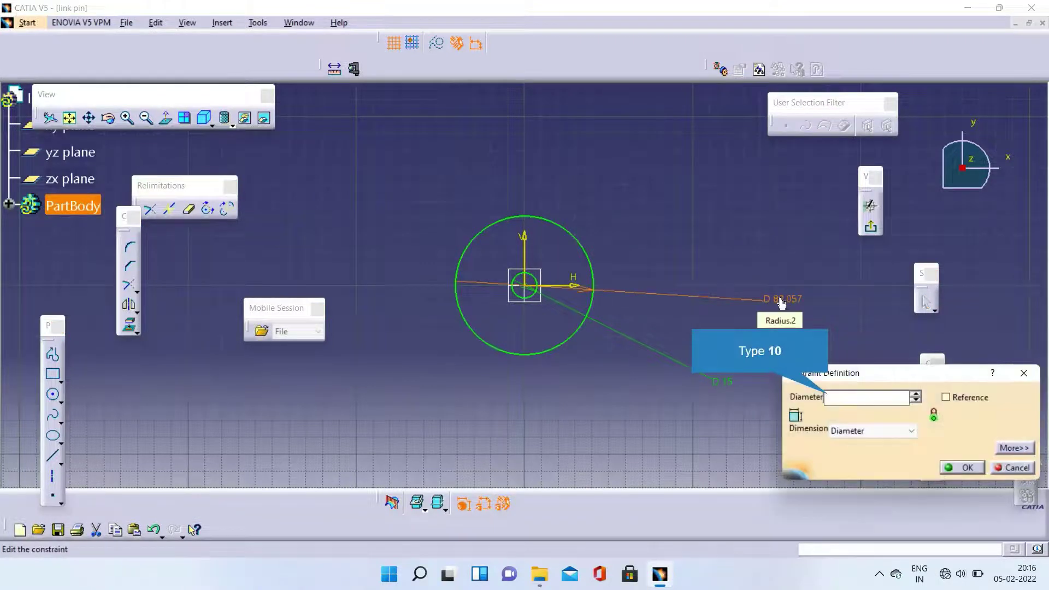
{"action": "type", "text": "10"}
{"action": "key", "text": "Return"}
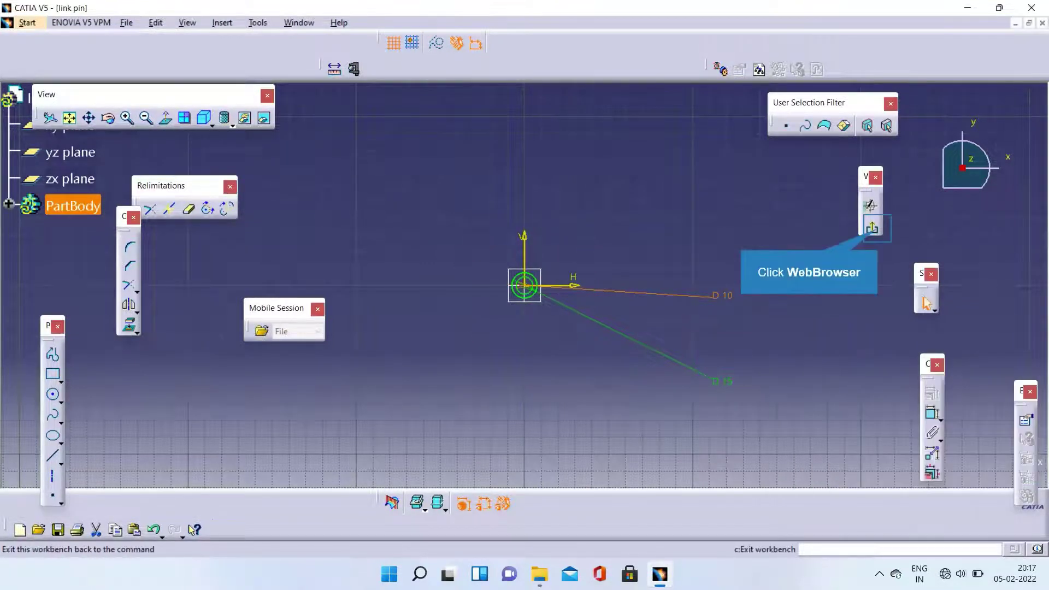
Exit the sketch and set up a Multi-Pad with a 50 mm length for the inner circle's domain 2
{"action": "left_click", "coordinate": [880, 229]}
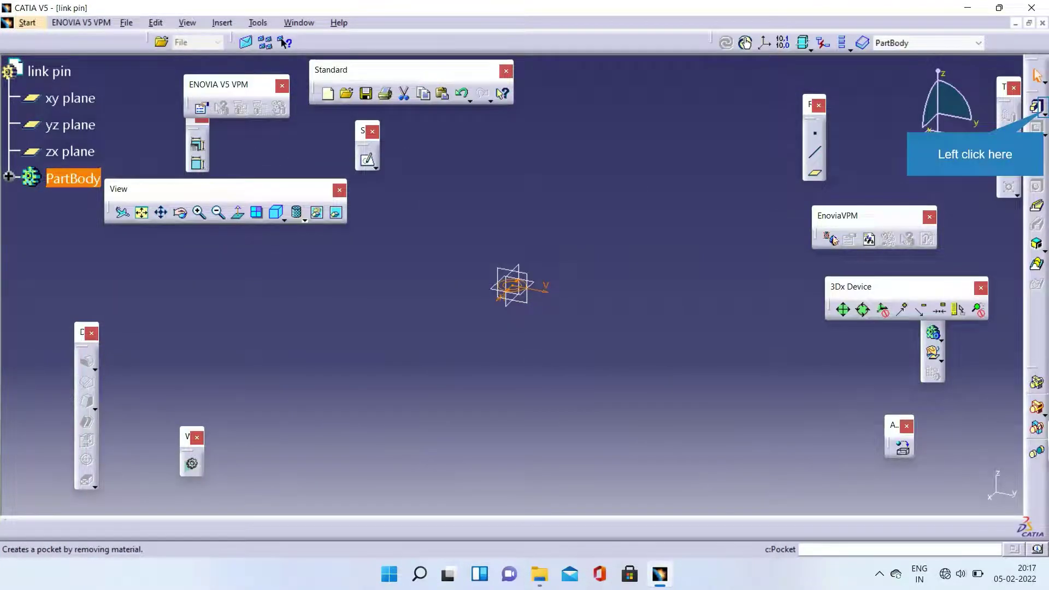
{"action": "left_click", "coordinate": [1037, 115]}
{"action": "left_click", "coordinate": [983, 117]}
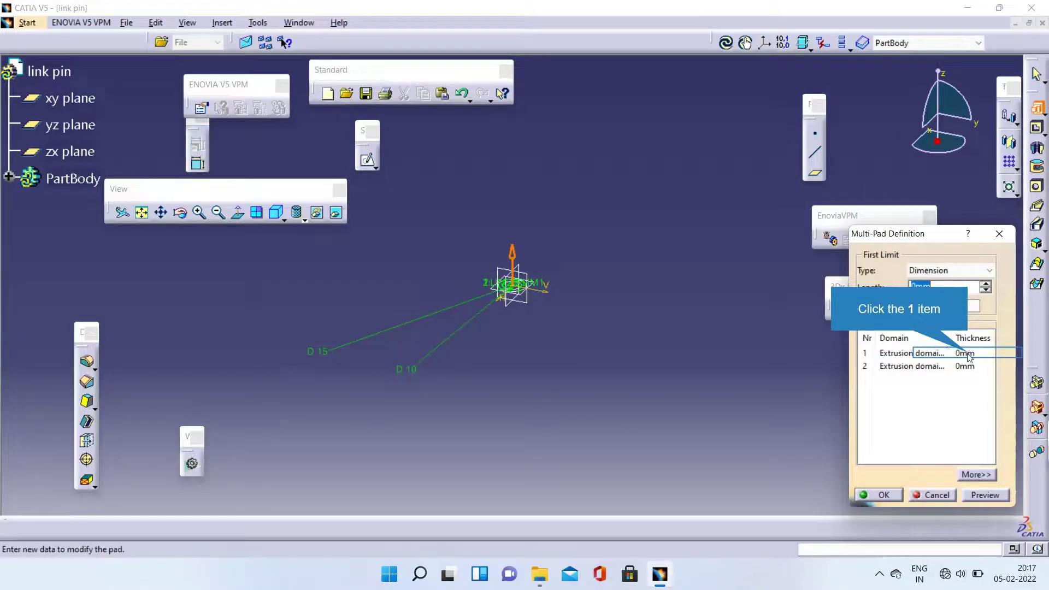
{"action": "left_click", "coordinate": [951, 355]}
{"action": "left_click", "coordinate": [953, 367]}
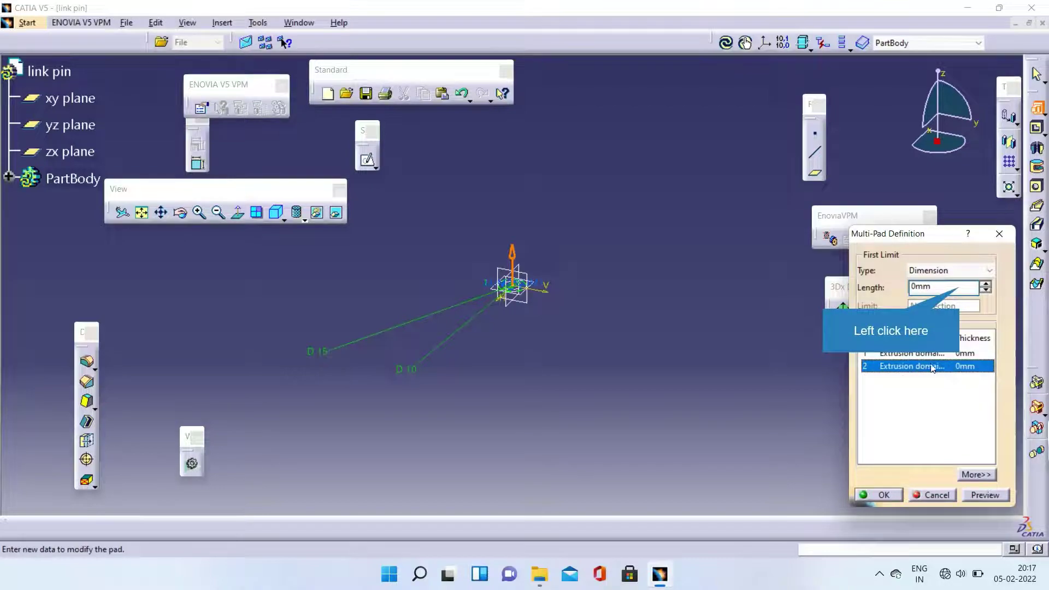
{"action": "left_click", "coordinate": [963, 286]}
{"action": "key", "text": "BackSpace"}
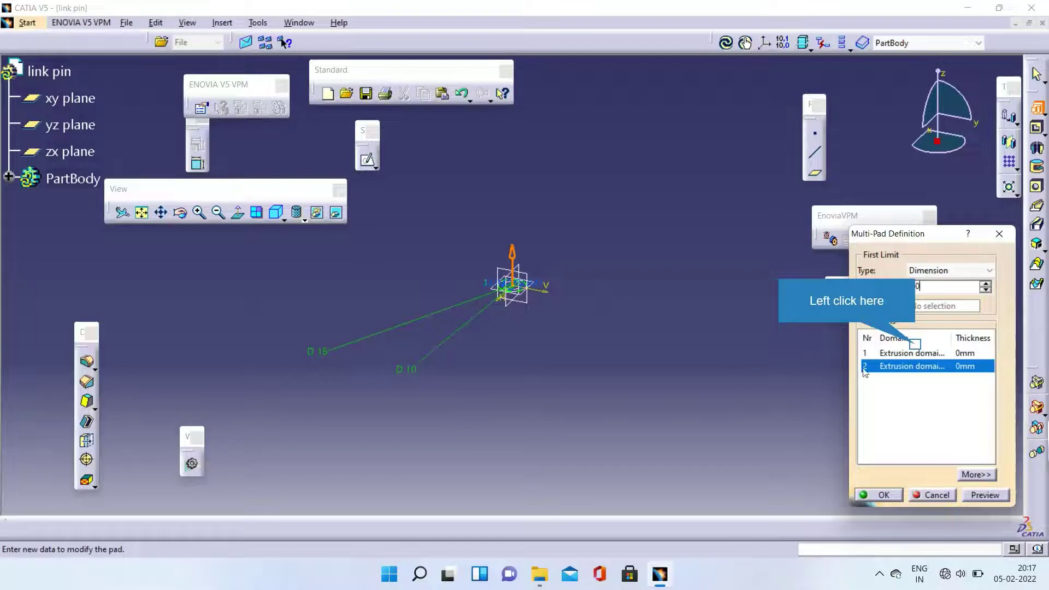
Set the outer ring's domain 1 to 7 mm, complete the Multi-Pad and save the part as link pin
{"action": "left_click", "coordinate": [921, 355]}
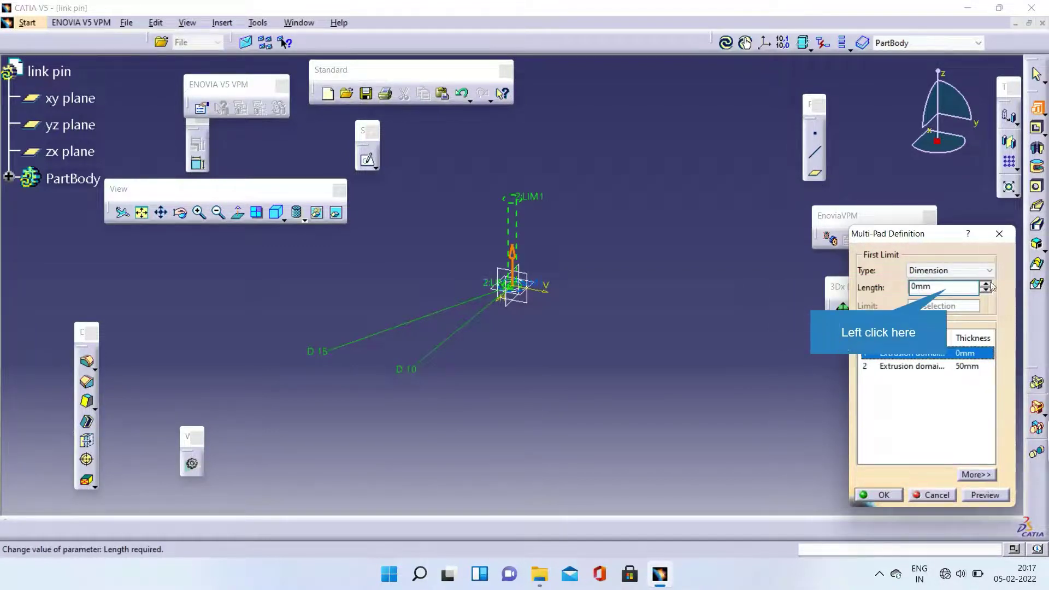
{"action": "key", "text": "BackSpace"}
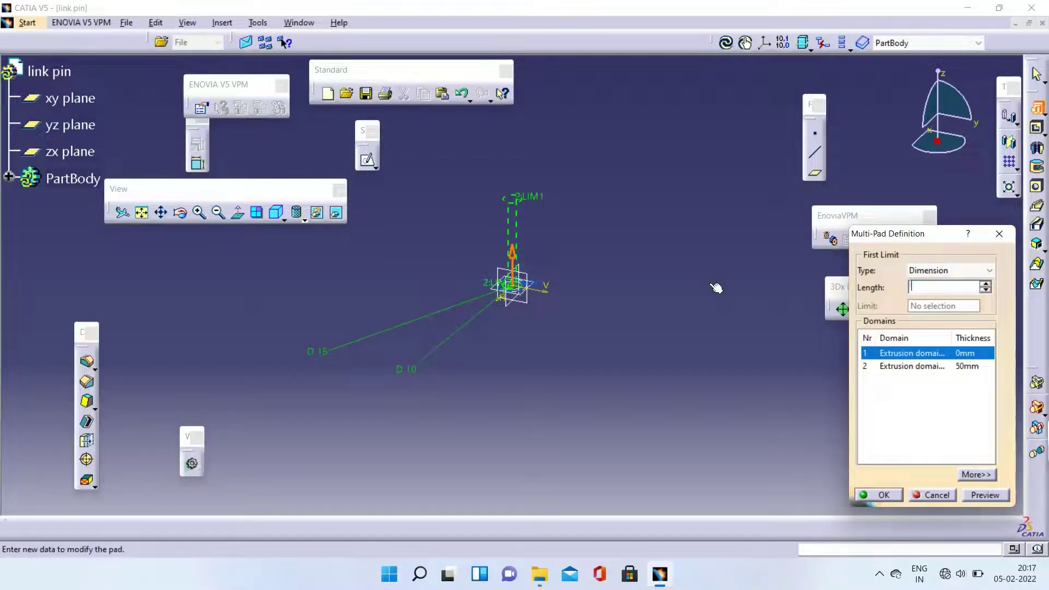
{"action": "type", "text": "7"}
{"action": "key", "text": "Return"}
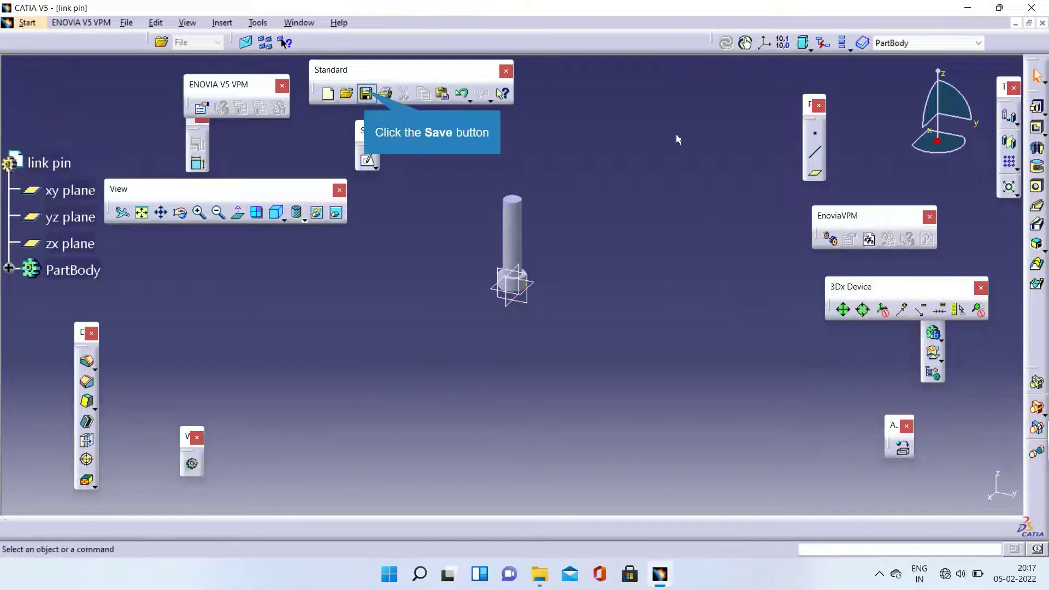
{"action": "left_click", "coordinate": [374, 90]}
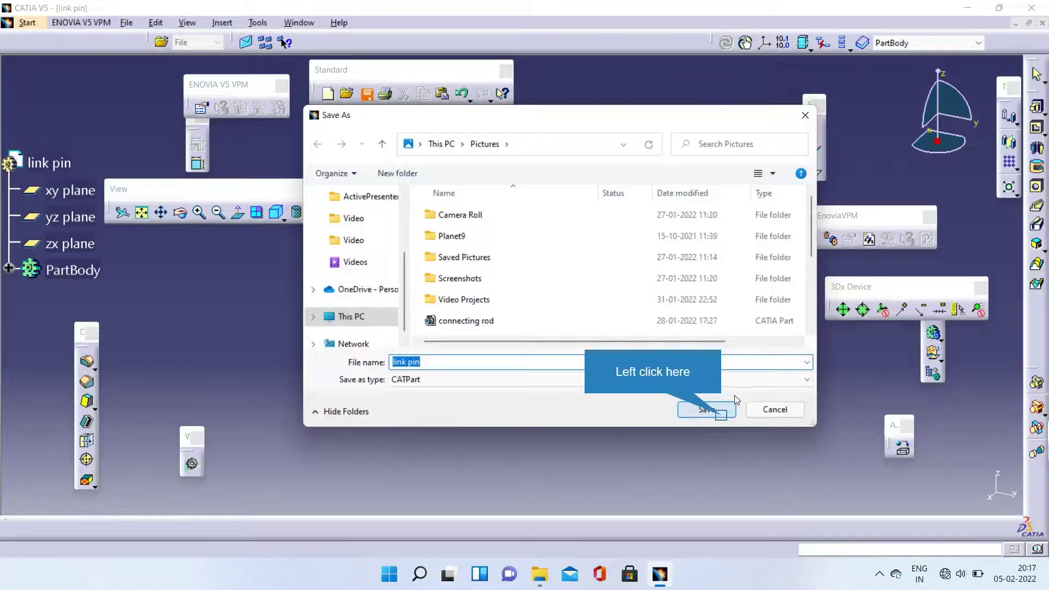
{"action": "left_click", "coordinate": [706, 410]}
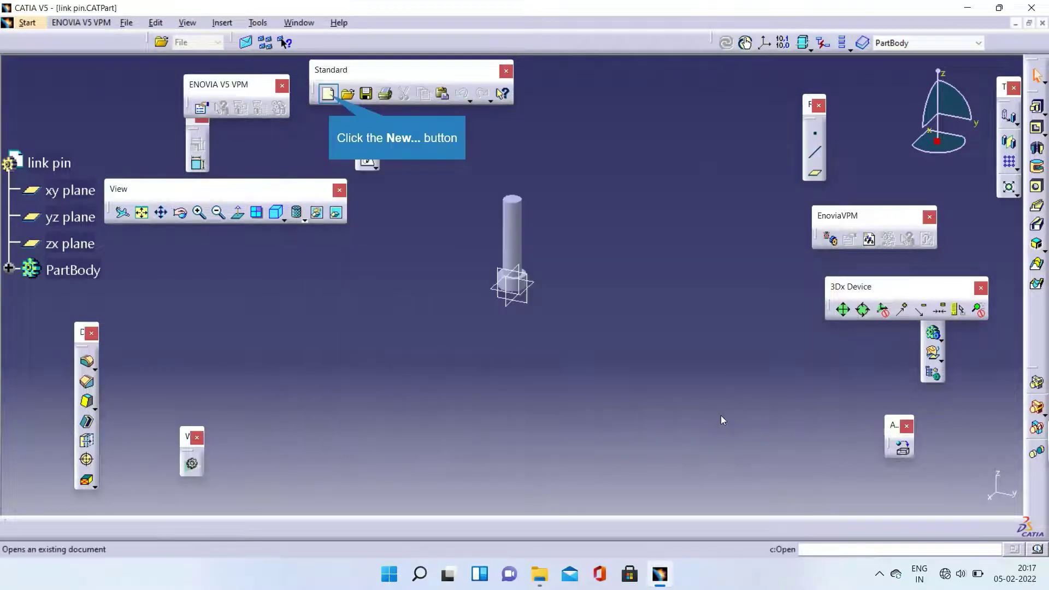
Create a new part document named bearing rod
{"action": "left_click", "coordinate": [327, 94]}
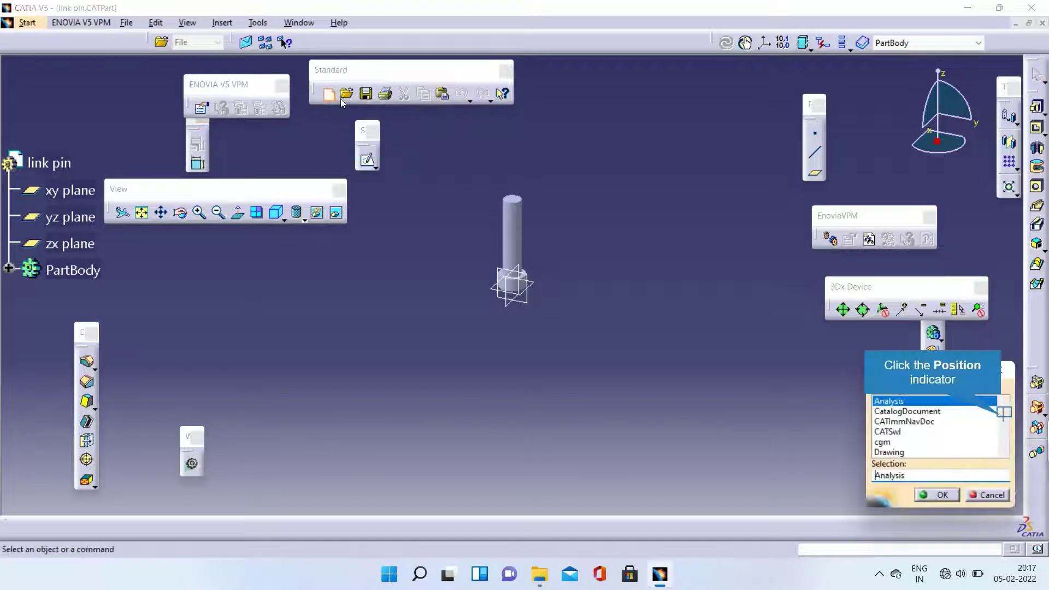
{"action": "left_click", "coordinate": [1004, 416]}
{"action": "left_click", "coordinate": [902, 403]}
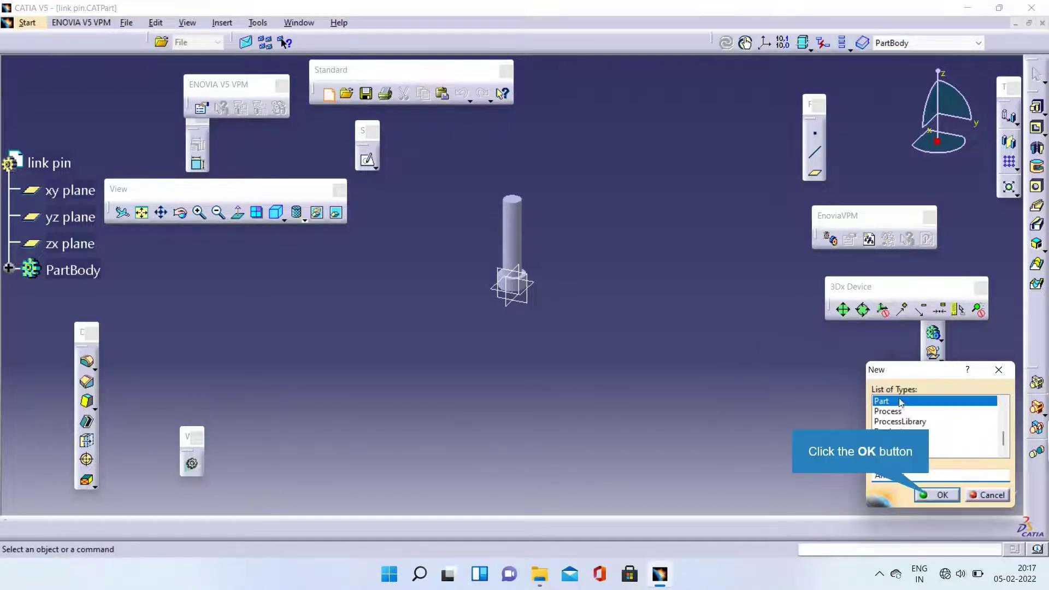
{"action": "left_click", "coordinate": [930, 495]}
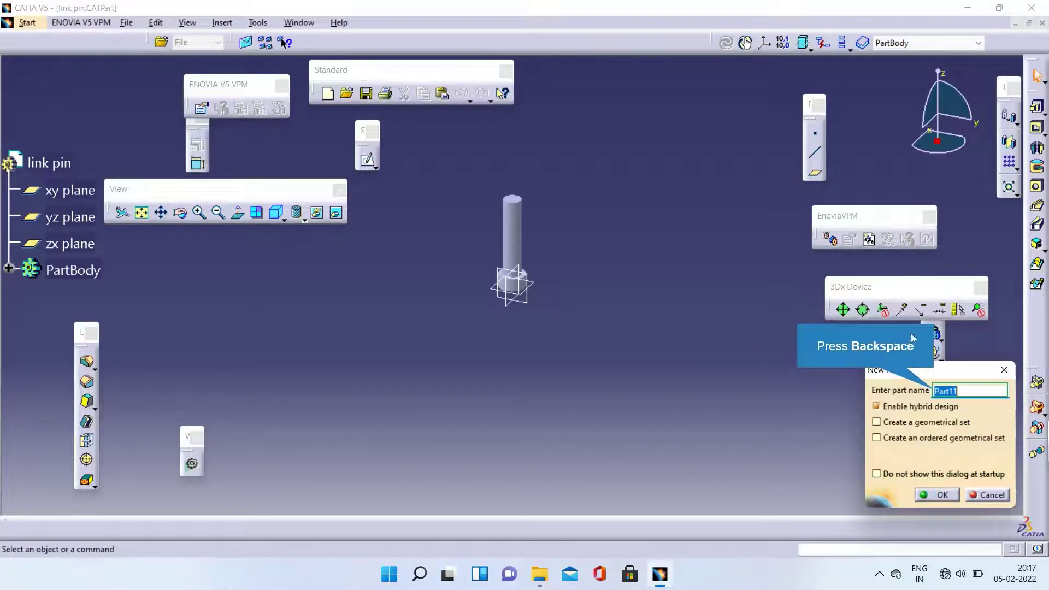
{"action": "key", "text": "BackSpace"}
{"action": "type", "text": "b"}
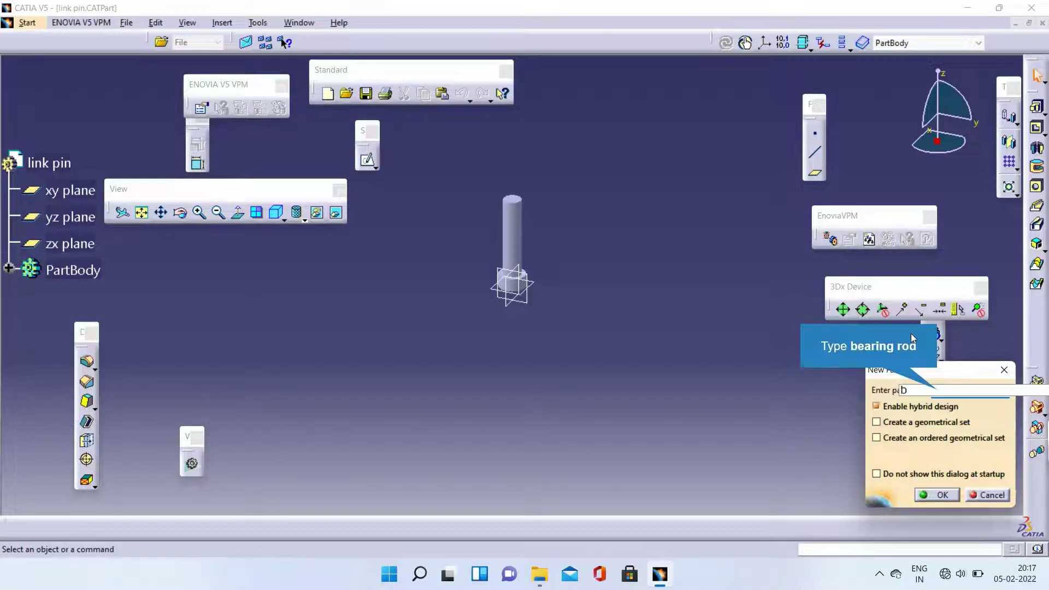
{"action": "type", "text": "earing rod"}
{"action": "key", "text": "Return"}
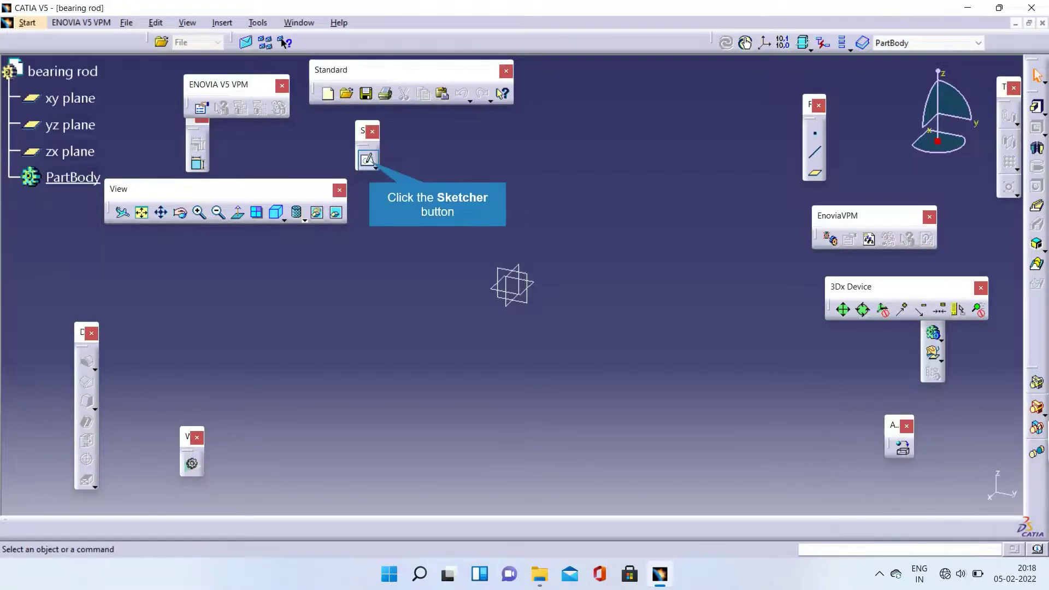
Sketch two concentric circles centred on the origin of the xy plane, the outer one about 123 mm in diameter
{"action": "left_click", "coordinate": [367, 159]}
{"action": "left_click", "coordinate": [534, 286]}
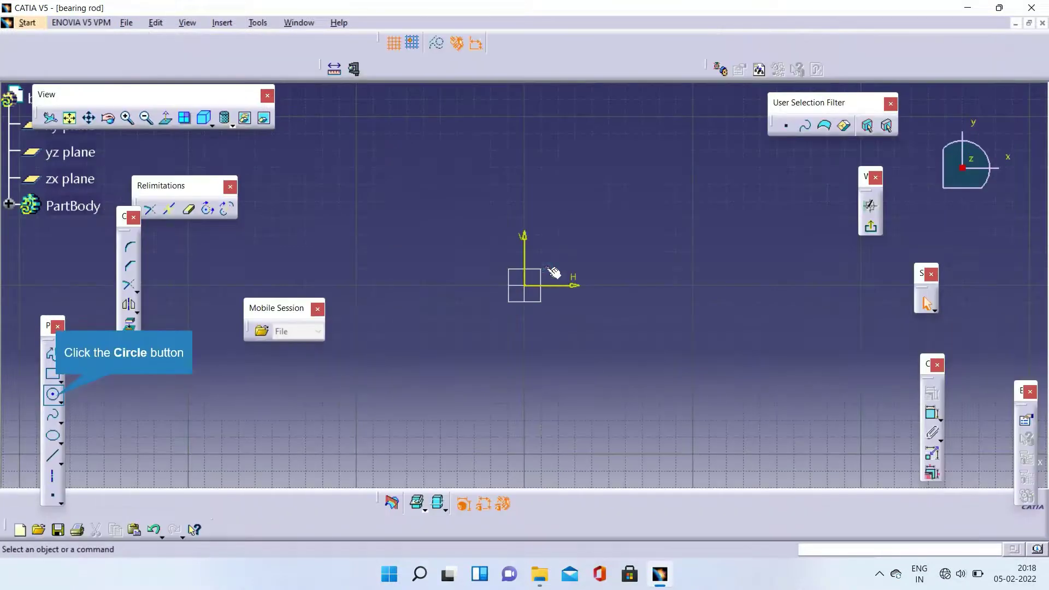
{"action": "left_click", "coordinate": [52, 394]}
{"action": "left_click", "coordinate": [525, 285]}
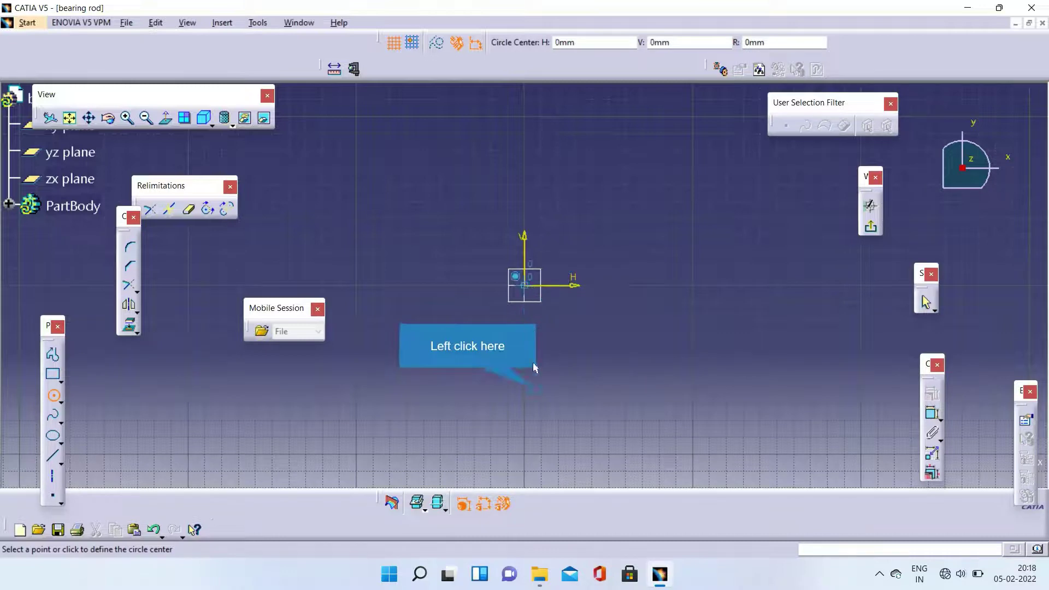
{"action": "left_click", "coordinate": [529, 389]}
{"action": "left_click", "coordinate": [48, 395]}
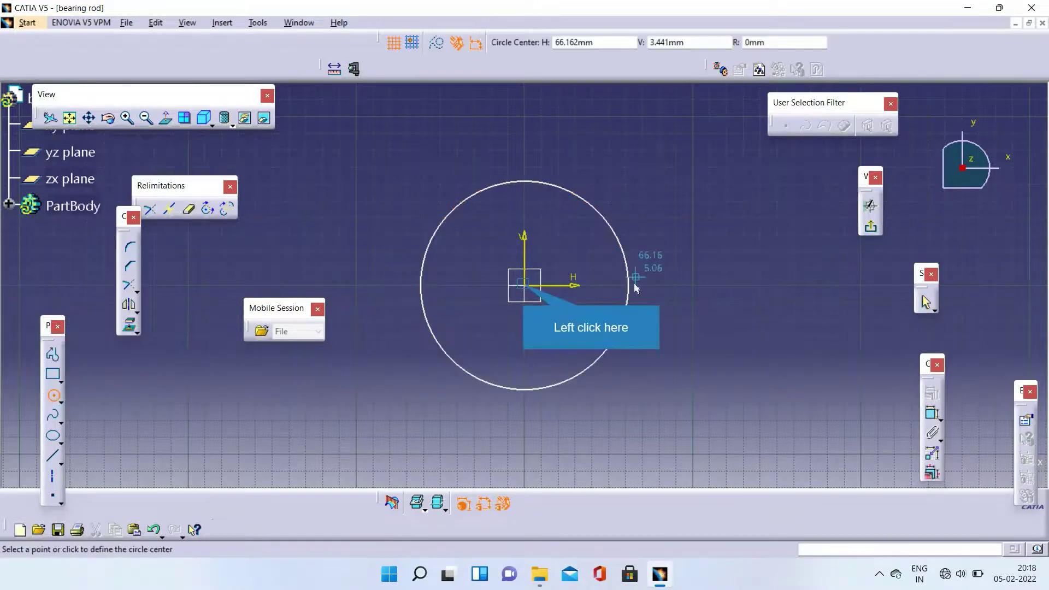
{"action": "left_click", "coordinate": [524, 285]}
{"action": "left_click", "coordinate": [568, 359]}
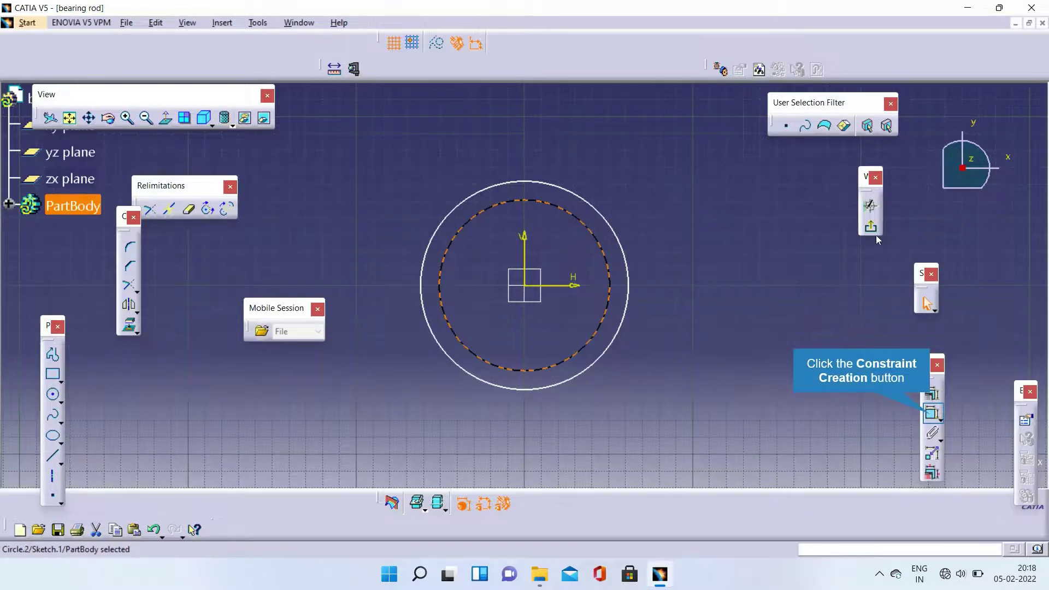
Dimension the inner circle of the bearing rod sketch and set its diameter to 52 mm
{"action": "left_click", "coordinate": [932, 413]}
{"action": "left_click", "coordinate": [880, 402]}
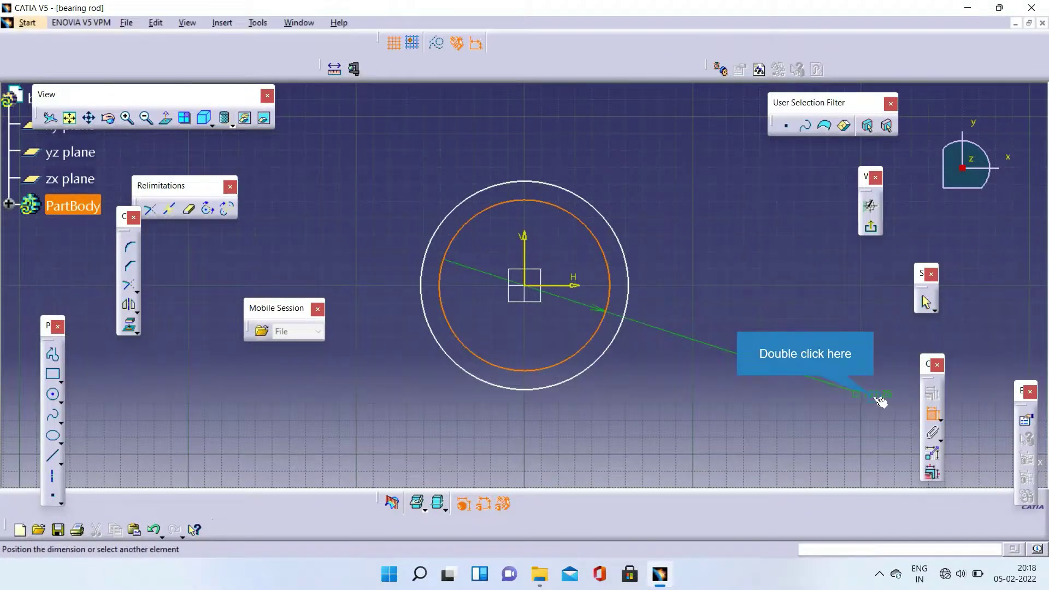
{"action": "double_click", "coordinate": [877, 401]}
{"action": "key", "text": "BackSpace"}
{"action": "type", "text": "52"}
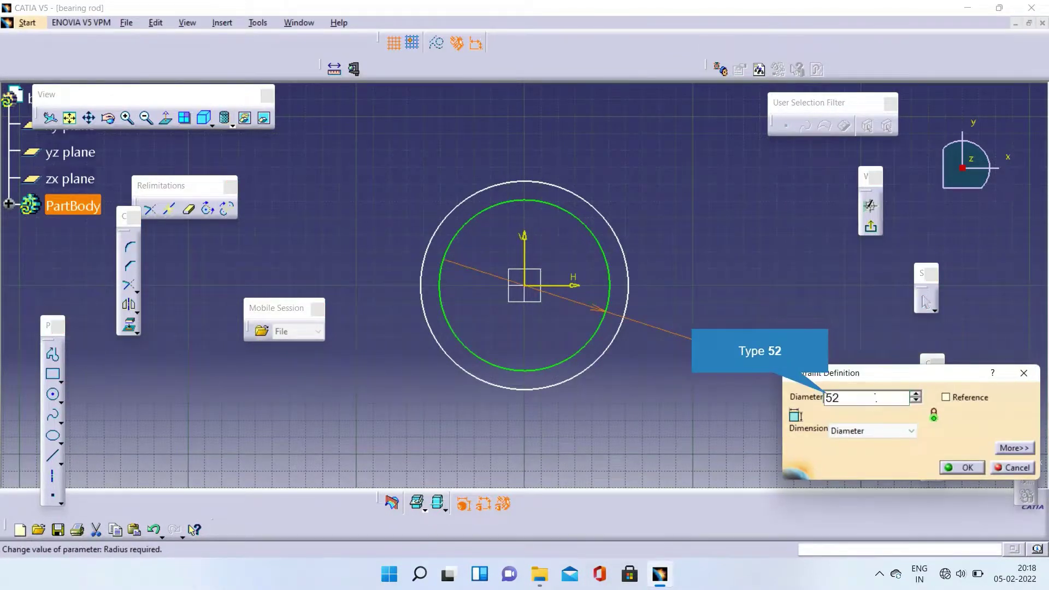
{"action": "key", "text": "Return"}
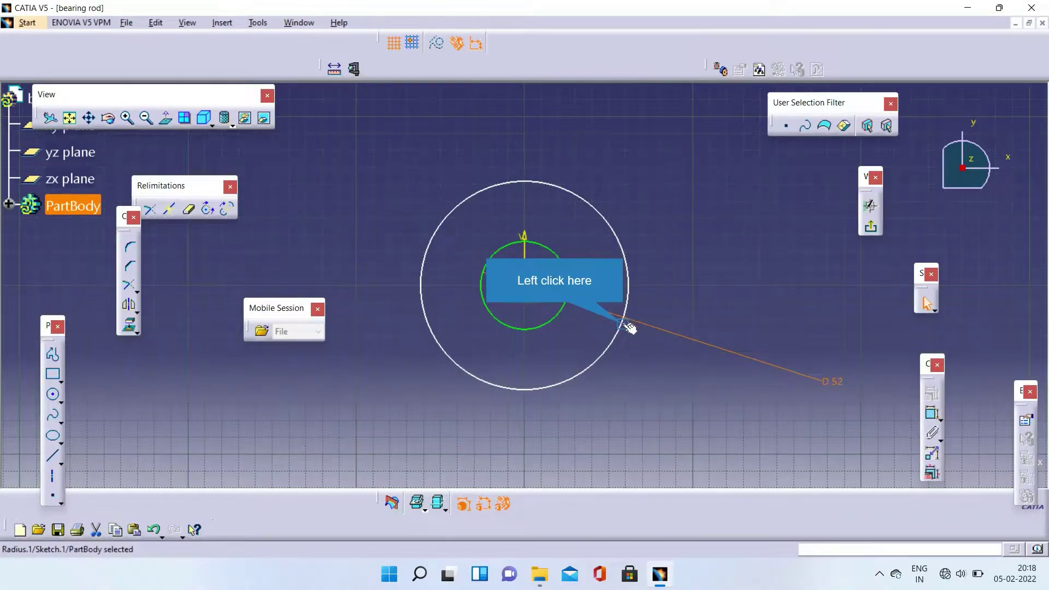
Dimension the outer circle of the bearing rod sketch and set its diameter to 46 mm
{"action": "left_click", "coordinate": [624, 324]}
{"action": "left_click", "coordinate": [931, 414]}
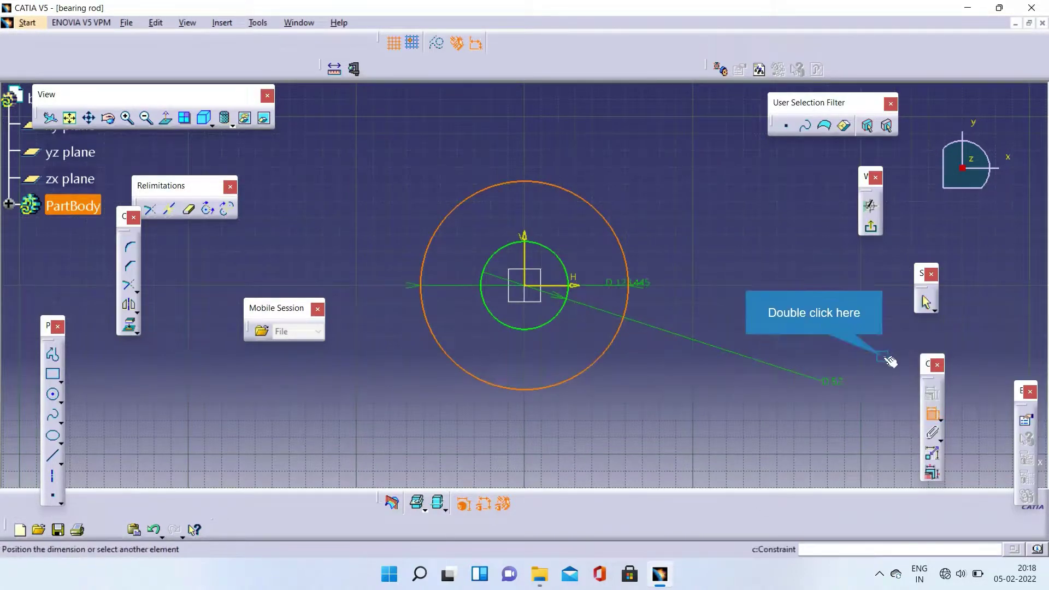
{"action": "double_click", "coordinate": [885, 363]}
{"action": "key", "text": "BackSpace"}
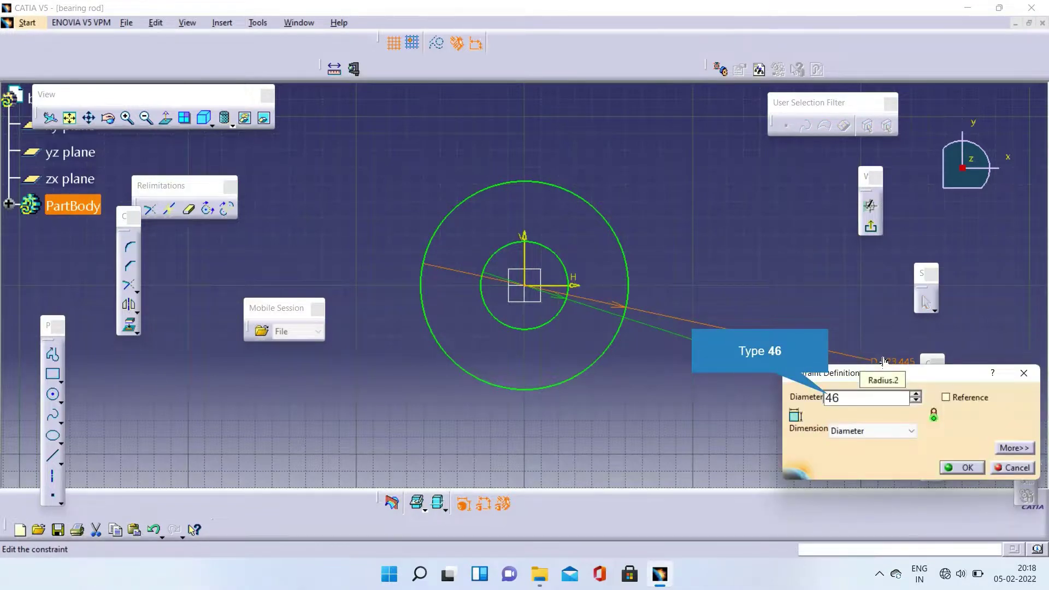
{"action": "key", "text": "Return"}
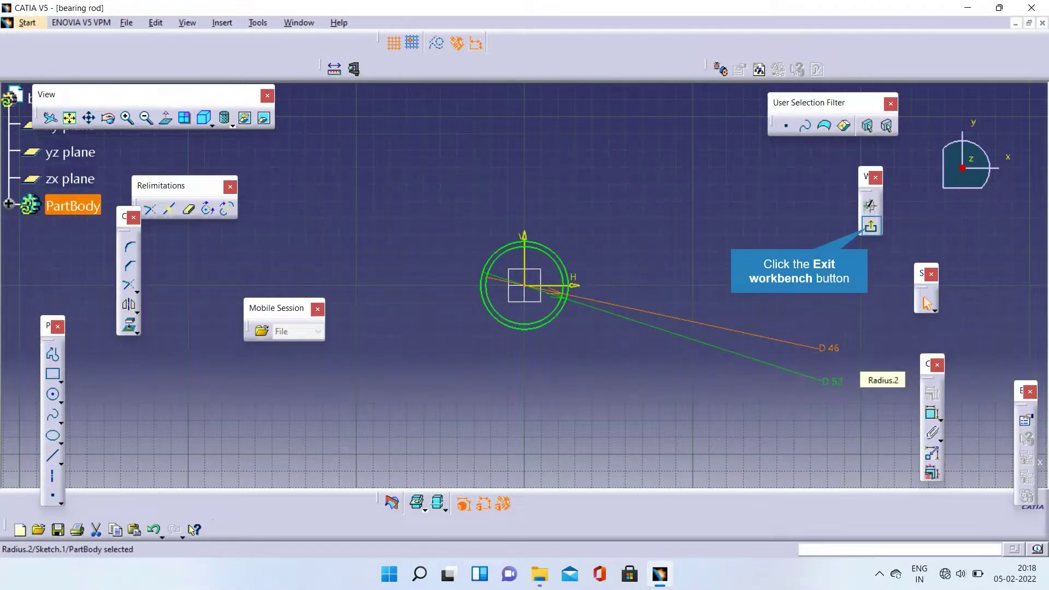
Exit the sketch and pad the ring profile to a length of 70 mm
{"action": "left_click", "coordinate": [870, 226]}
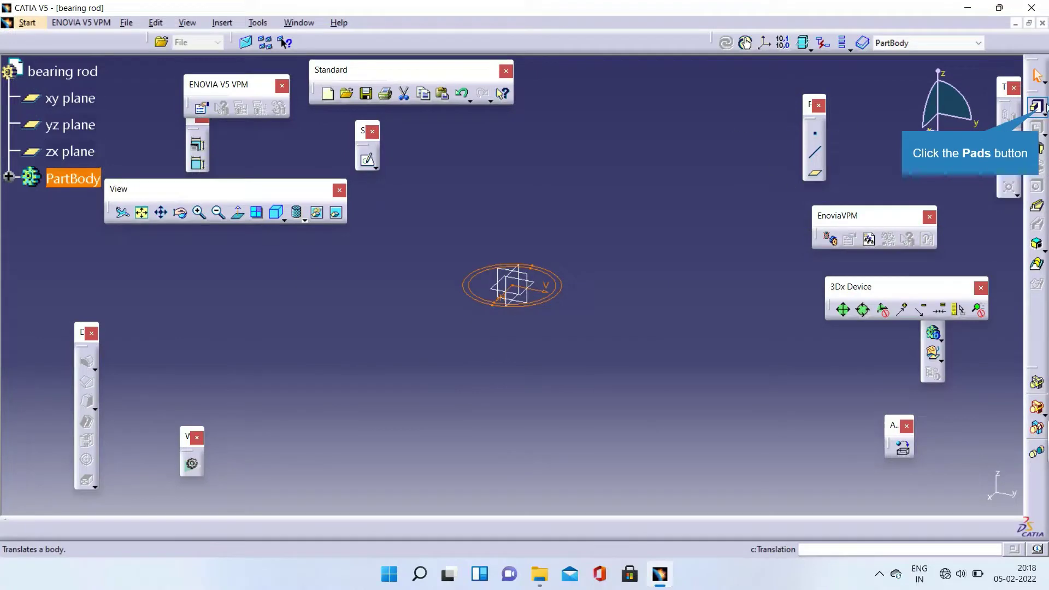
{"action": "left_click", "coordinate": [1036, 107]}
{"action": "key", "text": "BackSpace"}
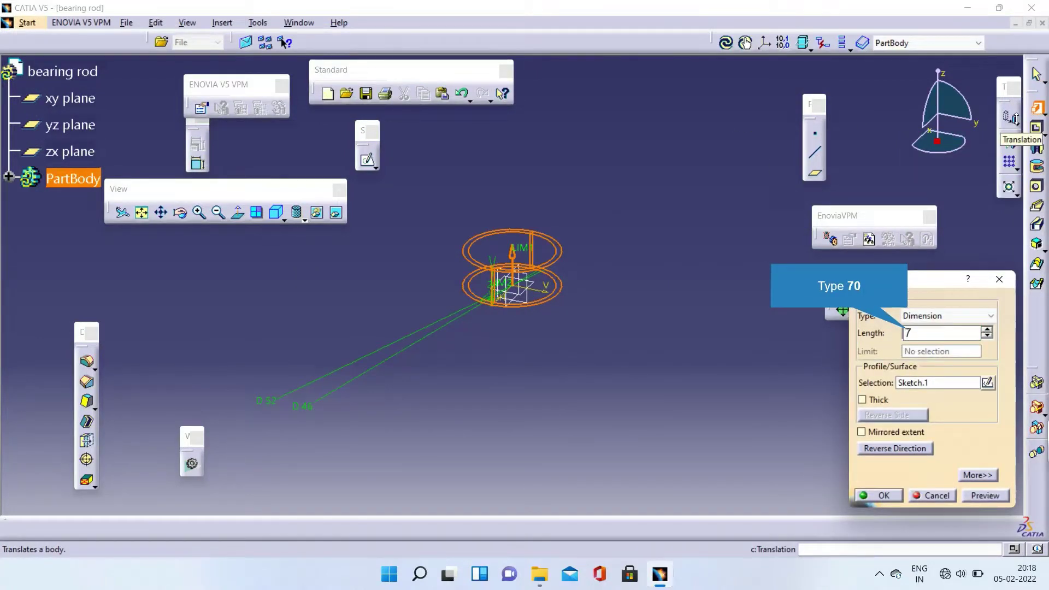
{"action": "type", "text": "70"}
{"action": "key", "text": "Return"}
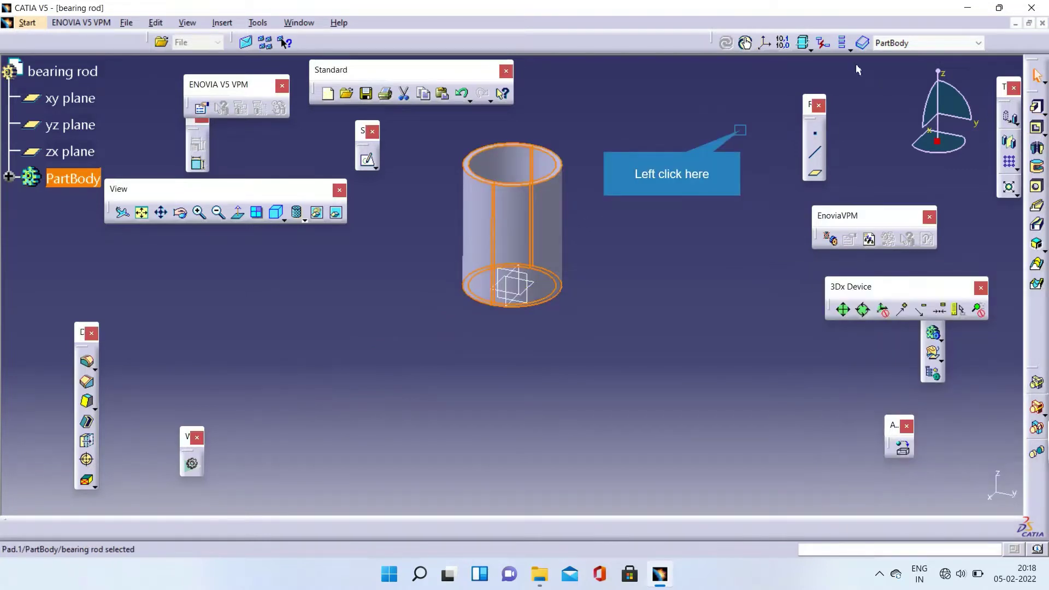
Deselect the pad and save the part as bearing rod in the Pictures folder
{"action": "left_click", "coordinate": [737, 130]}
{"action": "left_click", "coordinate": [366, 93]}
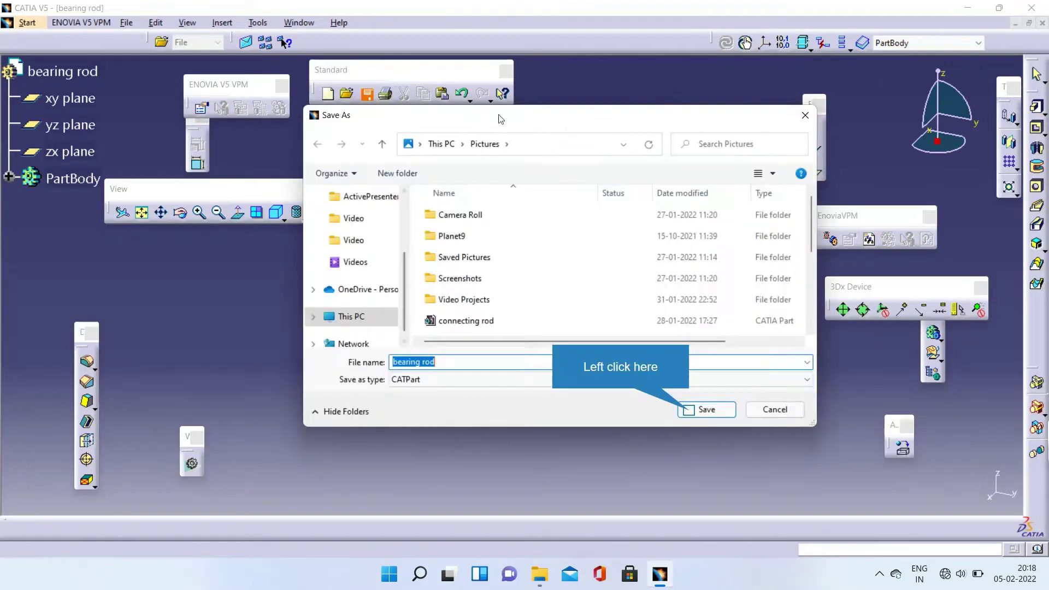